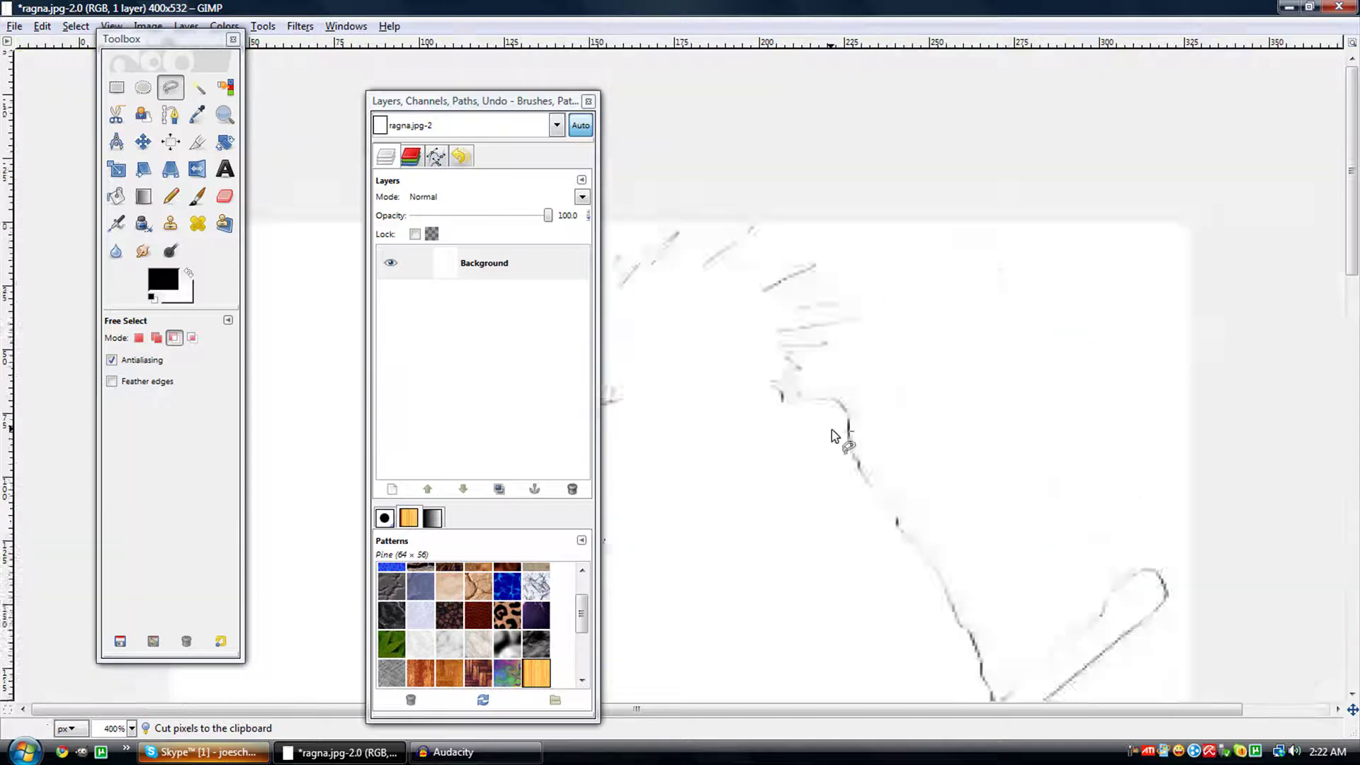
Create a new 400 × 532 pixel image filled with transparency.
{"action": "left_click_drag", "start_coordinate": [453, 103], "coordinate": [1136, 125]}
{"action": "scroll", "coordinate": [836, 379], "scroll_direction": "up", "scroll_amount": 2}
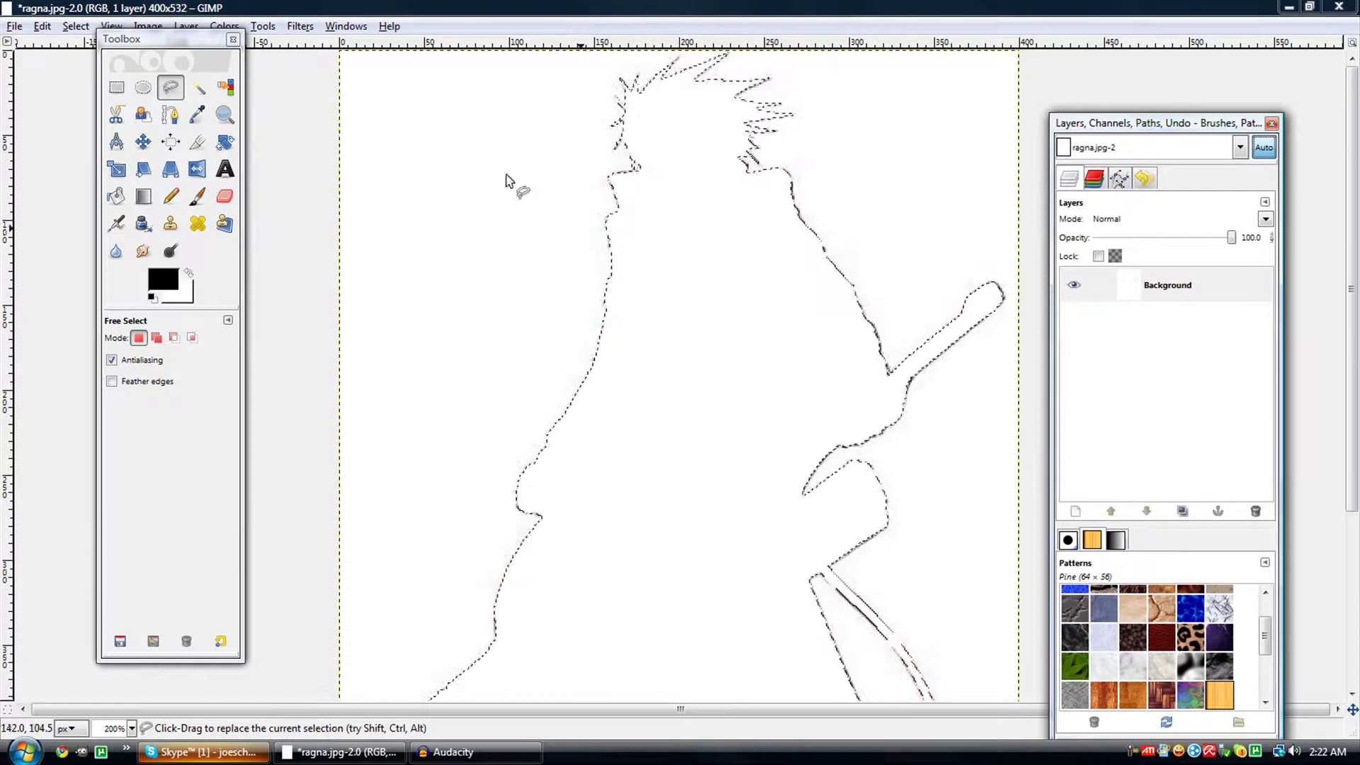
{"action": "left_click", "coordinate": [13, 26]}
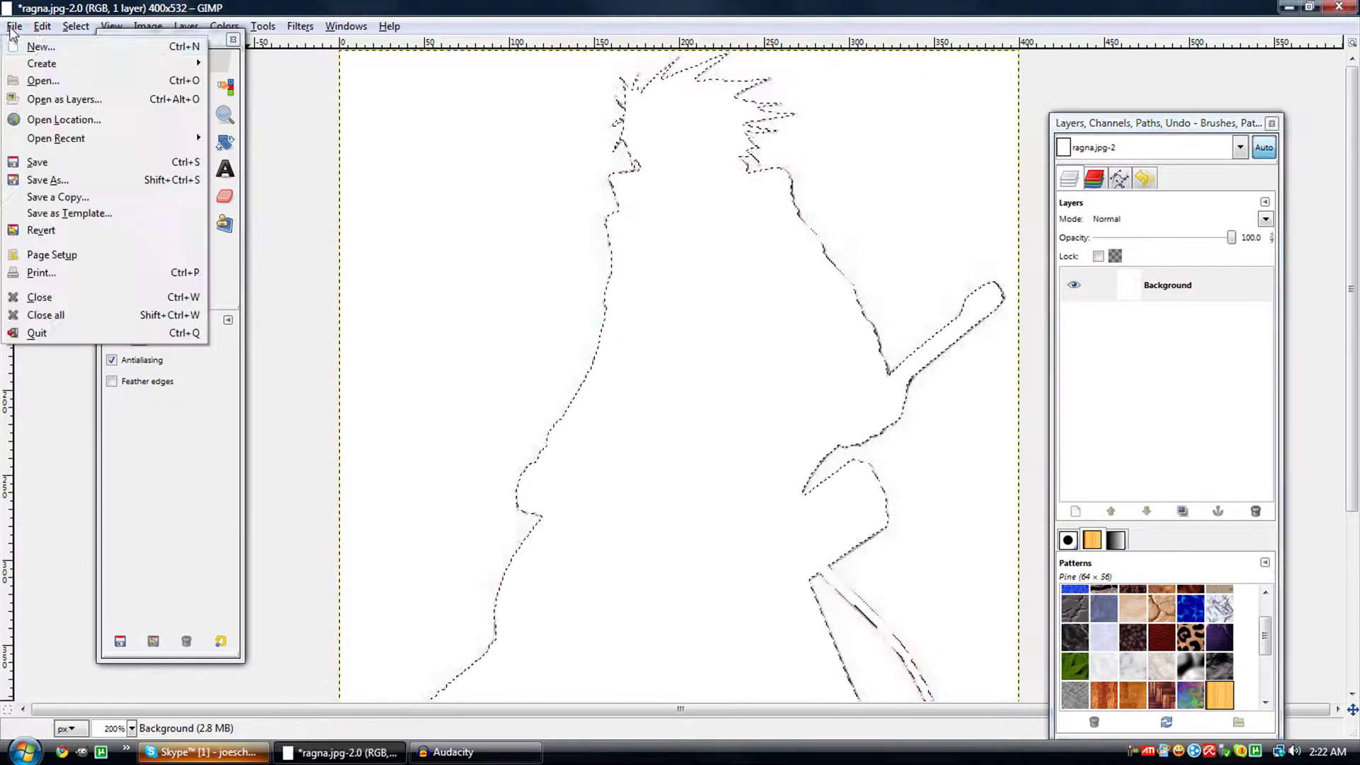
{"action": "left_click", "coordinate": [35, 43]}
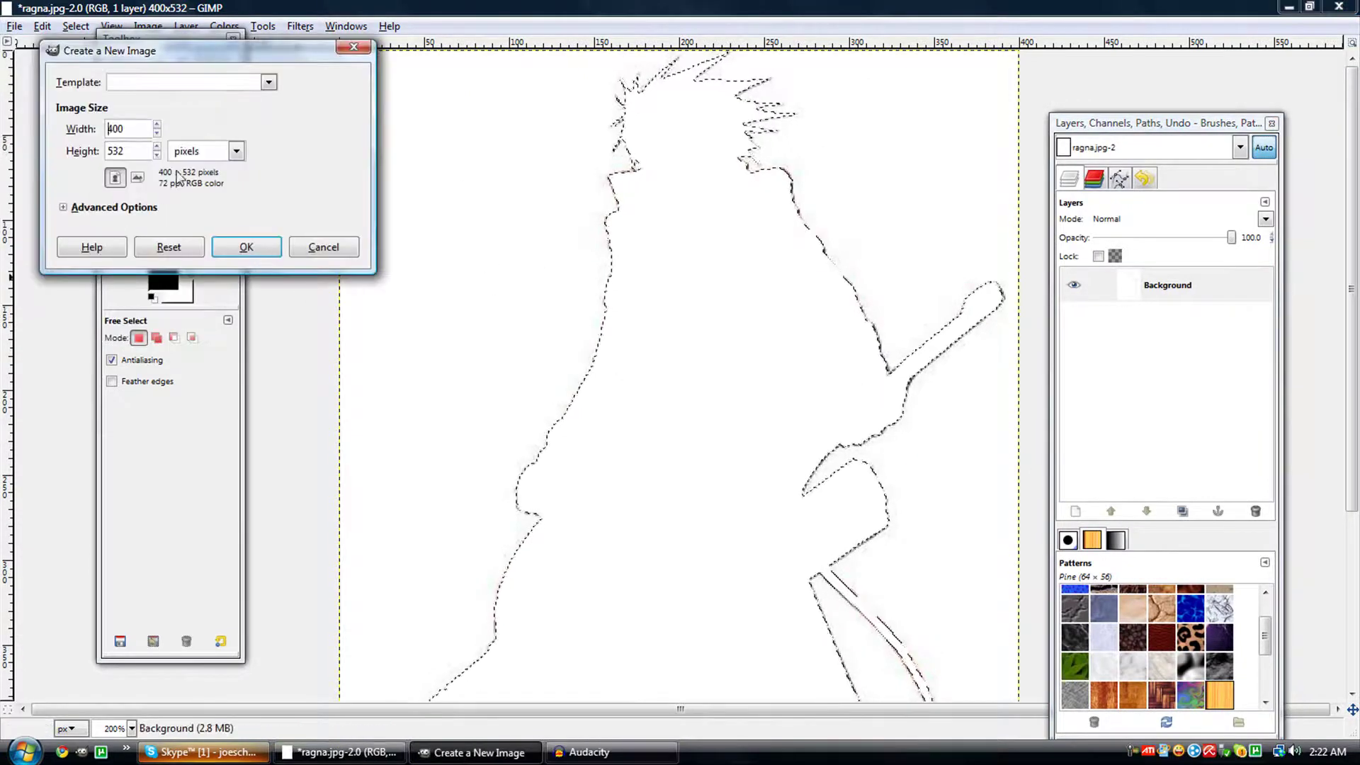
{"action": "left_click", "coordinate": [132, 130]}
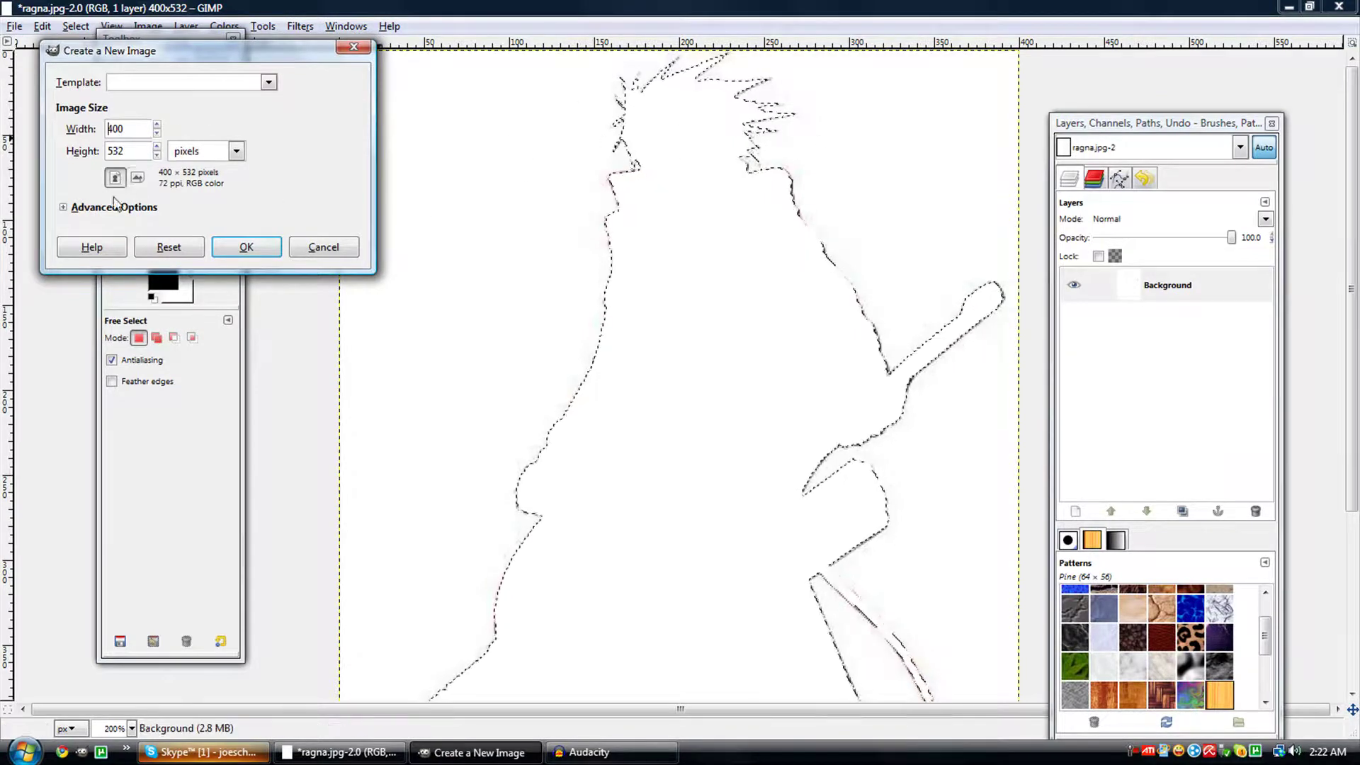
{"action": "left_click", "coordinate": [86, 211]}
{"action": "left_click", "coordinate": [197, 306]}
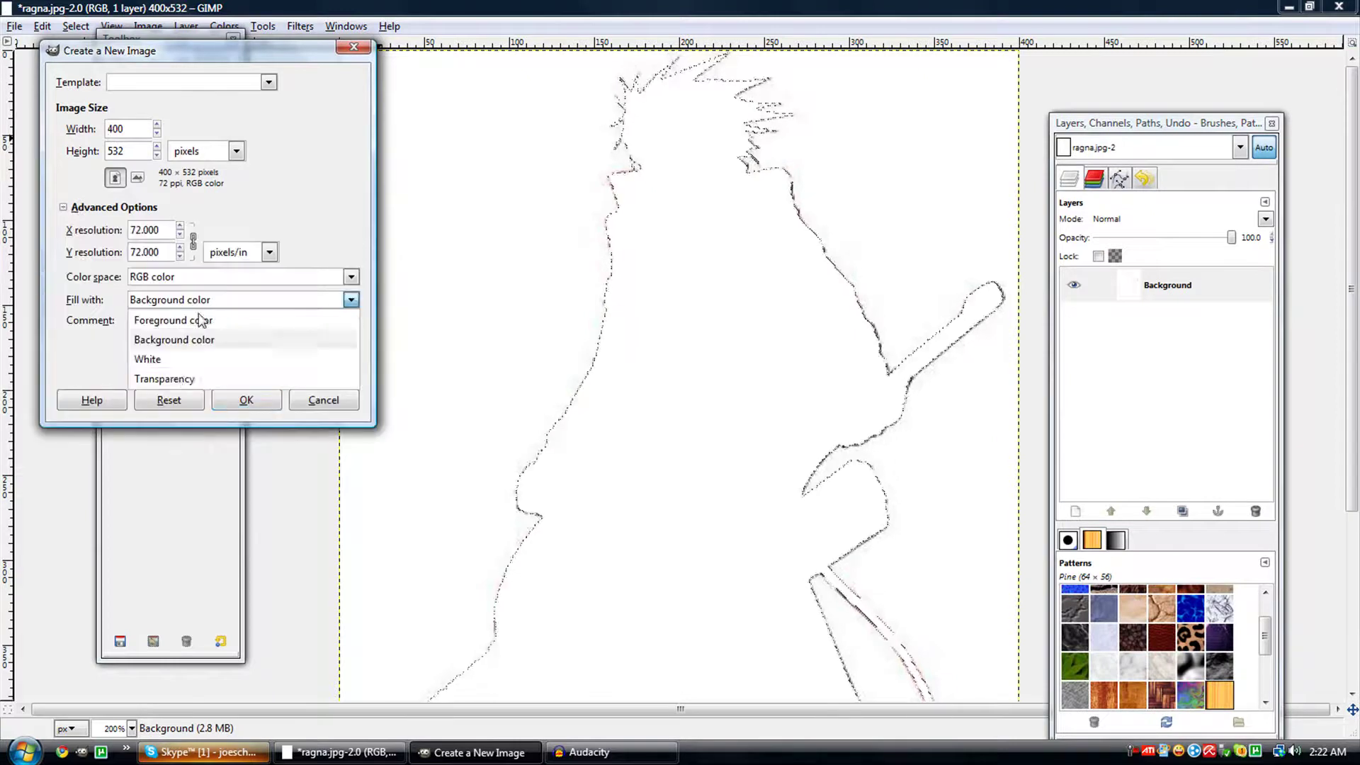
{"action": "left_click", "coordinate": [175, 371]}
{"action": "left_click", "coordinate": [246, 400]}
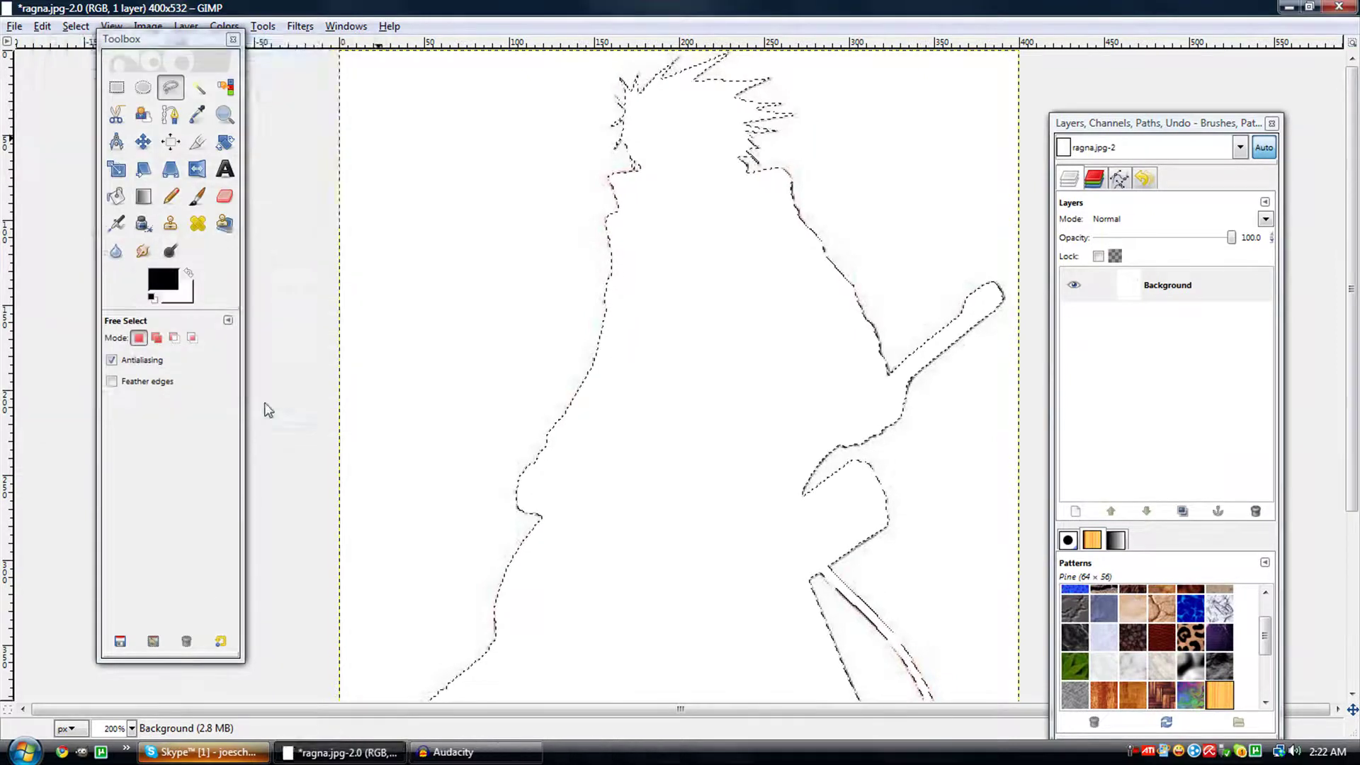
Close the original ragna.jpg image without saving and maximize the new blank image's window.
{"action": "left_click", "coordinate": [344, 752]}
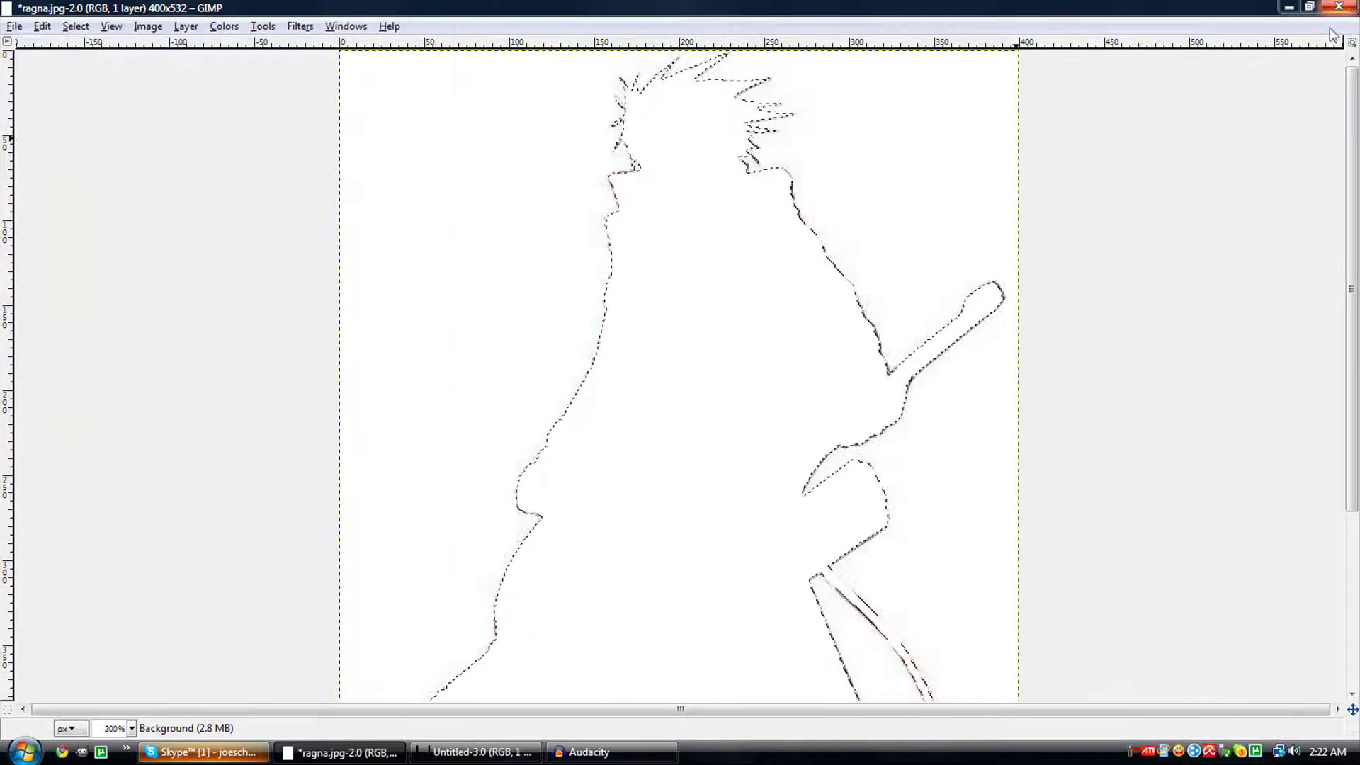
{"action": "left_click", "coordinate": [1338, 7]}
{"action": "left_click", "coordinate": [692, 452]}
{"action": "left_click_drag", "start_coordinate": [305, 31], "coordinate": [563, 15]}
{"action": "double_click", "coordinate": [563, 14]}
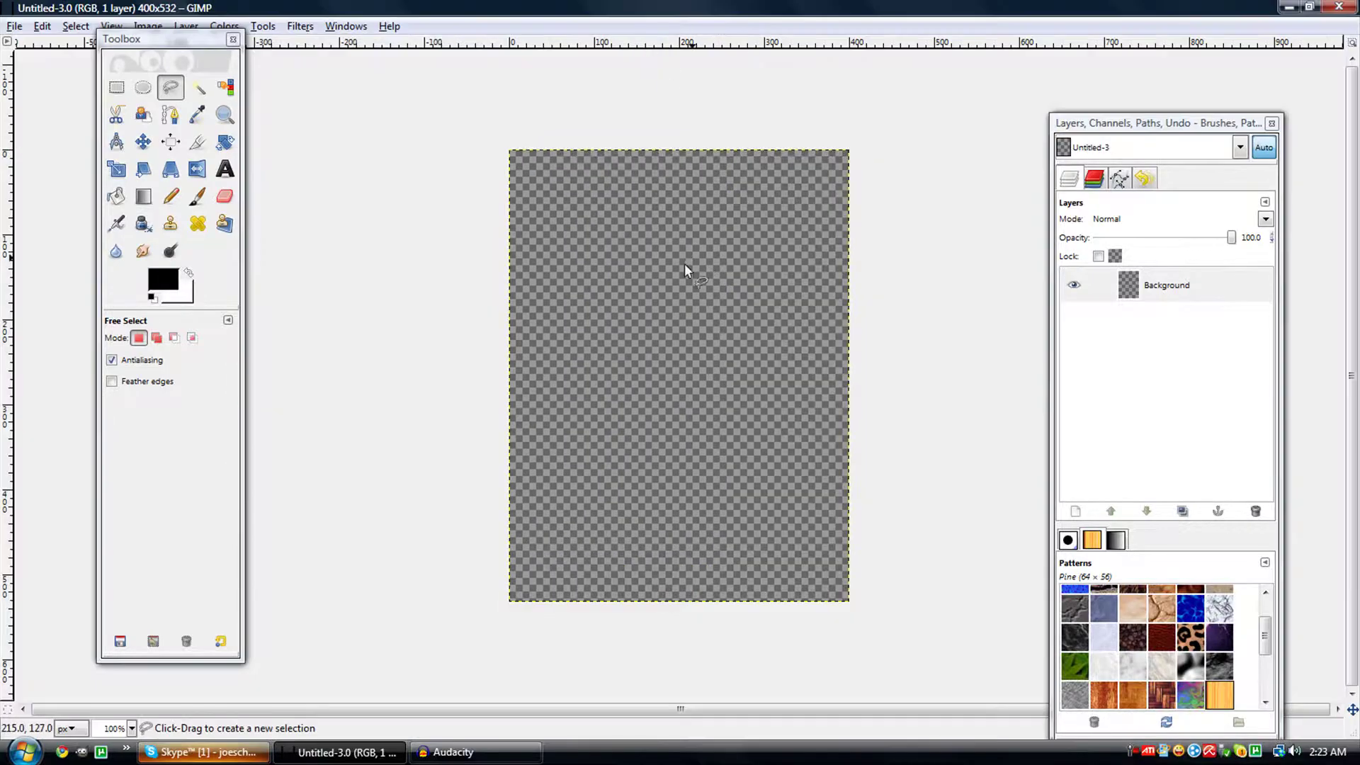
Paste the cut-out character into the transparent image.
{"action": "right_click", "coordinate": [669, 274]}
{"action": "mouse_move", "coordinate": [745, 312]}
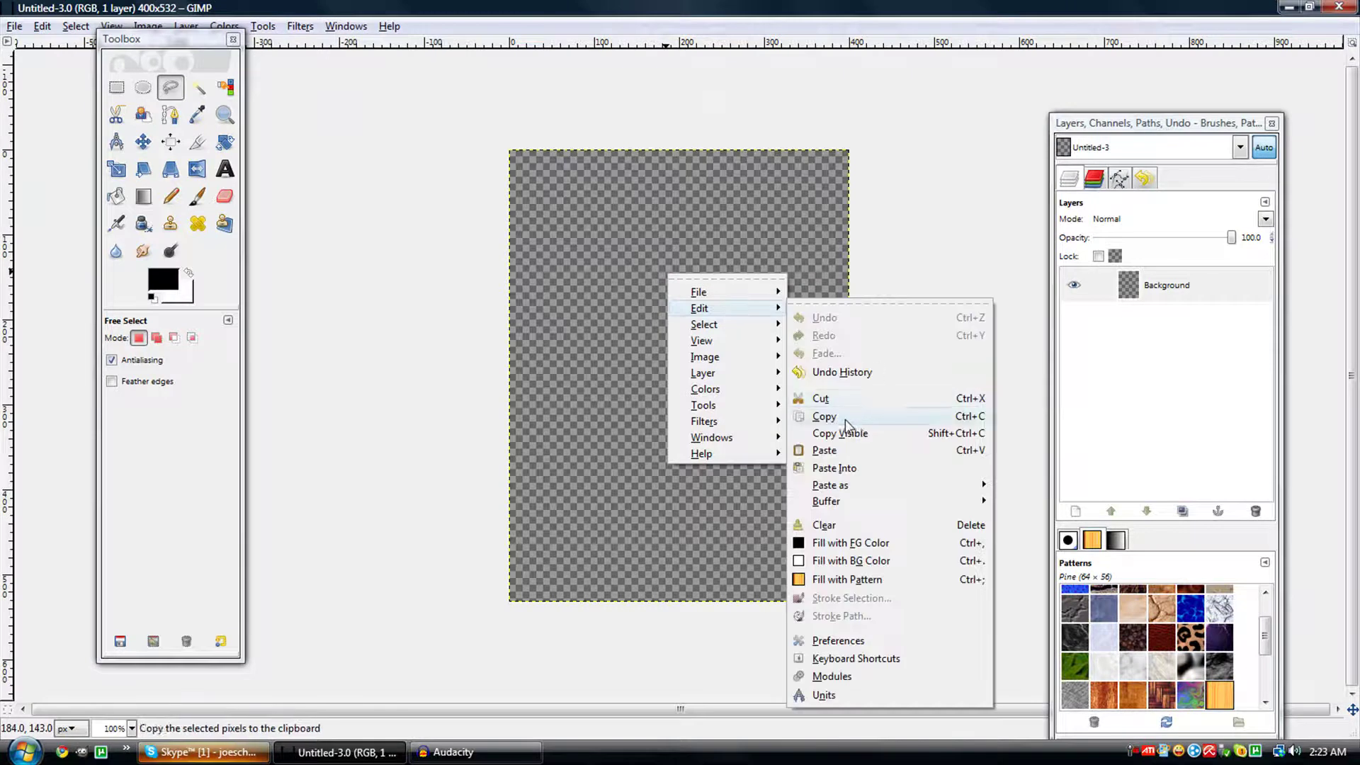
{"action": "left_click", "coordinate": [844, 451]}
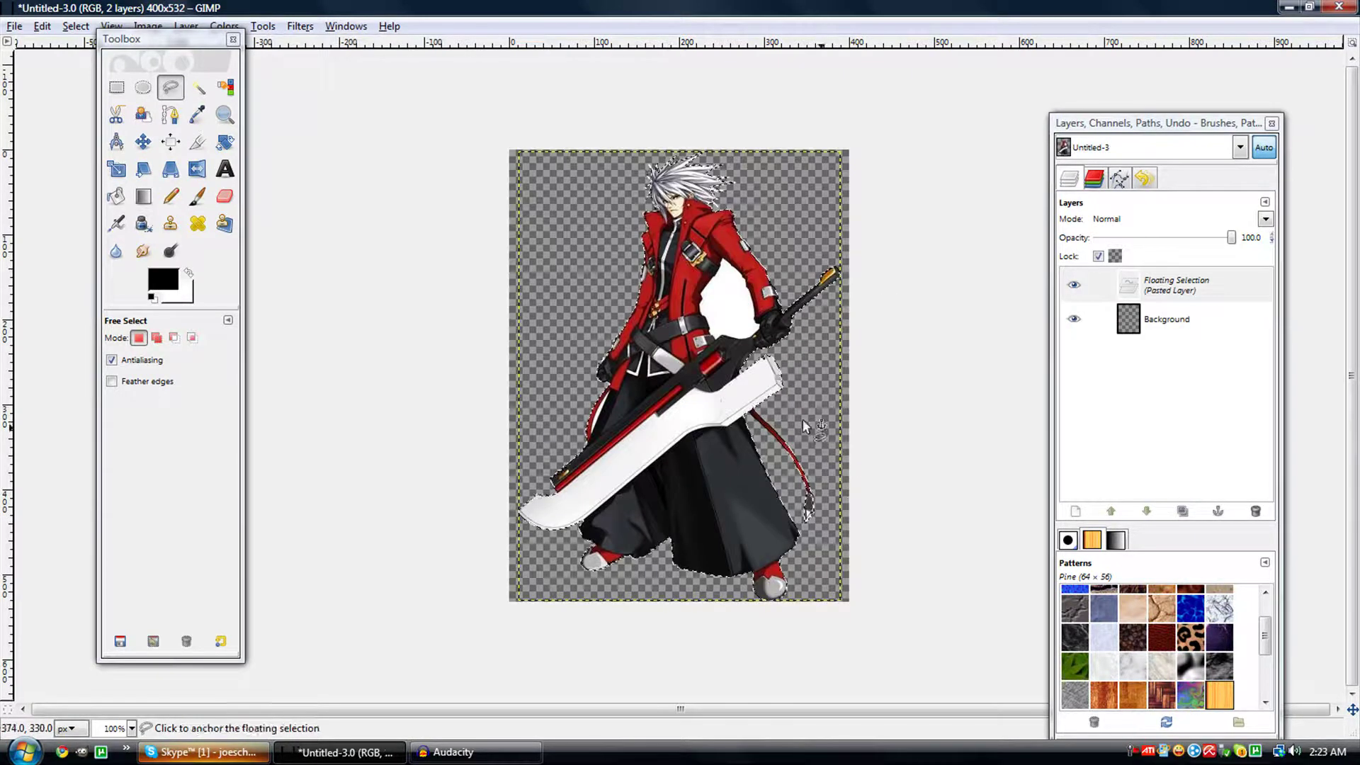
Anchor the pasted character's floating selection onto the Background layer using the Free Select tool.
{"action": "left_click", "coordinate": [224, 115]}
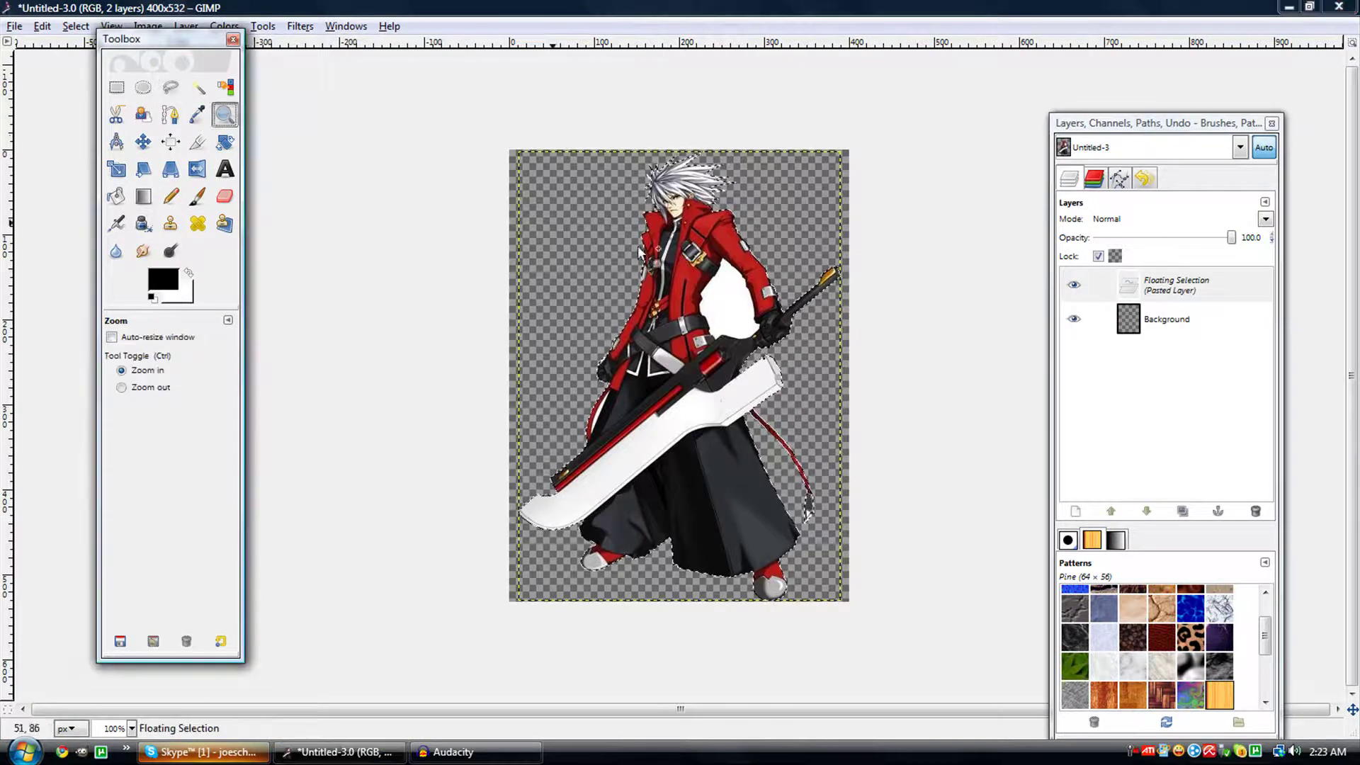
{"action": "left_click", "coordinate": [729, 290]}
{"action": "left_click", "coordinate": [712, 170]}
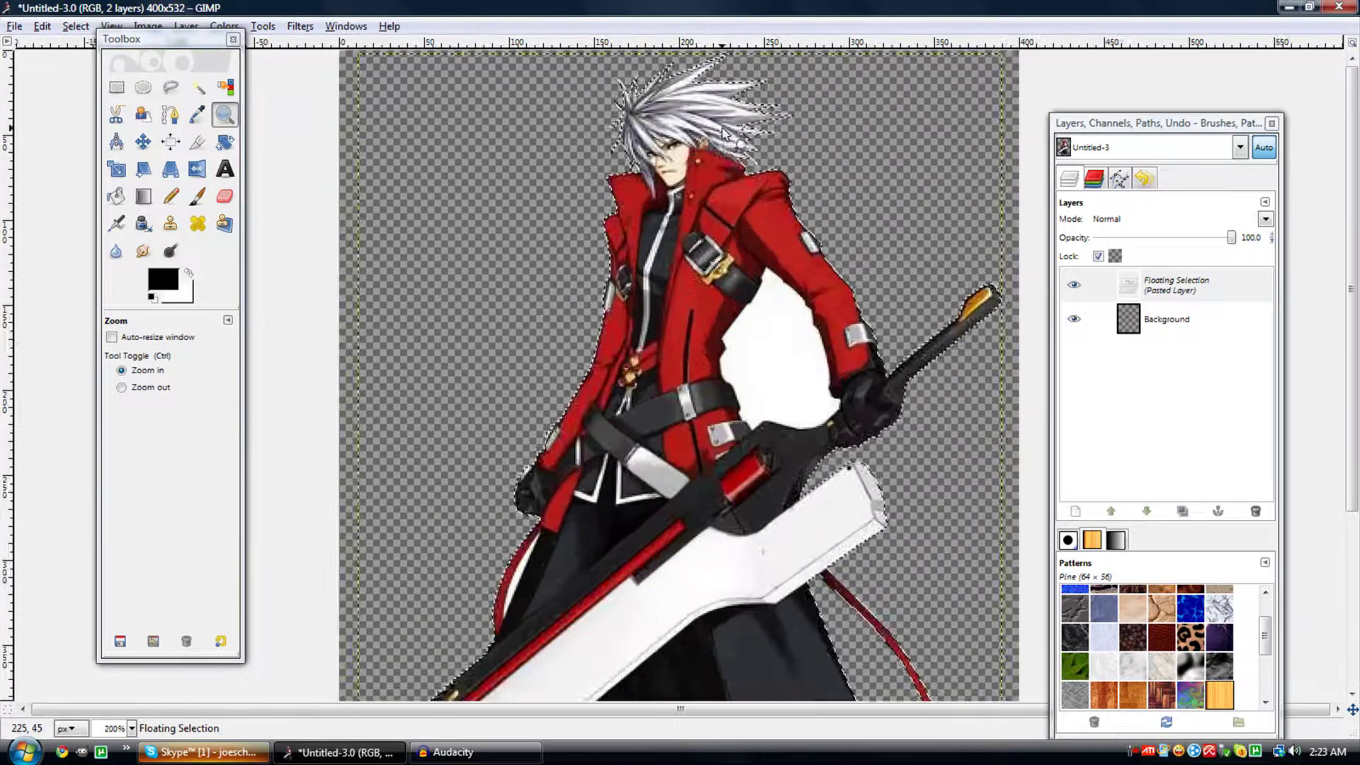
{"action": "left_click", "coordinate": [751, 127]}
{"action": "left_click", "coordinate": [740, 124]}
{"action": "left_click", "coordinate": [74, 26]}
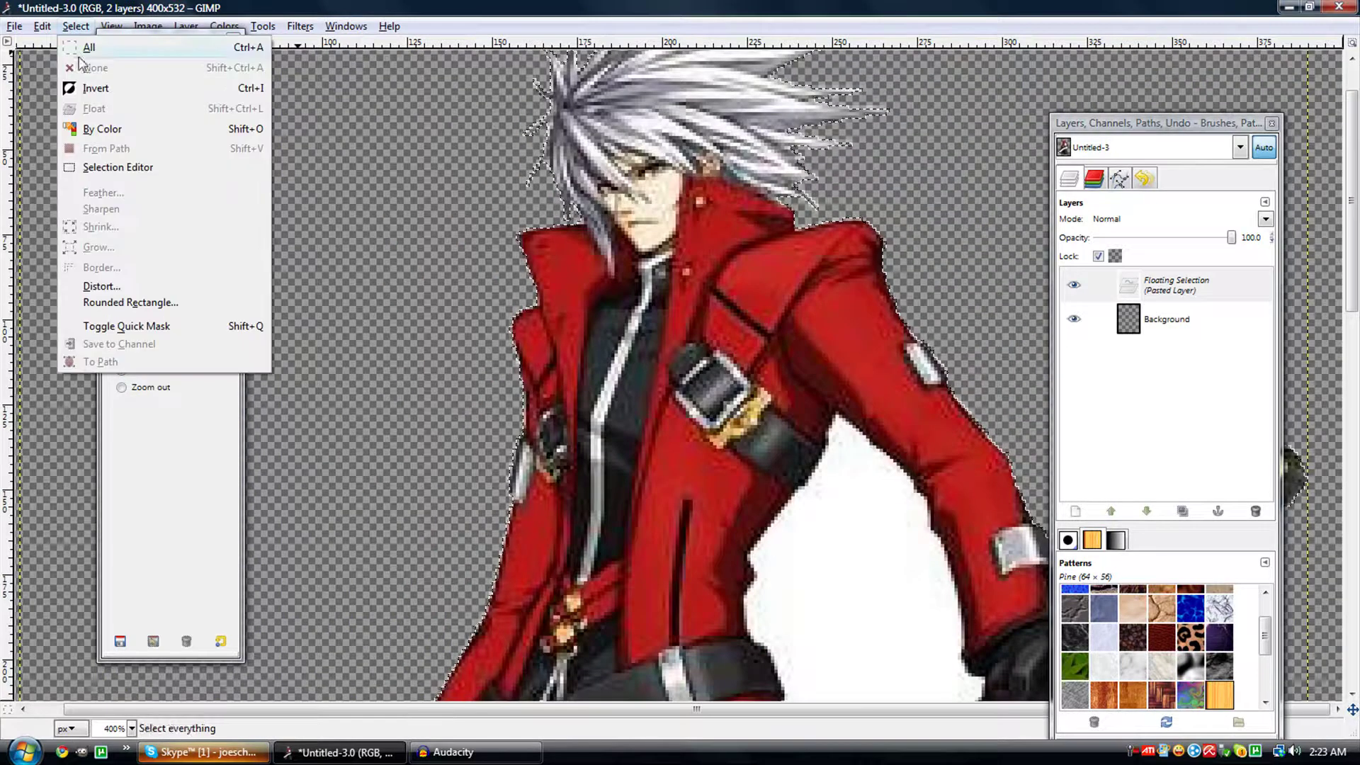
{"action": "mouse_move", "coordinate": [346, 26]}
{"action": "left_click", "coordinate": [355, 109]}
{"action": "left_click", "coordinate": [170, 87]}
{"action": "left_click", "coordinate": [361, 203]}
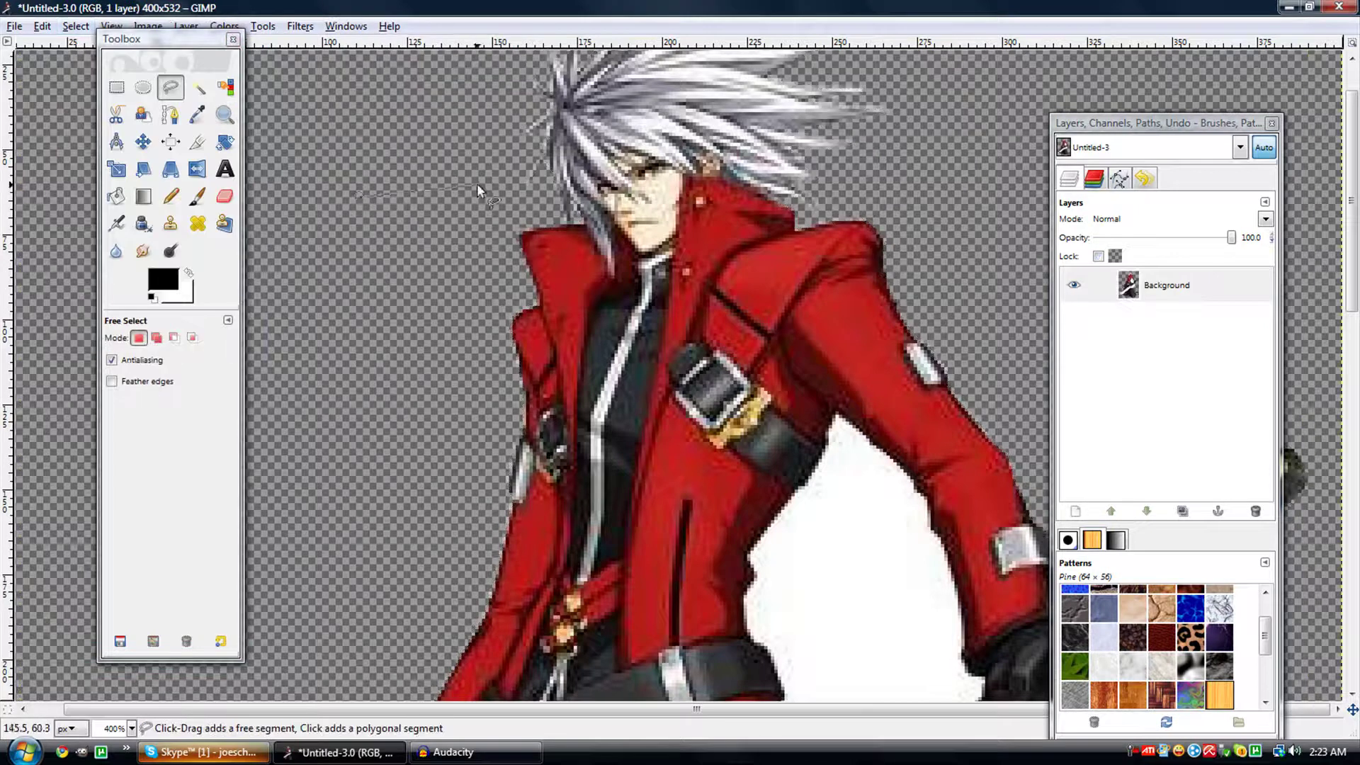
{"action": "left_click", "coordinate": [359, 165]}
{"action": "left_click", "coordinate": [357, 197]}
Outline the narrow strip above the character's topmost hair spike with Free Select and cut it out.
{"action": "scroll", "coordinate": [494, 261], "scroll_direction": "up", "scroll_amount": 2}
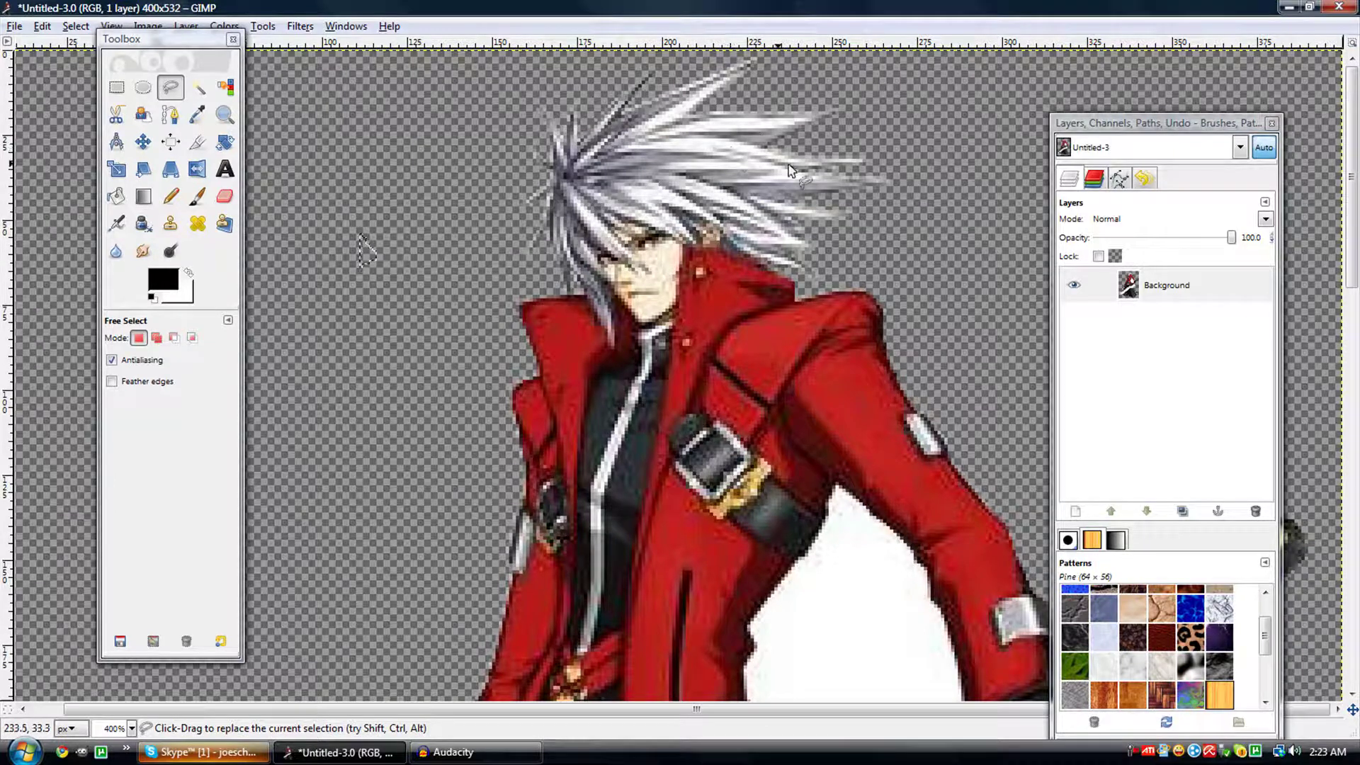
{"action": "left_click", "coordinate": [755, 61]}
{"action": "left_click", "coordinate": [663, 92]}
{"action": "left_click", "coordinate": [755, 60]}
{"action": "key", "text": "ctrl+x"}
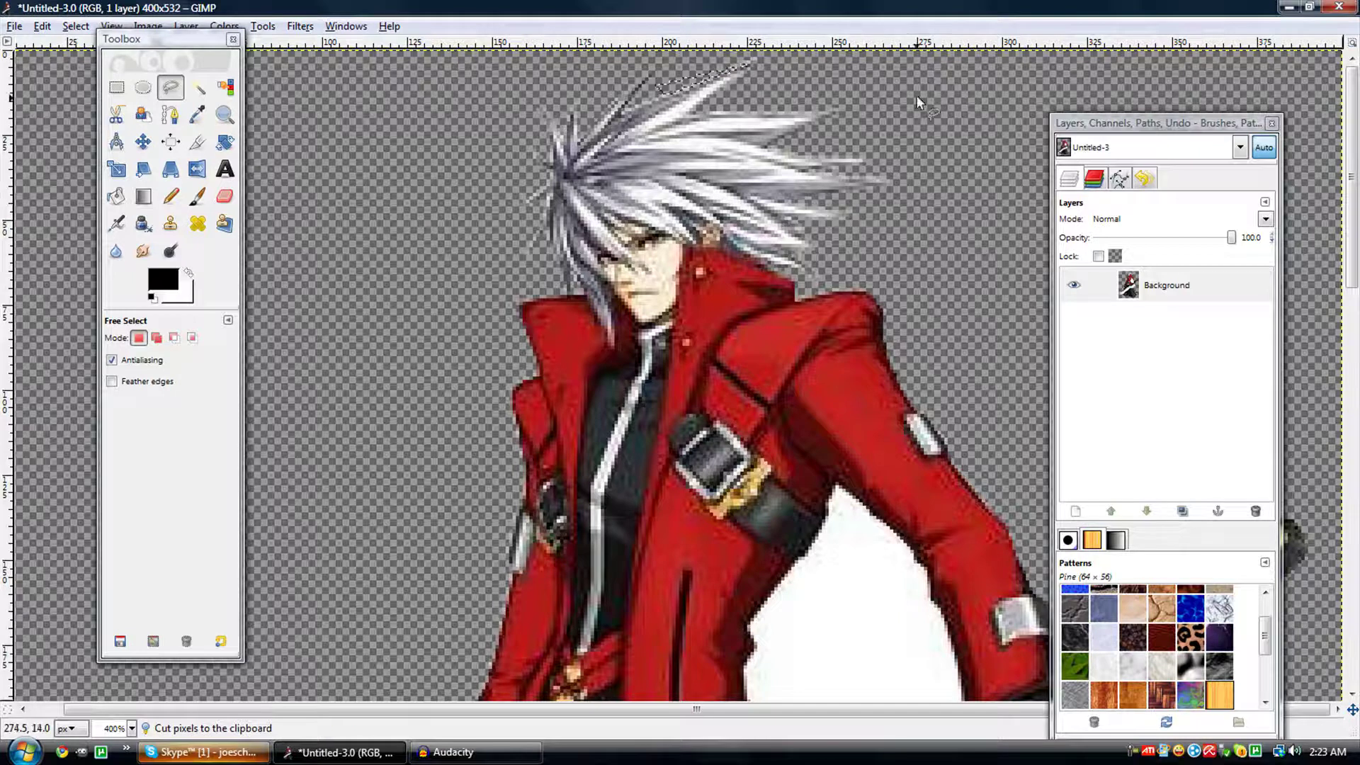
Lasso a small area beside the metal plate on the lowered forearm and cut it away.
{"action": "scroll", "coordinate": [925, 125], "scroll_direction": "down", "scroll_amount": 5}
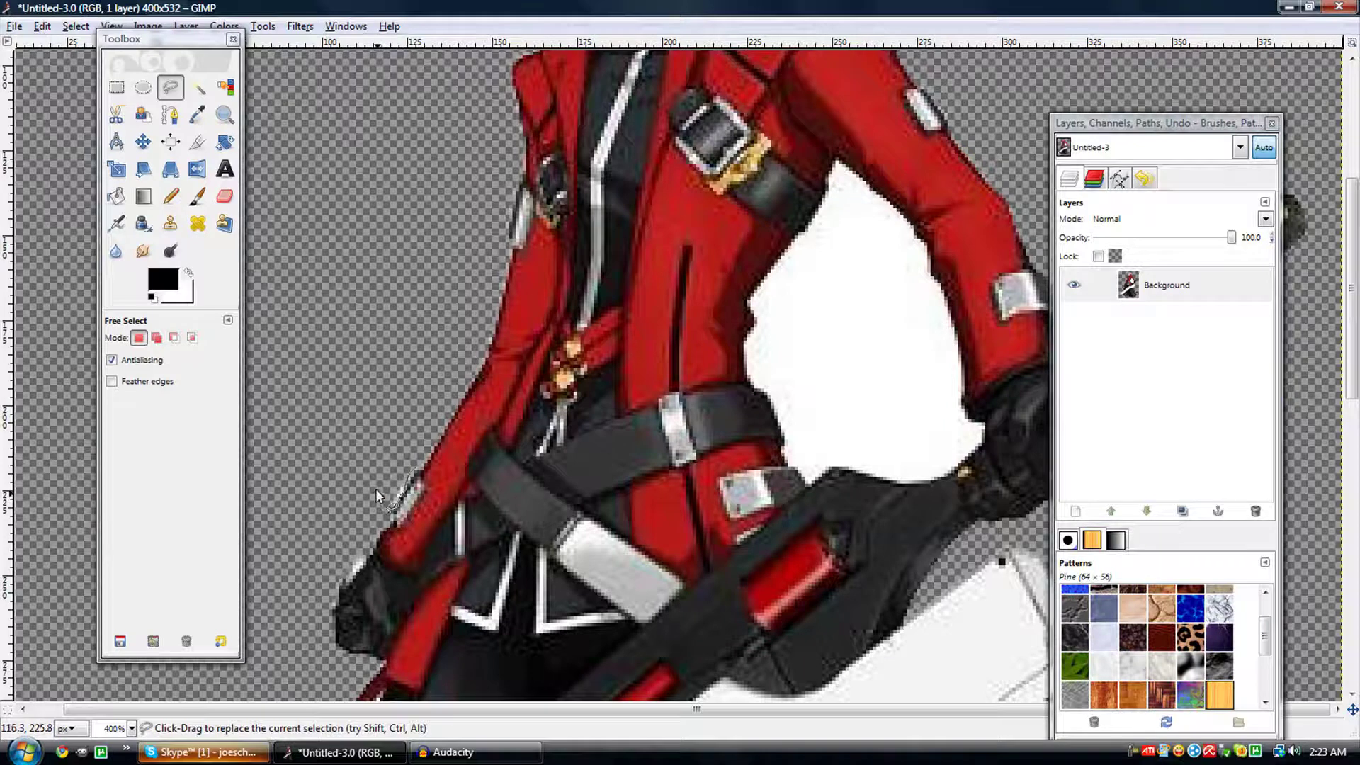
{"action": "left_click_drag", "start_coordinate": [391, 452], "coordinate": [414, 465]}
{"action": "key", "text": "Return"}
{"action": "key", "text": "ctrl+x"}
Select a small patch next to the lowered gloved hand and cut it away.
{"action": "scroll", "coordinate": [311, 453], "scroll_direction": "down", "scroll_amount": 5}
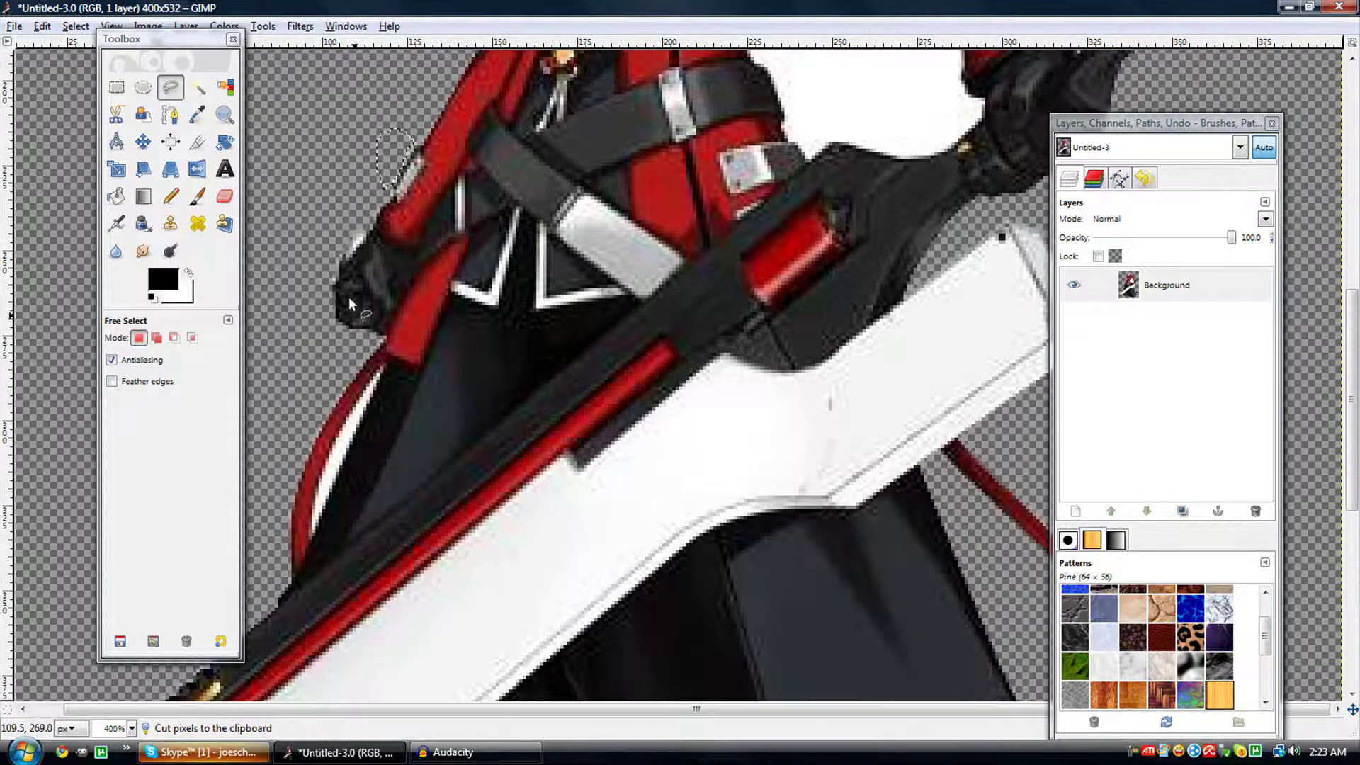
{"action": "left_click", "coordinate": [364, 235]}
{"action": "left_click", "coordinate": [331, 272]}
{"action": "left_click", "coordinate": [320, 239]}
{"action": "left_click", "coordinate": [363, 231]}
Start a polygonal Free Select outline at the upper tip of the white gap under the arm, following the dark strap's end.
{"action": "scroll", "coordinate": [327, 203], "scroll_direction": "down", "scroll_amount": 8}
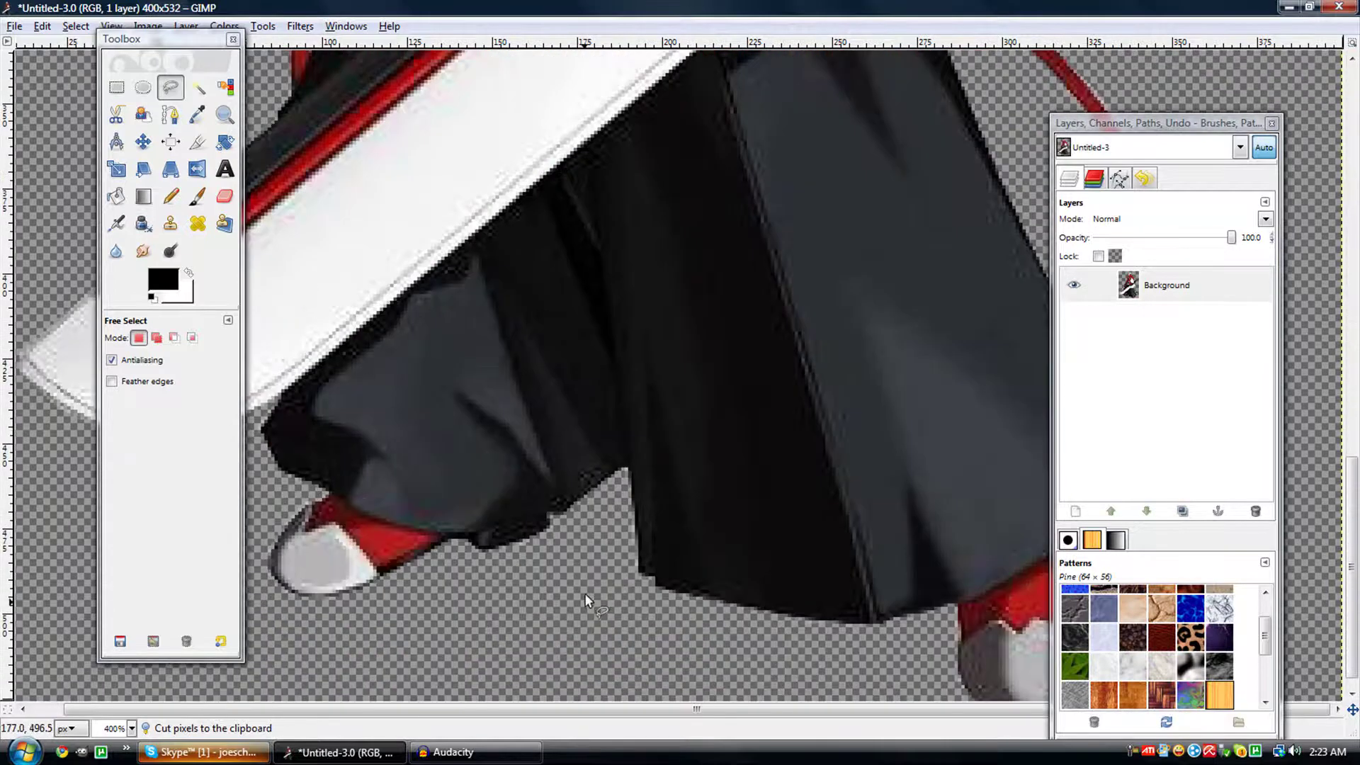
{"action": "scroll", "coordinate": [584, 592], "scroll_direction": "up", "scroll_amount": 12}
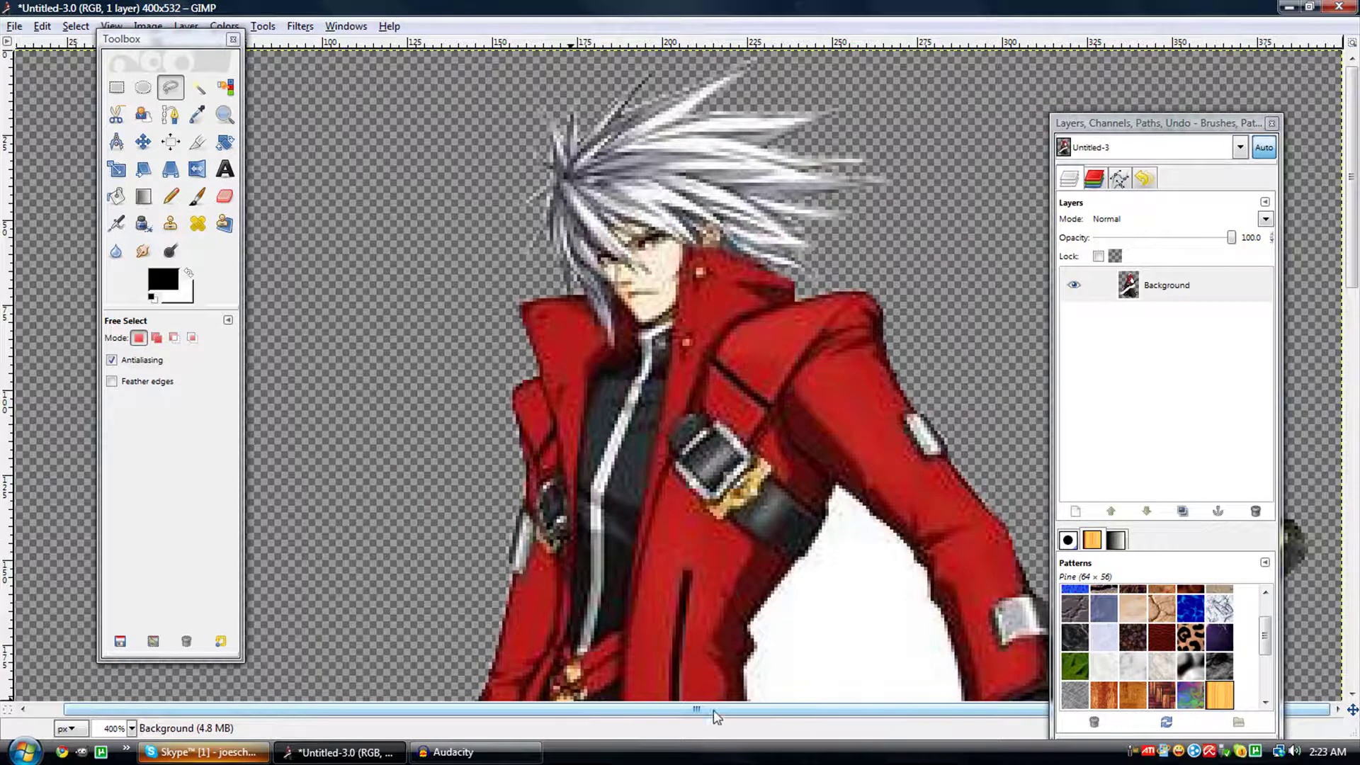
{"action": "scroll", "coordinate": [783, 644], "scroll_direction": "down", "scroll_amount": 5}
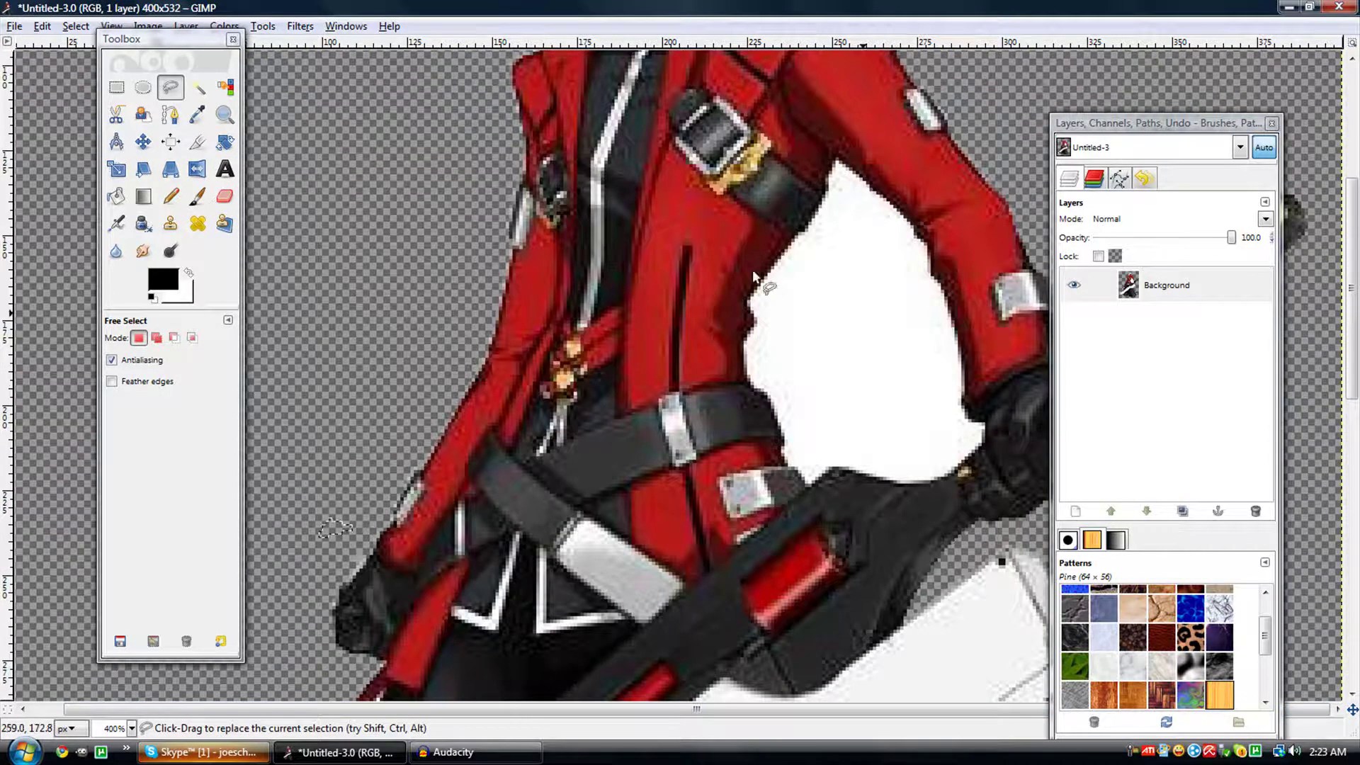
{"action": "left_click", "coordinate": [224, 114]}
{"action": "left_click", "coordinate": [870, 177]}
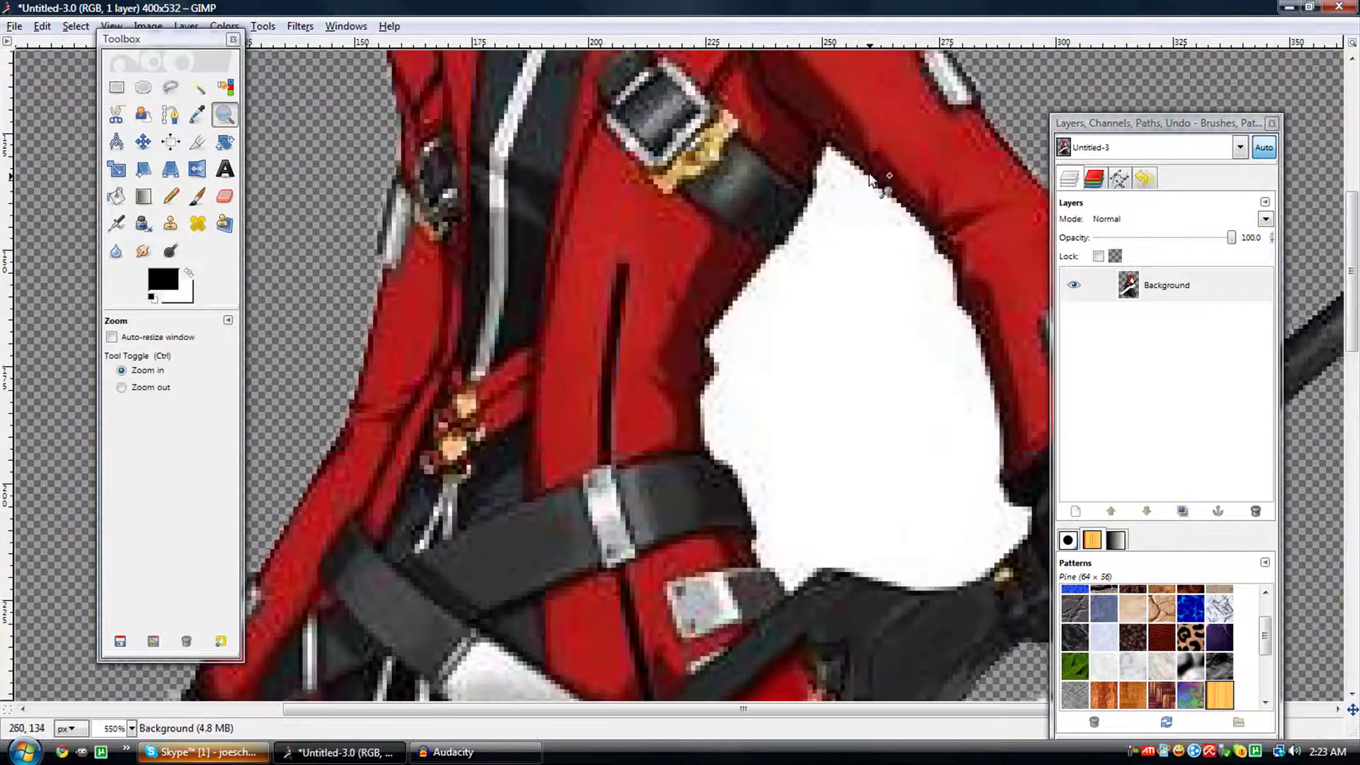
{"action": "left_click", "coordinate": [869, 177]}
{"action": "scroll", "coordinate": [296, 57], "scroll_direction": "up", "scroll_amount": 2}
{"action": "left_click", "coordinate": [170, 87]}
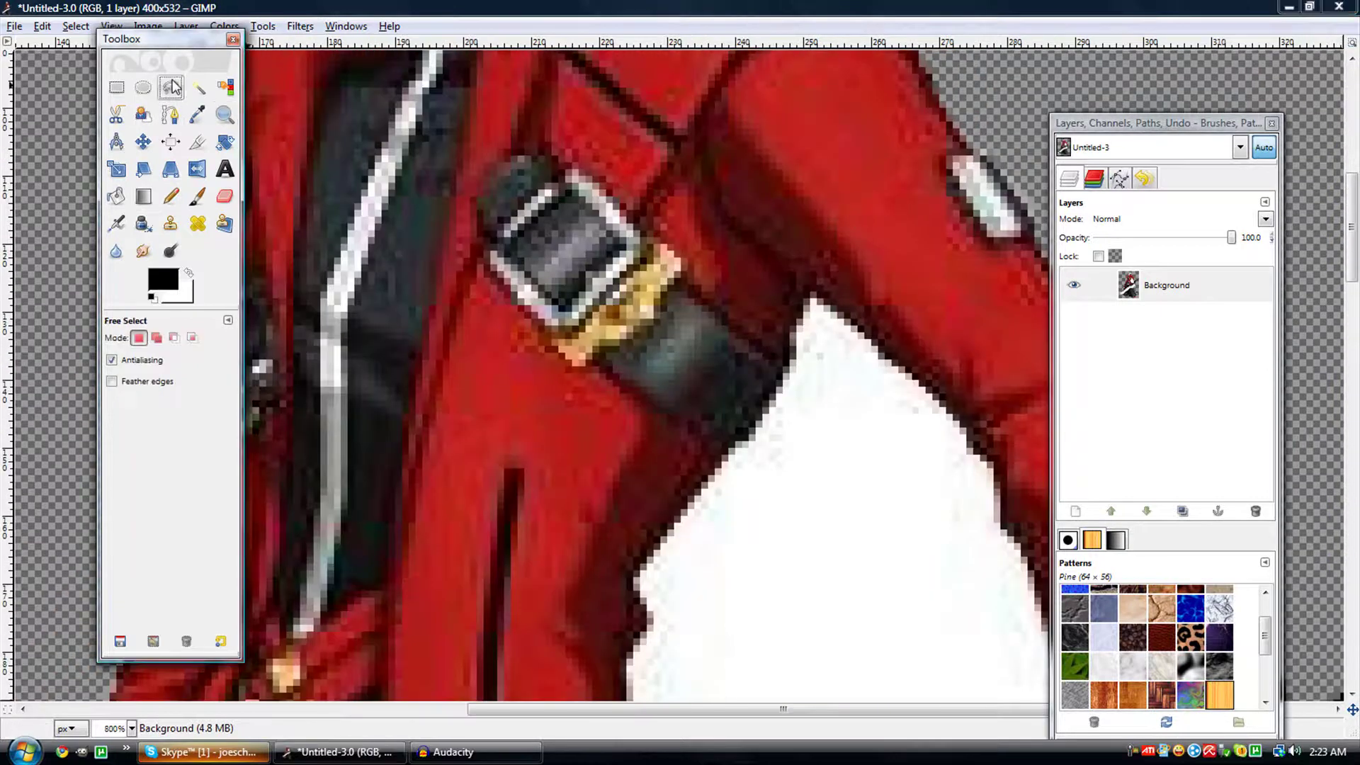
{"action": "left_click", "coordinate": [809, 293]}
{"action": "left_click", "coordinate": [798, 322]}
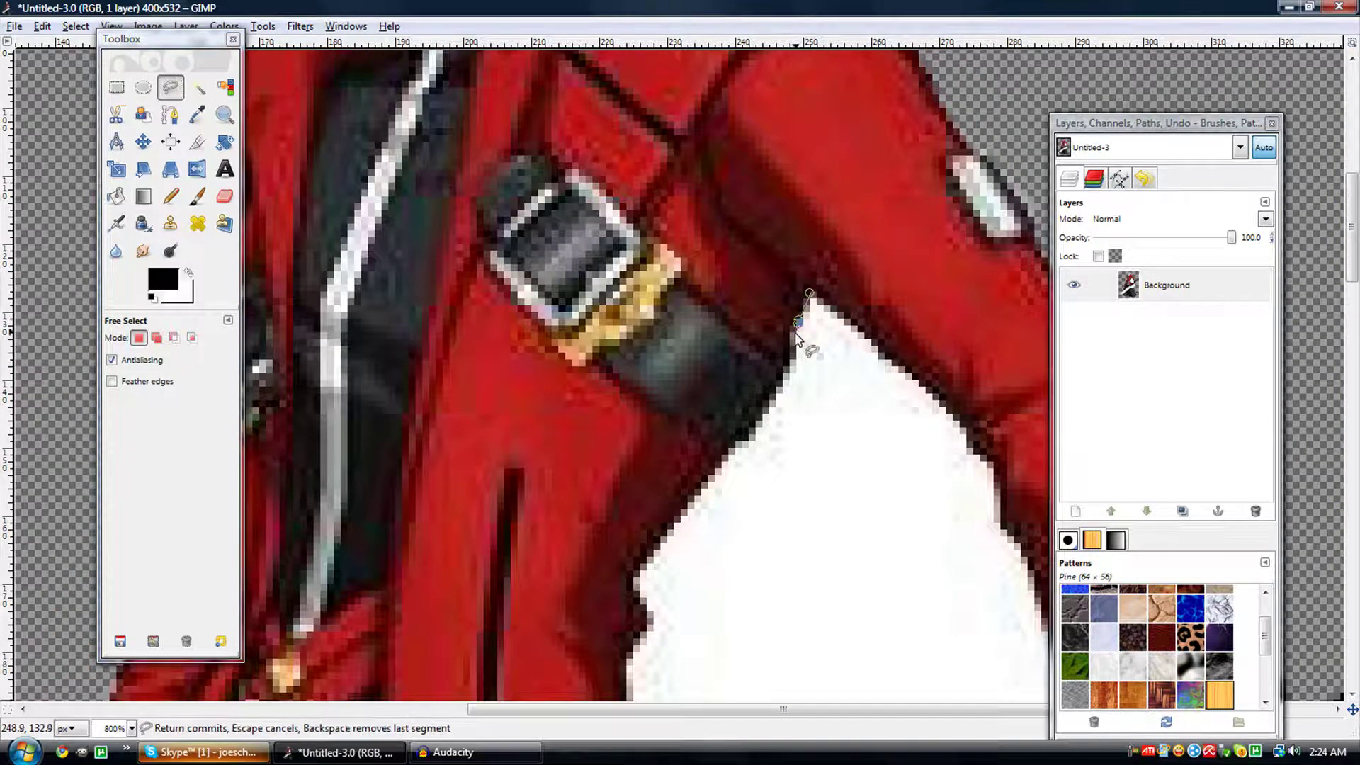
{"action": "left_click", "coordinate": [792, 364]}
{"action": "left_click", "coordinate": [774, 395]}
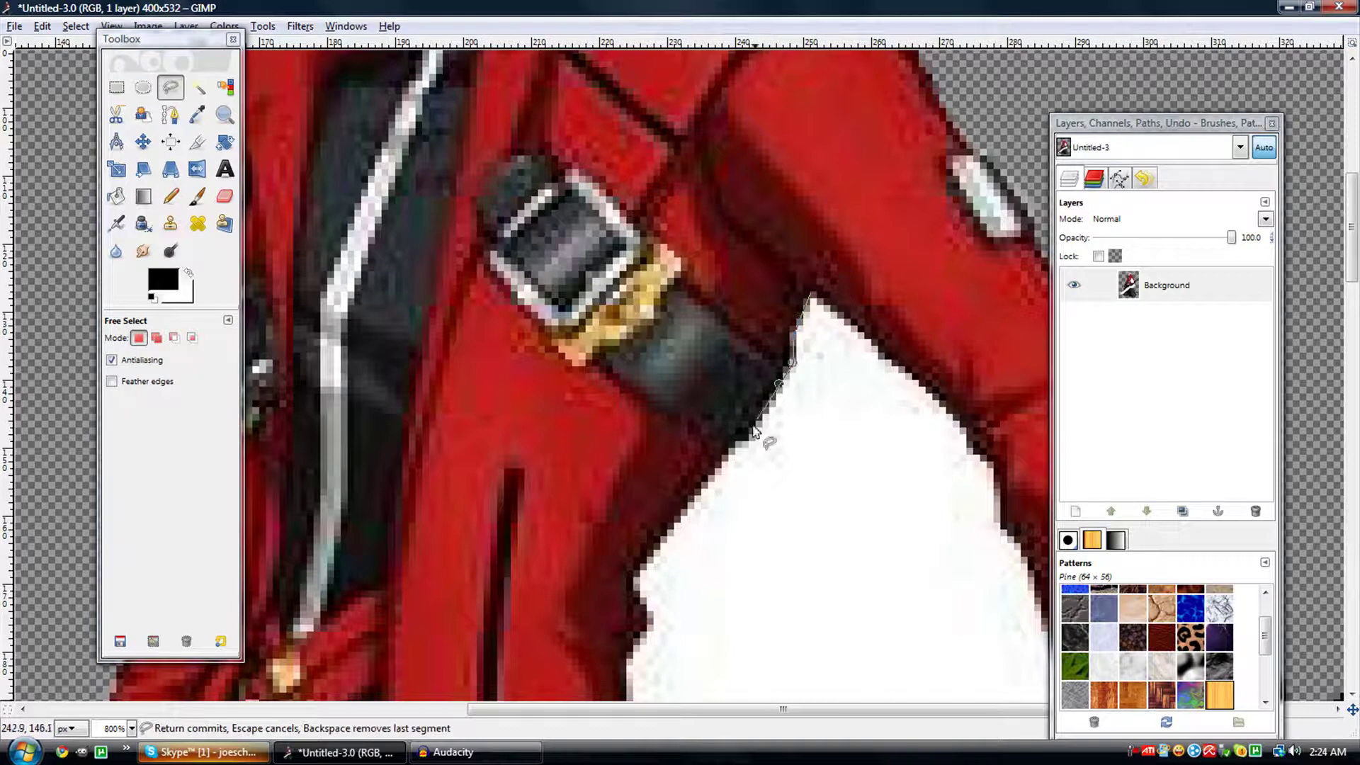
{"action": "left_click", "coordinate": [735, 448]}
Continue the selection outline down the red coat's edge along the white gap to just above the waist belt.
{"action": "left_click", "coordinate": [633, 572]}
{"action": "left_click", "coordinate": [634, 597]}
{"action": "left_click", "coordinate": [642, 606]}
{"action": "left_click", "coordinate": [649, 615]}
{"action": "left_click", "coordinate": [643, 629]}
{"action": "left_click", "coordinate": [643, 635]}
{"action": "left_click", "coordinate": [632, 651]}
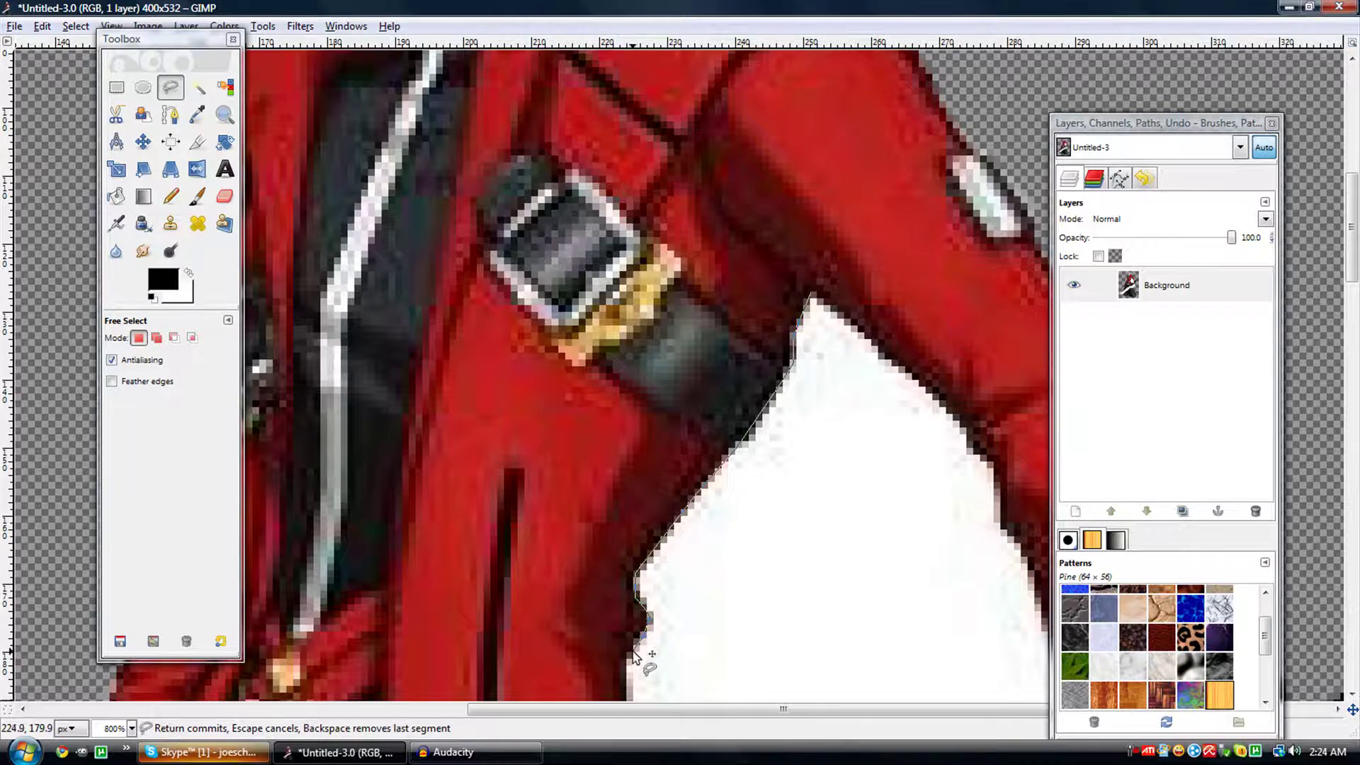
{"action": "scroll", "coordinate": [643, 661], "scroll_direction": "down", "scroll_amount": 5}
{"action": "left_click", "coordinate": [627, 339]}
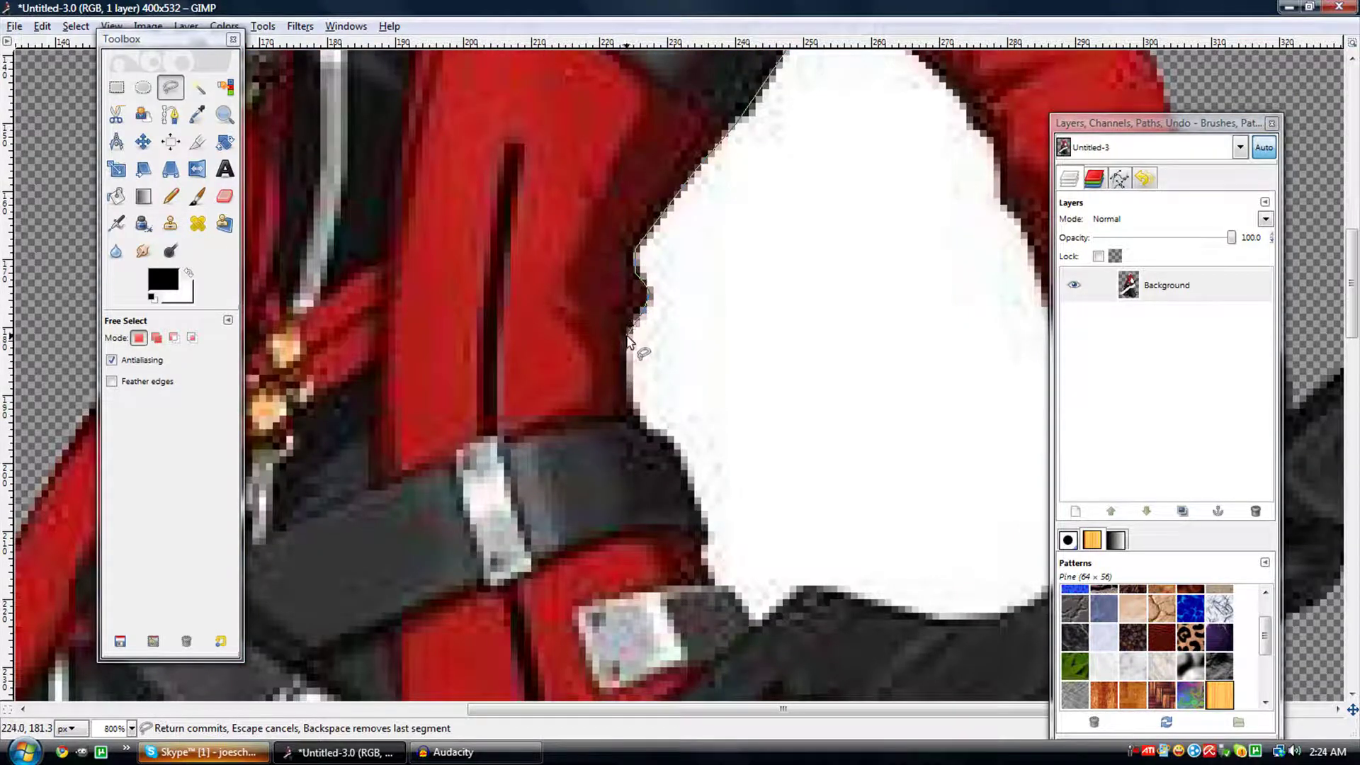
Extend the outline around the waist belt's end and the strap below it to the lowest corner of the white gap.
{"action": "left_click", "coordinate": [669, 435]}
{"action": "left_click", "coordinate": [705, 533]}
{"action": "left_click", "coordinate": [701, 551]}
{"action": "left_click", "coordinate": [708, 571]}
{"action": "left_click", "coordinate": [715, 583]}
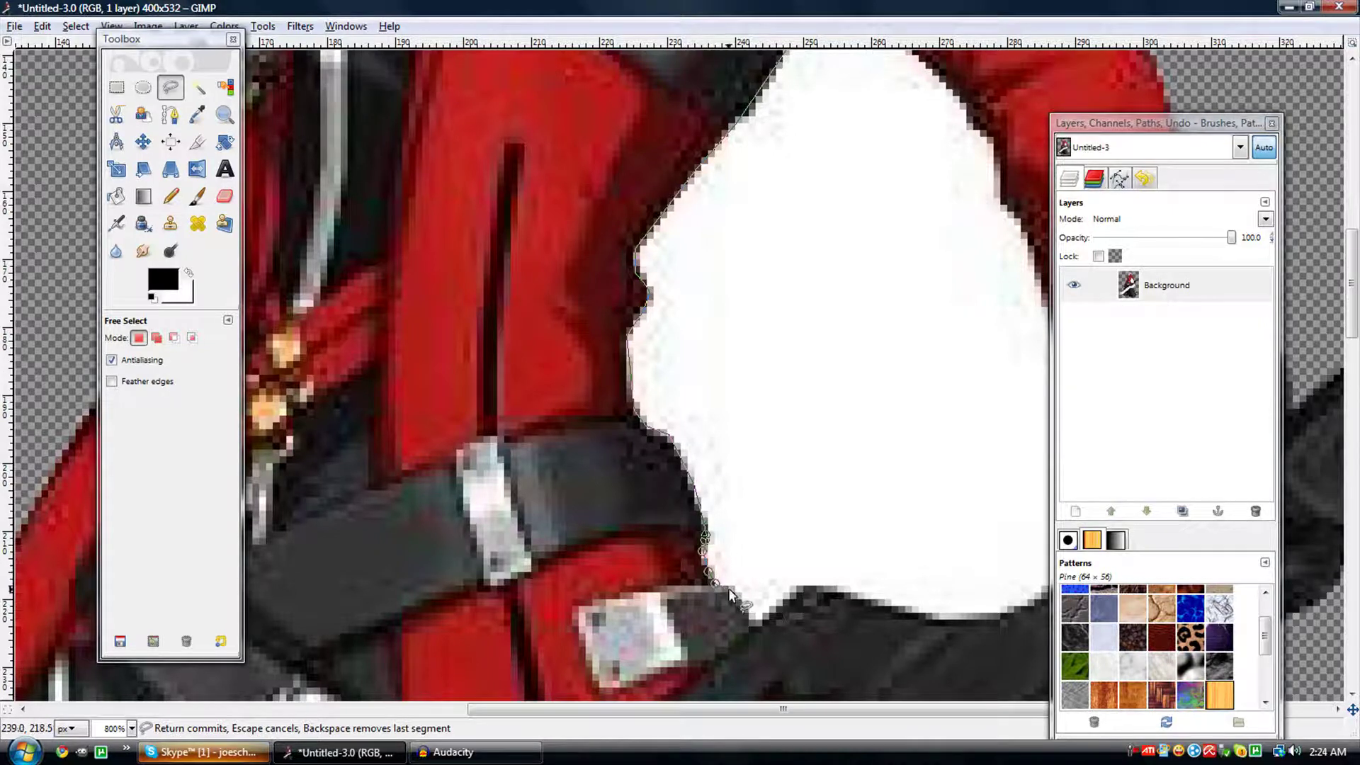
{"action": "left_click", "coordinate": [738, 598]}
{"action": "left_click", "coordinate": [749, 616]}
Trace the outline along the black sword guard's upper edge beneath the white gap.
{"action": "left_click", "coordinate": [761, 618]}
{"action": "left_click", "coordinate": [770, 611]}
{"action": "left_click", "coordinate": [782, 597]}
{"action": "left_click", "coordinate": [793, 588]}
{"action": "left_click", "coordinate": [803, 585]}
{"action": "left_click", "coordinate": [838, 585]}
{"action": "left_click", "coordinate": [855, 592]}
{"action": "left_click", "coordinate": [870, 600]}
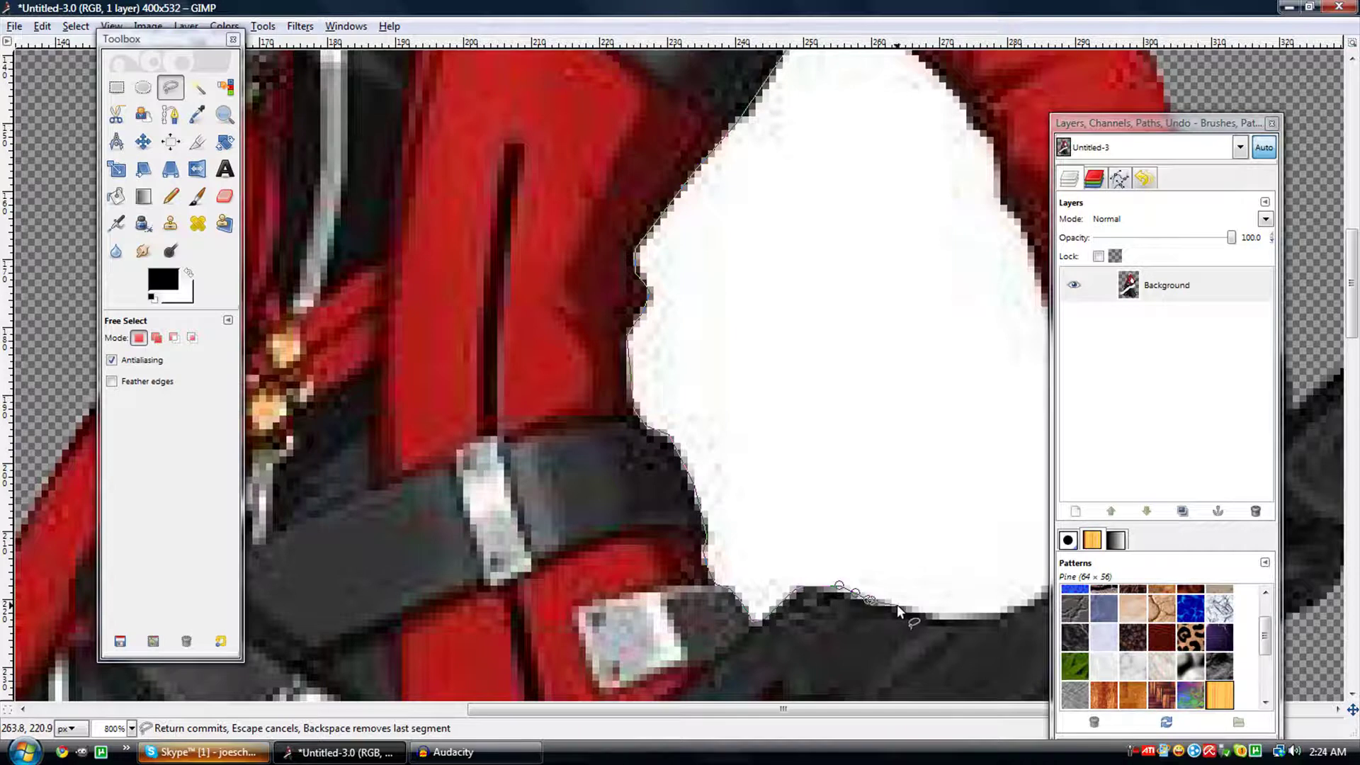
{"action": "left_click", "coordinate": [918, 613]}
Carry the outline along the rest of the sword guard, past the gold detail, up to the gloved hand.
{"action": "left_click_drag", "start_coordinate": [874, 709], "coordinate": [1075, 721]}
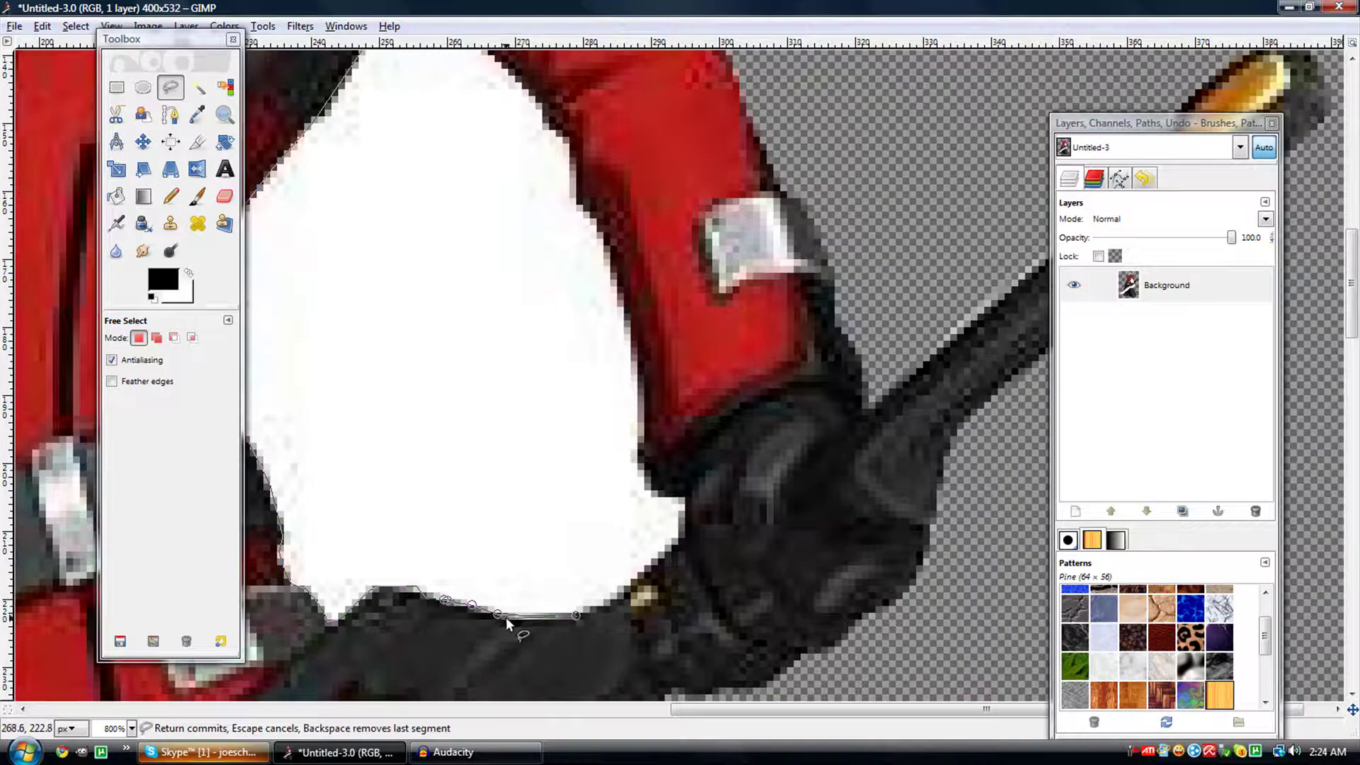
{"action": "left_click_drag", "start_coordinate": [499, 611], "coordinate": [503, 617]}
{"action": "left_click", "coordinate": [597, 609]}
{"action": "left_click", "coordinate": [608, 604]}
{"action": "left_click", "coordinate": [615, 595]}
{"action": "left_click", "coordinate": [625, 586]}
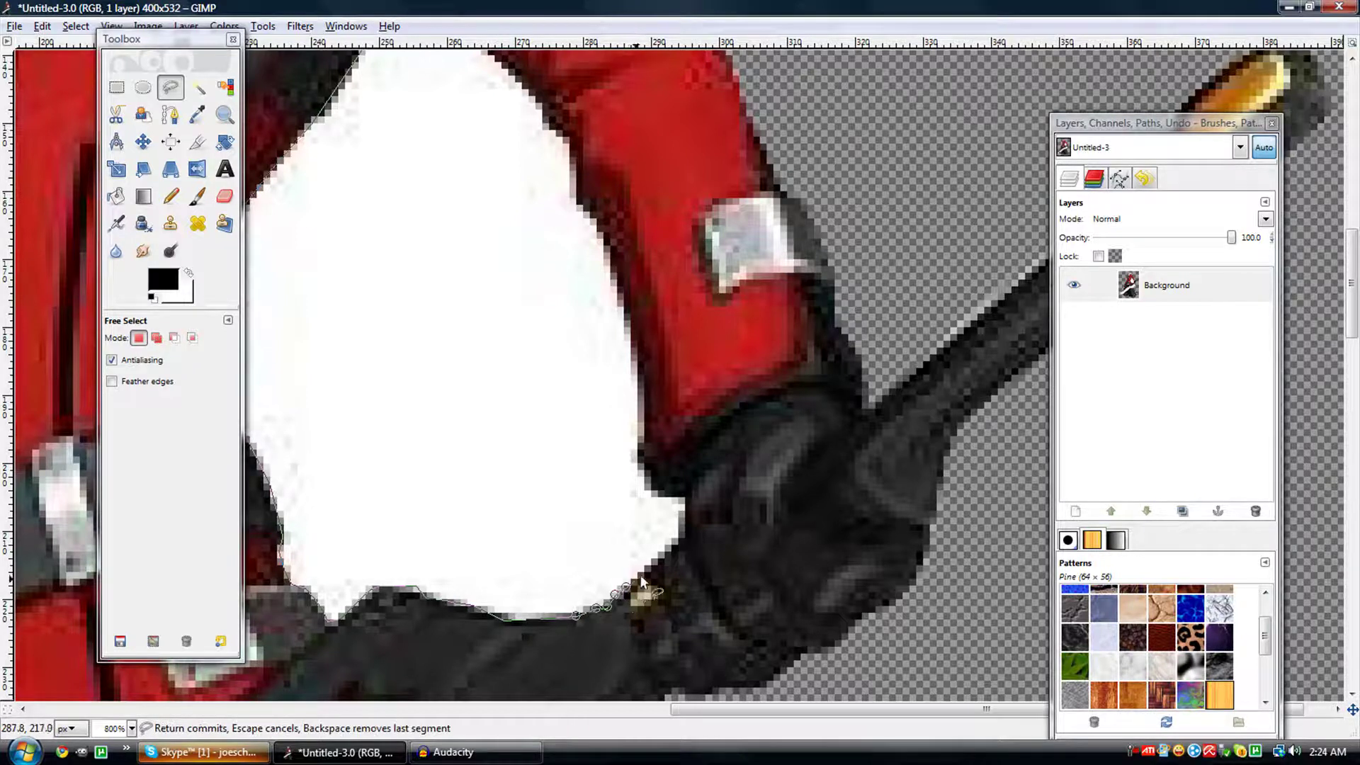
{"action": "left_click", "coordinate": [641, 569]}
{"action": "left_click", "coordinate": [655, 557]}
{"action": "left_click", "coordinate": [671, 542]}
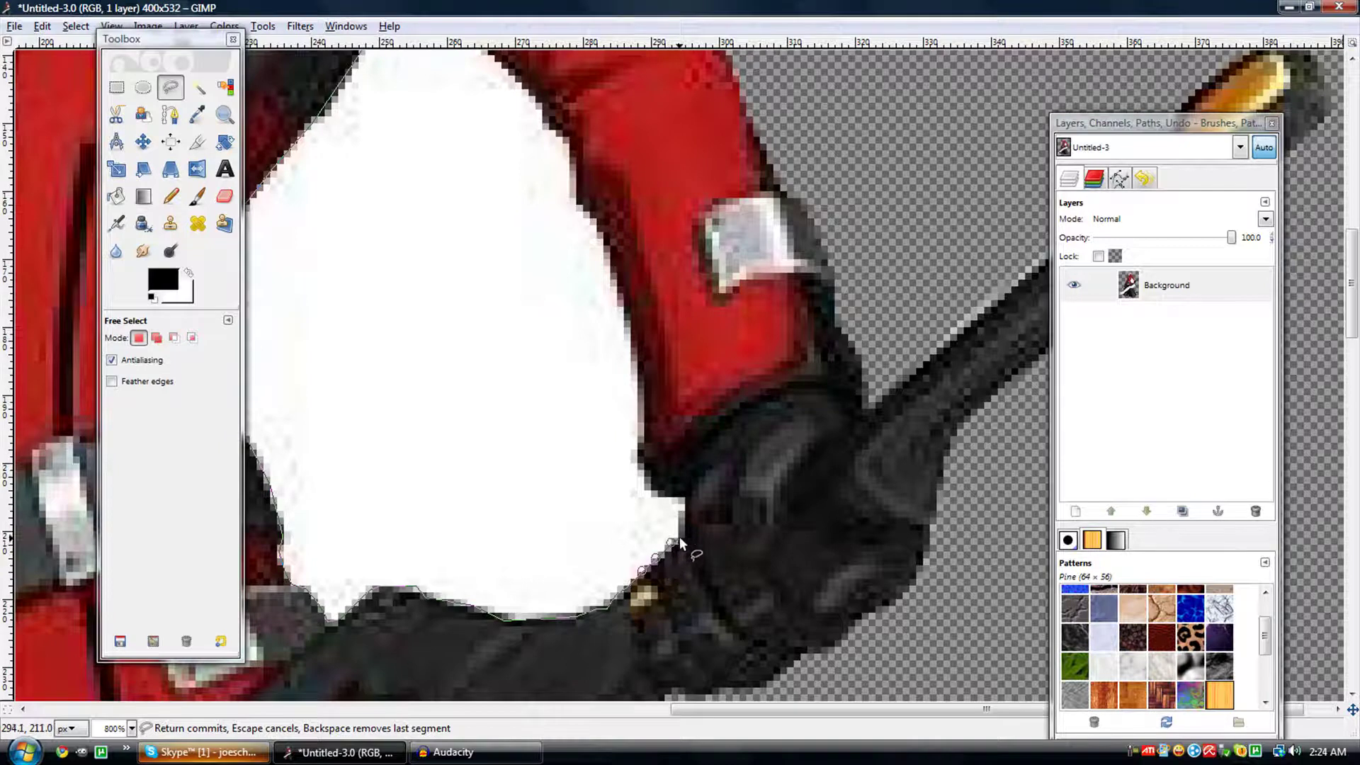
Trace the selection outline around the corner at the gloved hand and up the lower inner edge of the red sleeve.
{"action": "left_click", "coordinate": [681, 493]}
{"action": "left_click", "coordinate": [656, 494]}
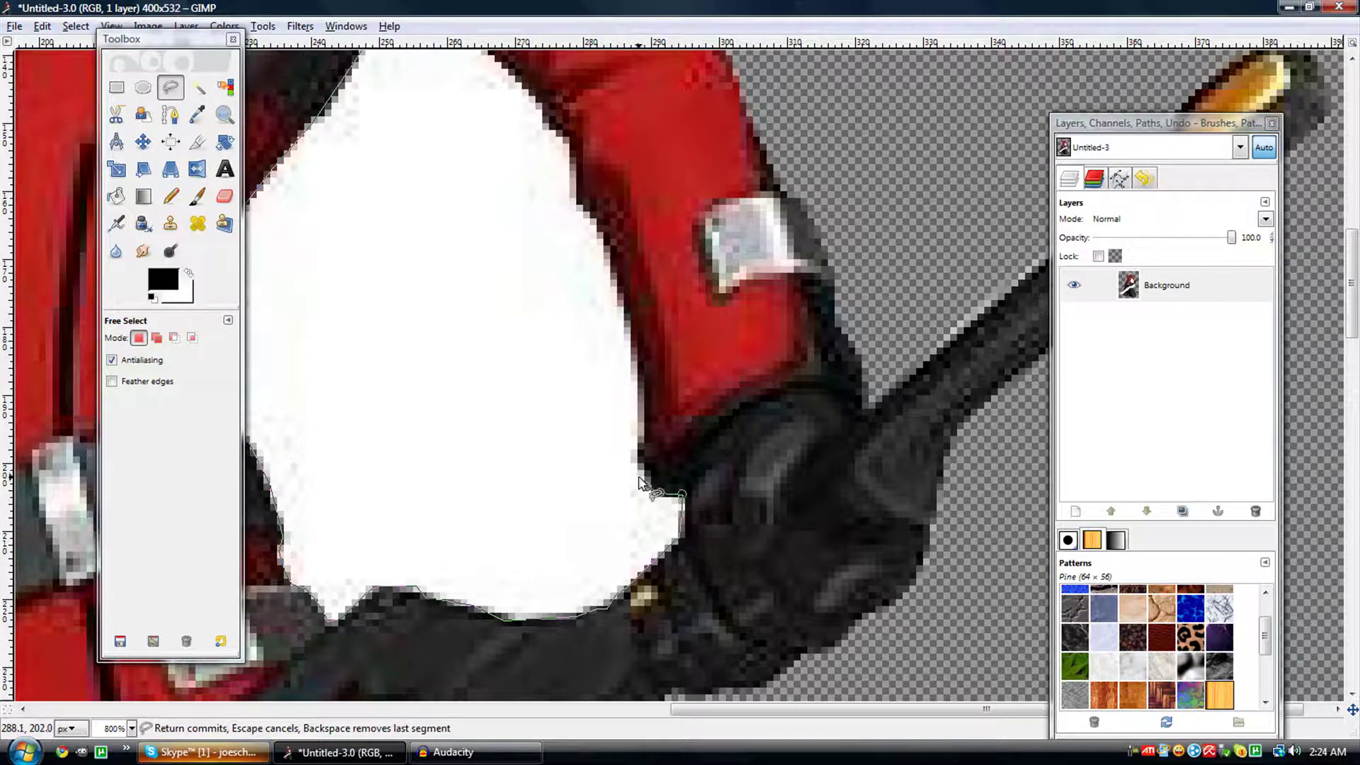
{"action": "left_click", "coordinate": [645, 484]}
{"action": "left_click", "coordinate": [641, 382]}
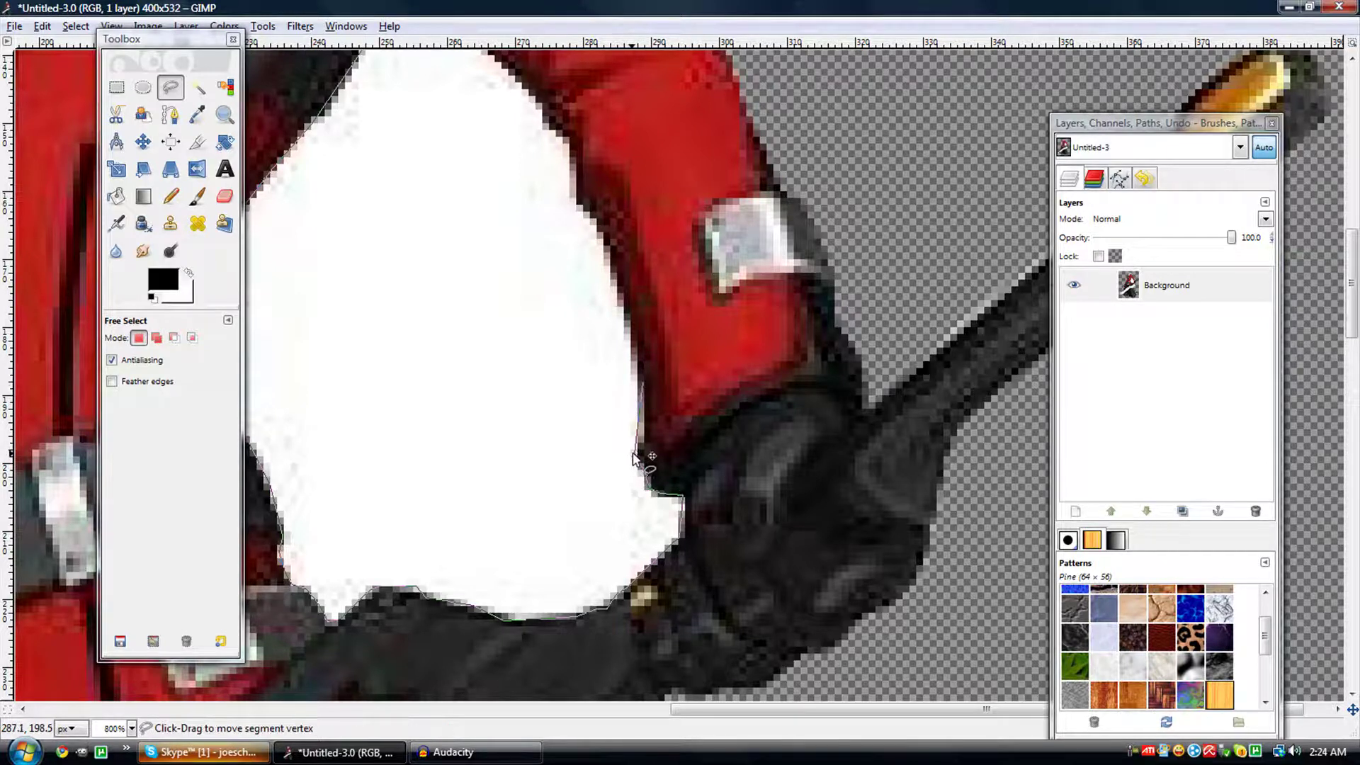
{"action": "left_click", "coordinate": [633, 339]}
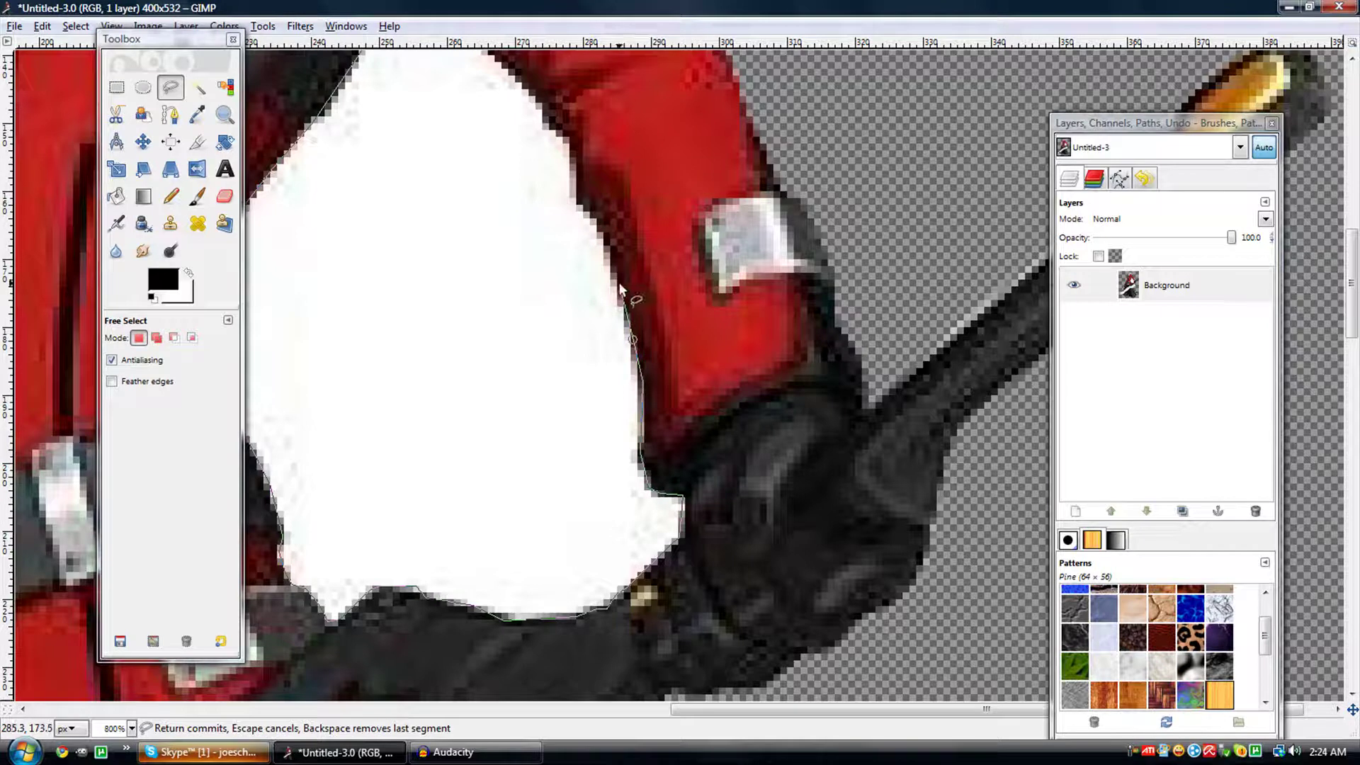
Continue the outline up the sleeve's inner edge to the armpit and close the selection at its starting point.
{"action": "left_click", "coordinate": [606, 249]}
{"action": "left_click", "coordinate": [575, 204]}
{"action": "scroll", "coordinate": [554, 354], "scroll_direction": "up", "scroll_amount": 5}
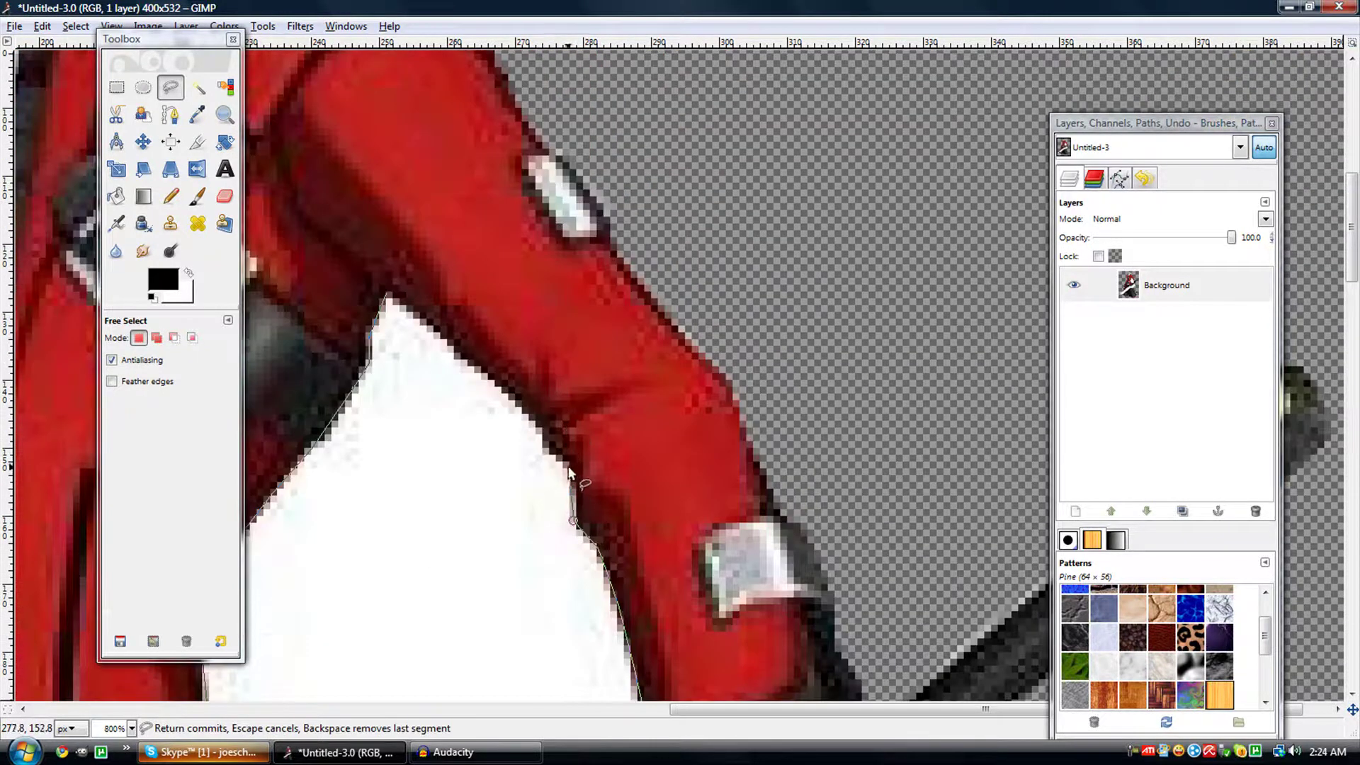
{"action": "left_click", "coordinate": [571, 487]}
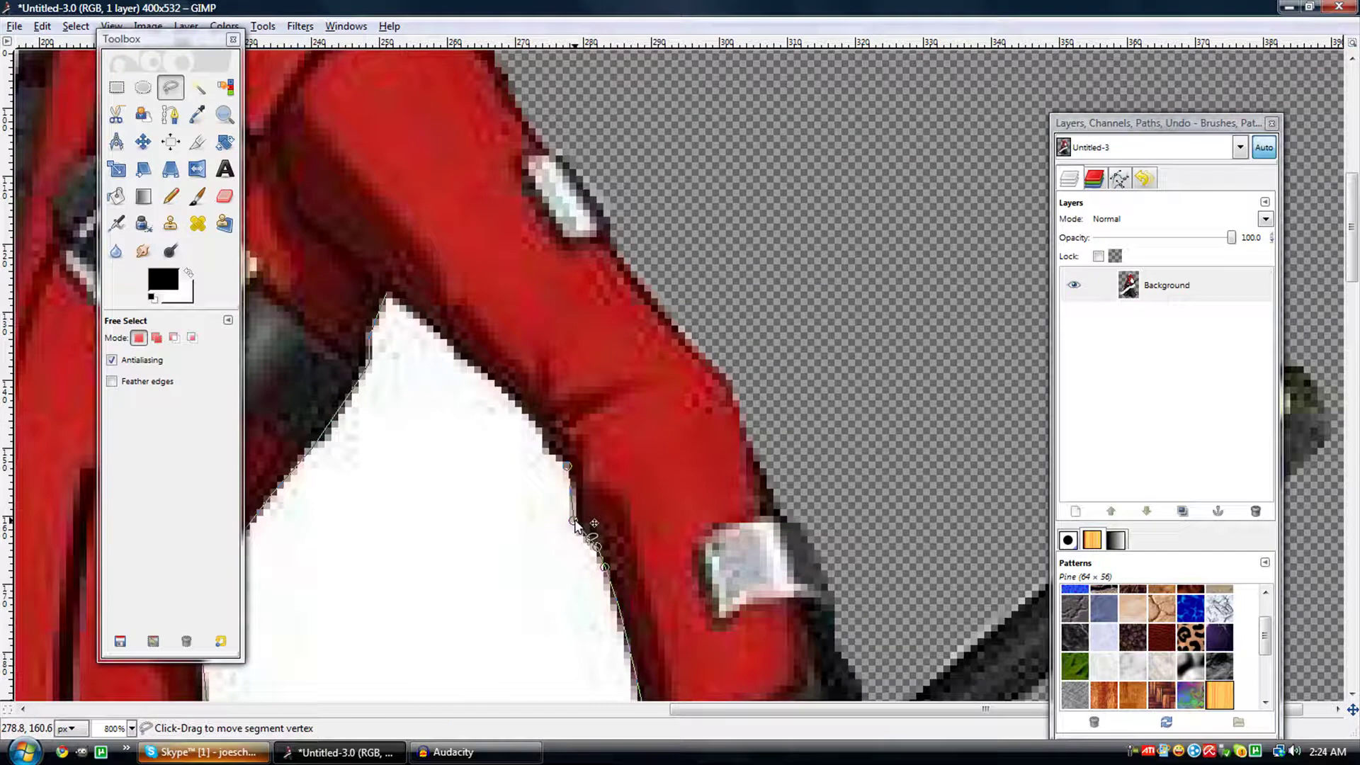
{"action": "left_click", "coordinate": [544, 445]}
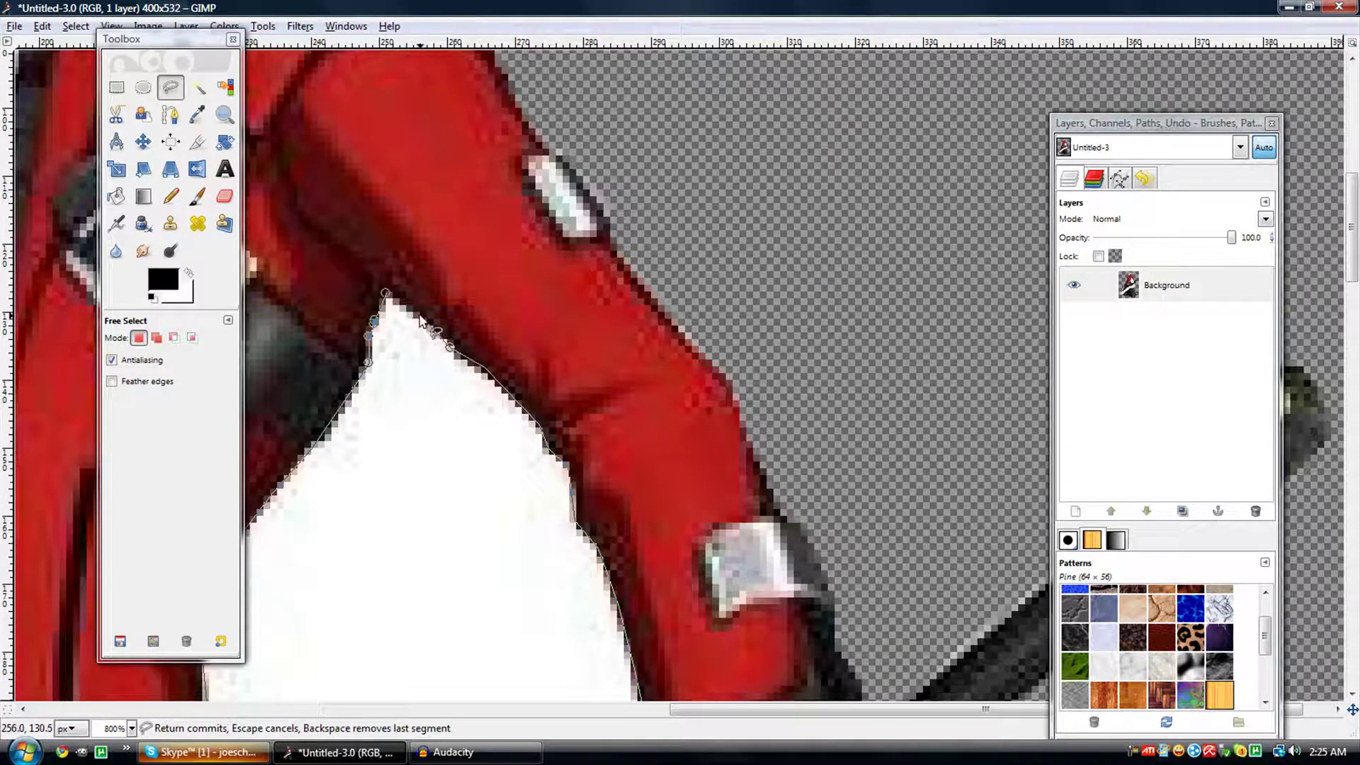
{"action": "left_click", "coordinate": [388, 296]}
Cut the selected white gap between arm and torso out of the image, and decline the incoming Skype call.
{"action": "scroll", "coordinate": [425, 394], "scroll_direction": "down", "scroll_amount": 3}
{"action": "right_click", "coordinate": [422, 389]}
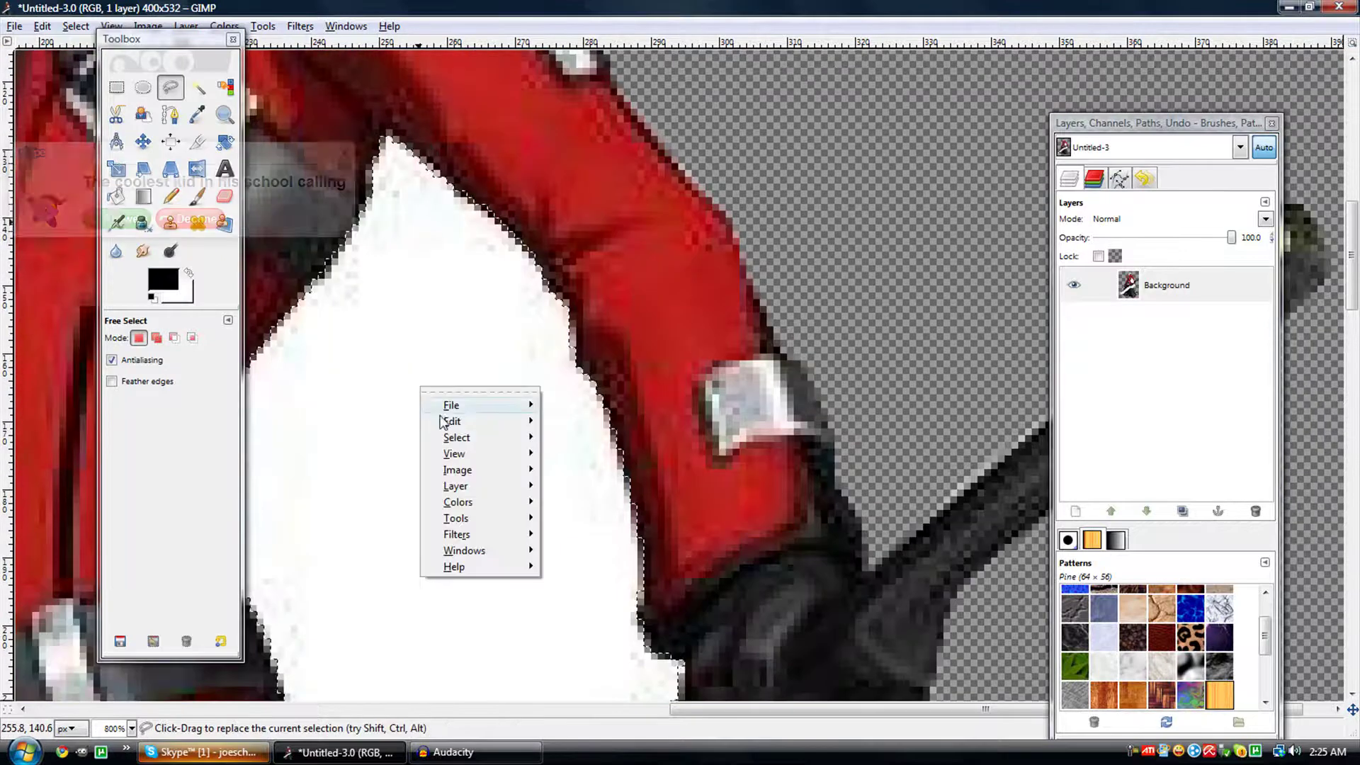
{"action": "mouse_move", "coordinate": [461, 424]}
{"action": "left_click", "coordinate": [587, 453]}
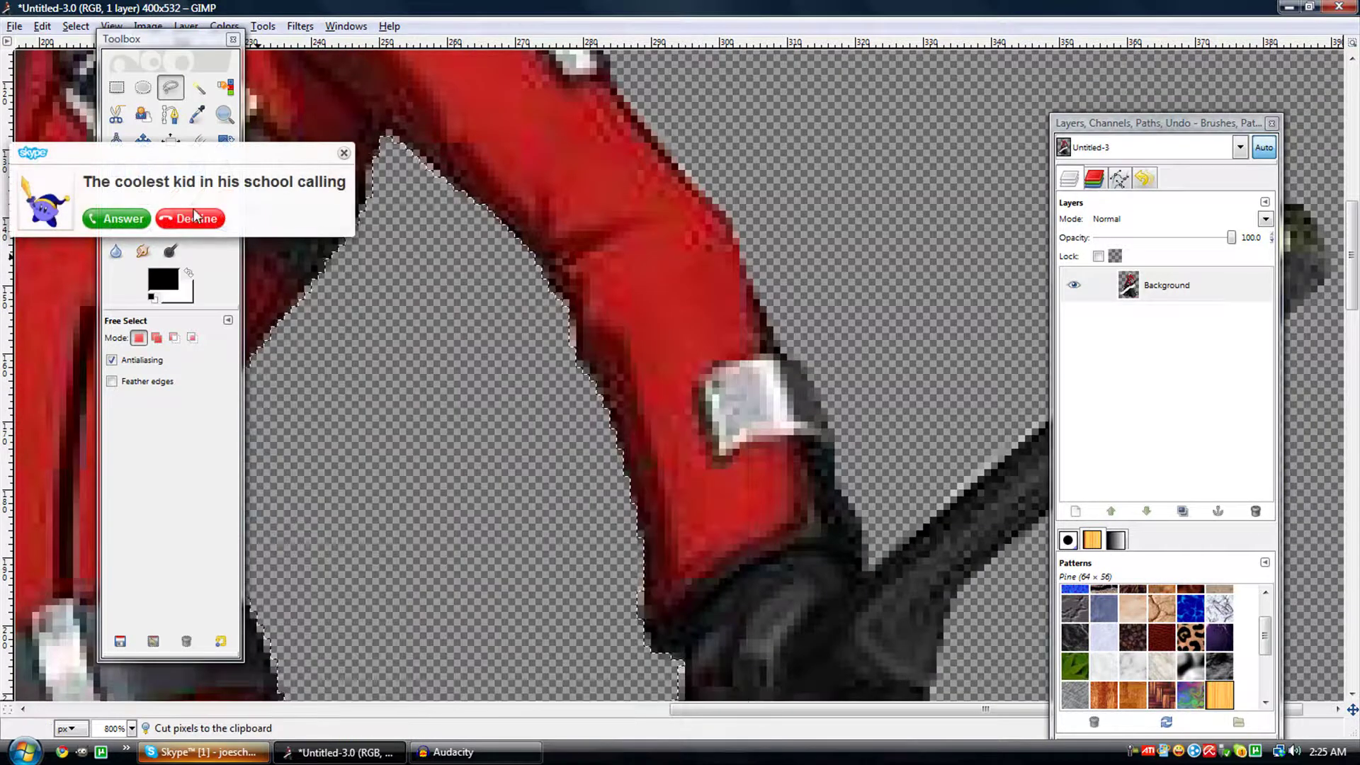
{"action": "left_click", "coordinate": [197, 219]}
Clear the selection around the gap between the arm and the torso.
{"action": "scroll", "coordinate": [483, 348], "scroll_direction": "down", "scroll_amount": 3}
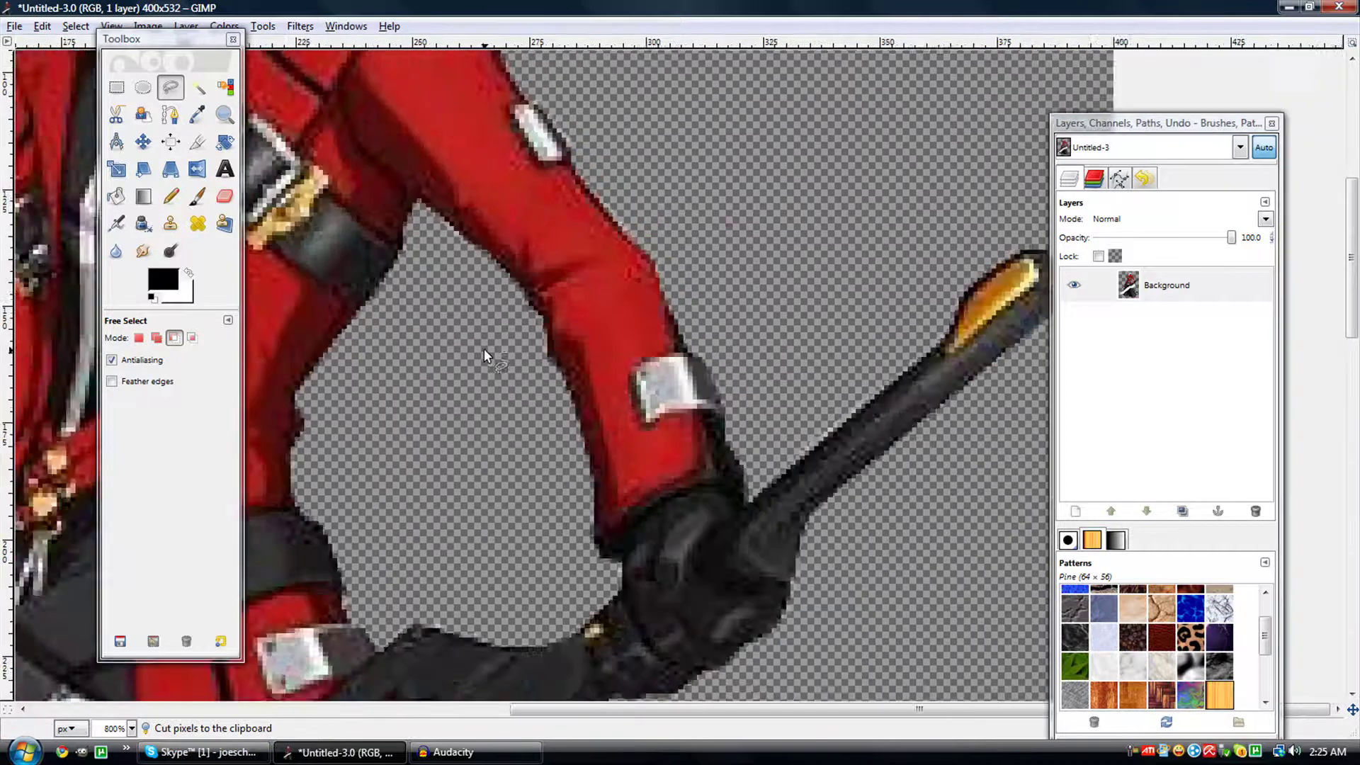
{"action": "scroll", "coordinate": [483, 349], "scroll_direction": "down", "scroll_amount": 2}
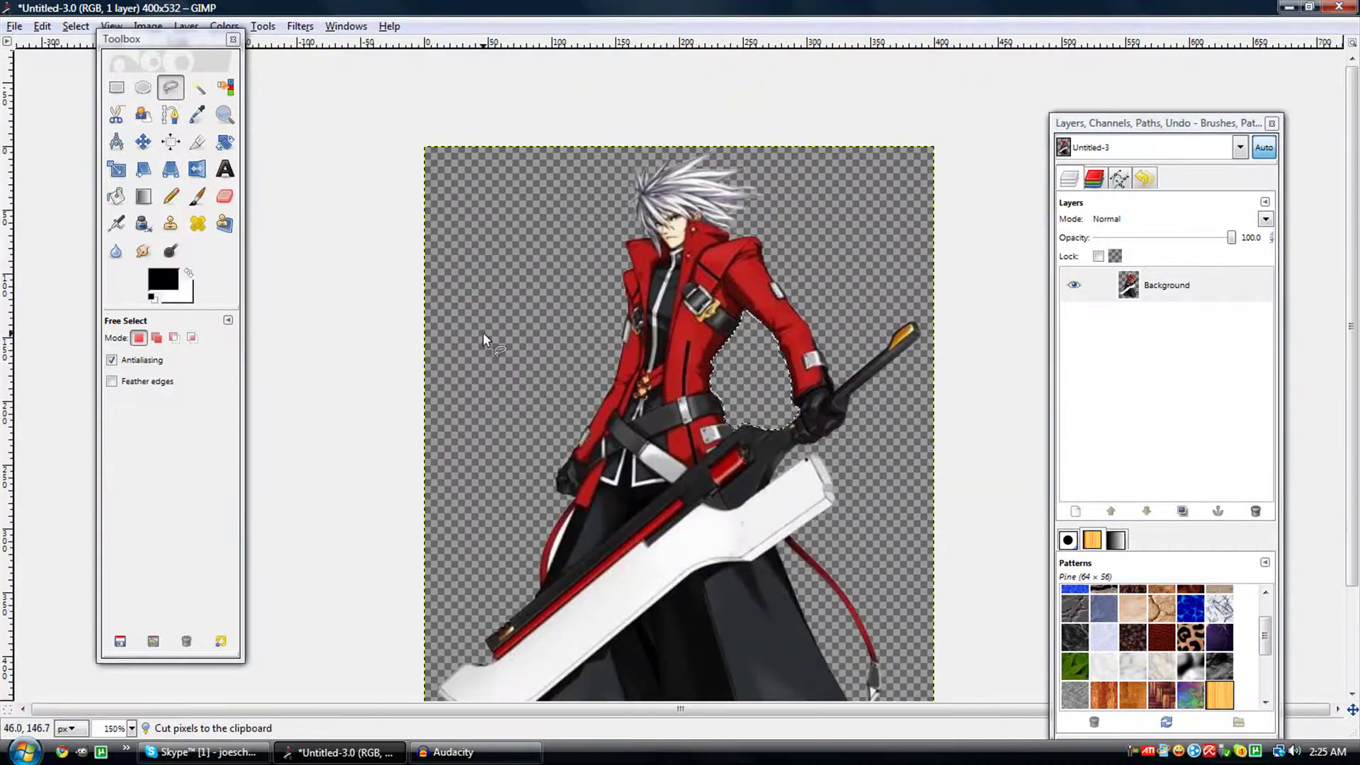
{"action": "left_click", "coordinate": [76, 27]}
{"action": "left_click", "coordinate": [92, 67]}
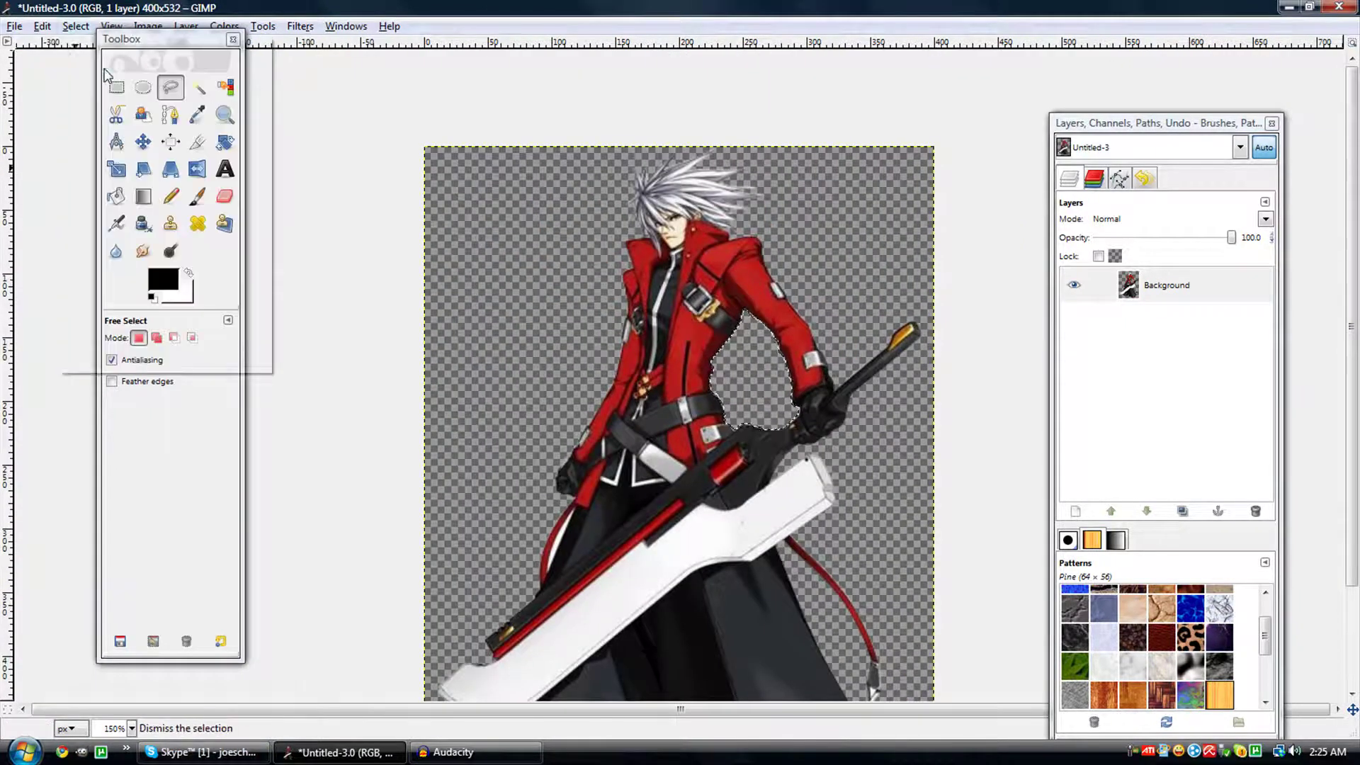
{"action": "scroll", "coordinate": [782, 398], "scroll_direction": "down", "scroll_amount": 1}
{"action": "scroll", "coordinate": [612, 498], "scroll_direction": "down", "scroll_amount": 1}
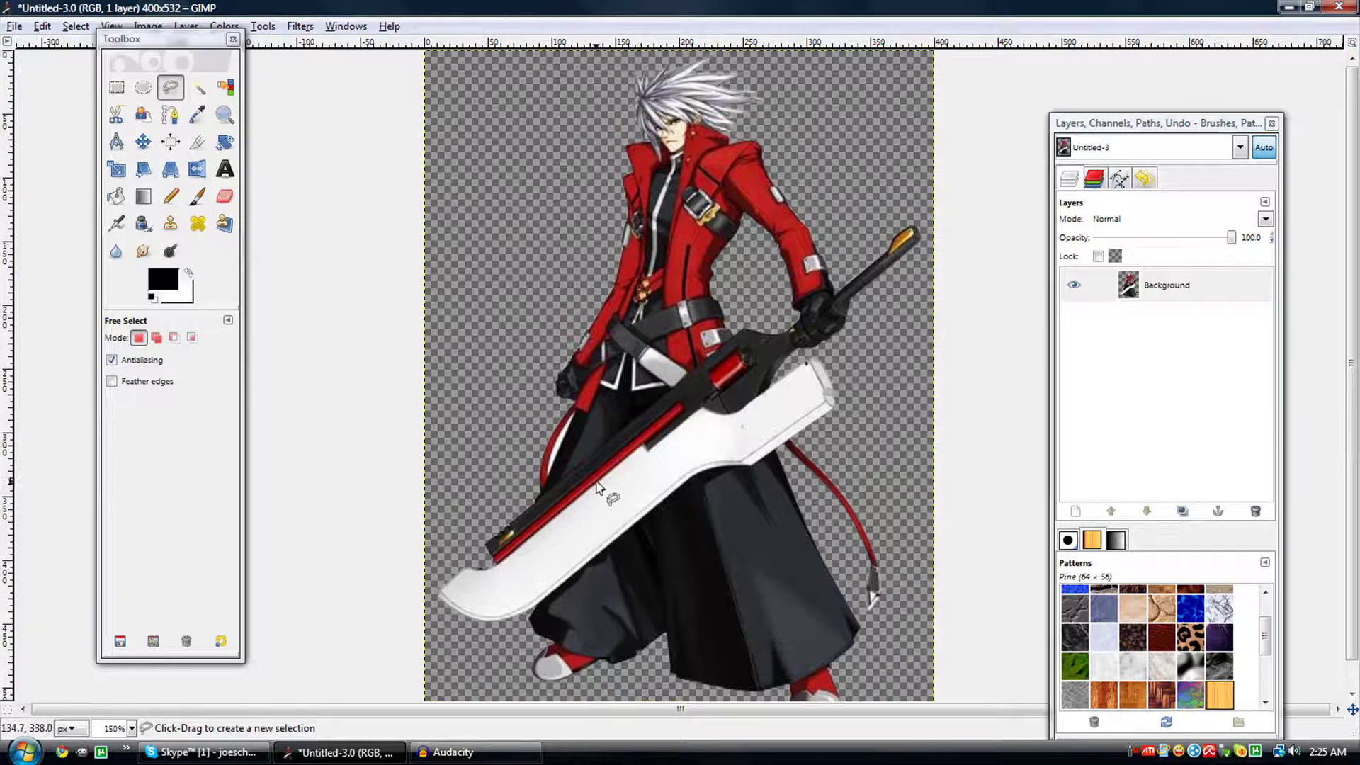
Save the image as "Some dude.png" in the SPRITES folder inside Pictures, accepting the offered PNG options.
{"action": "left_click_drag", "start_coordinate": [190, 47], "coordinate": [143, 98]}
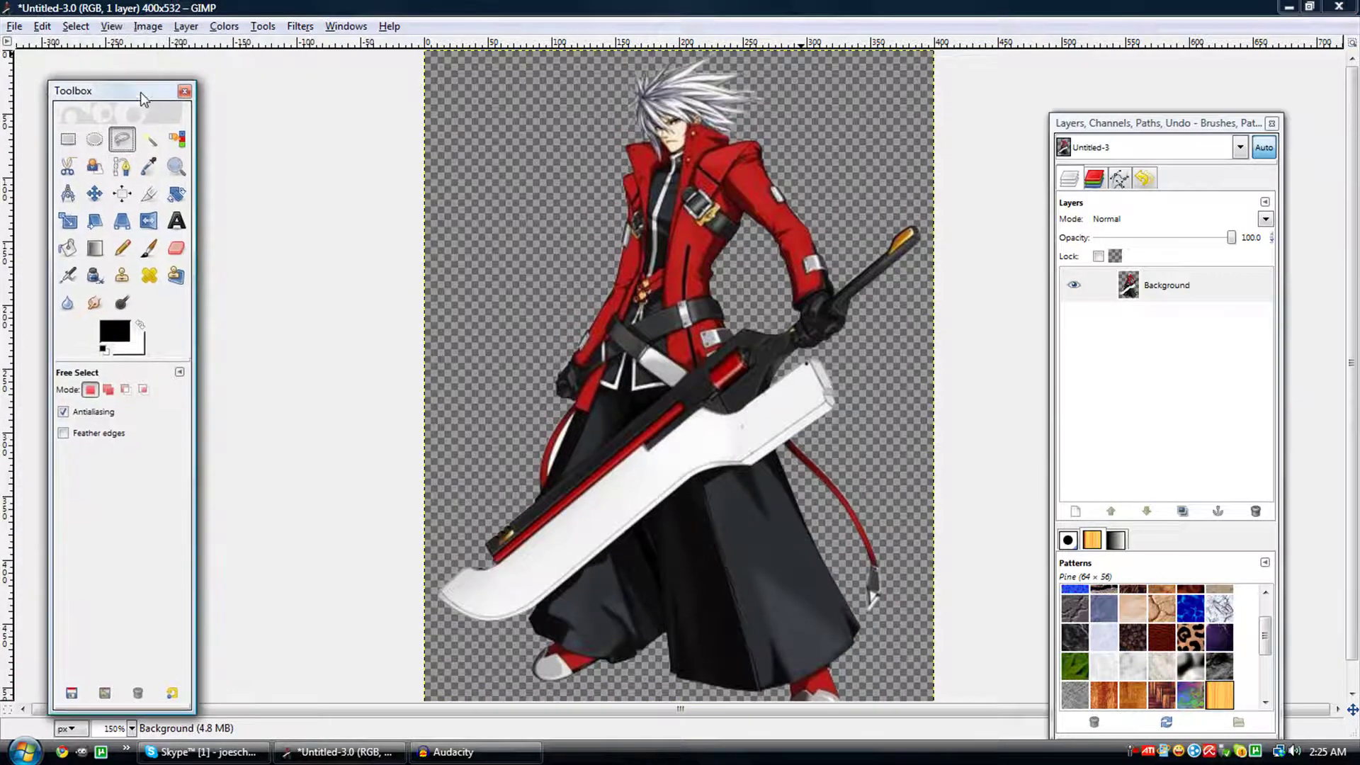
{"action": "left_click", "coordinate": [14, 27]}
{"action": "left_click", "coordinate": [43, 182]}
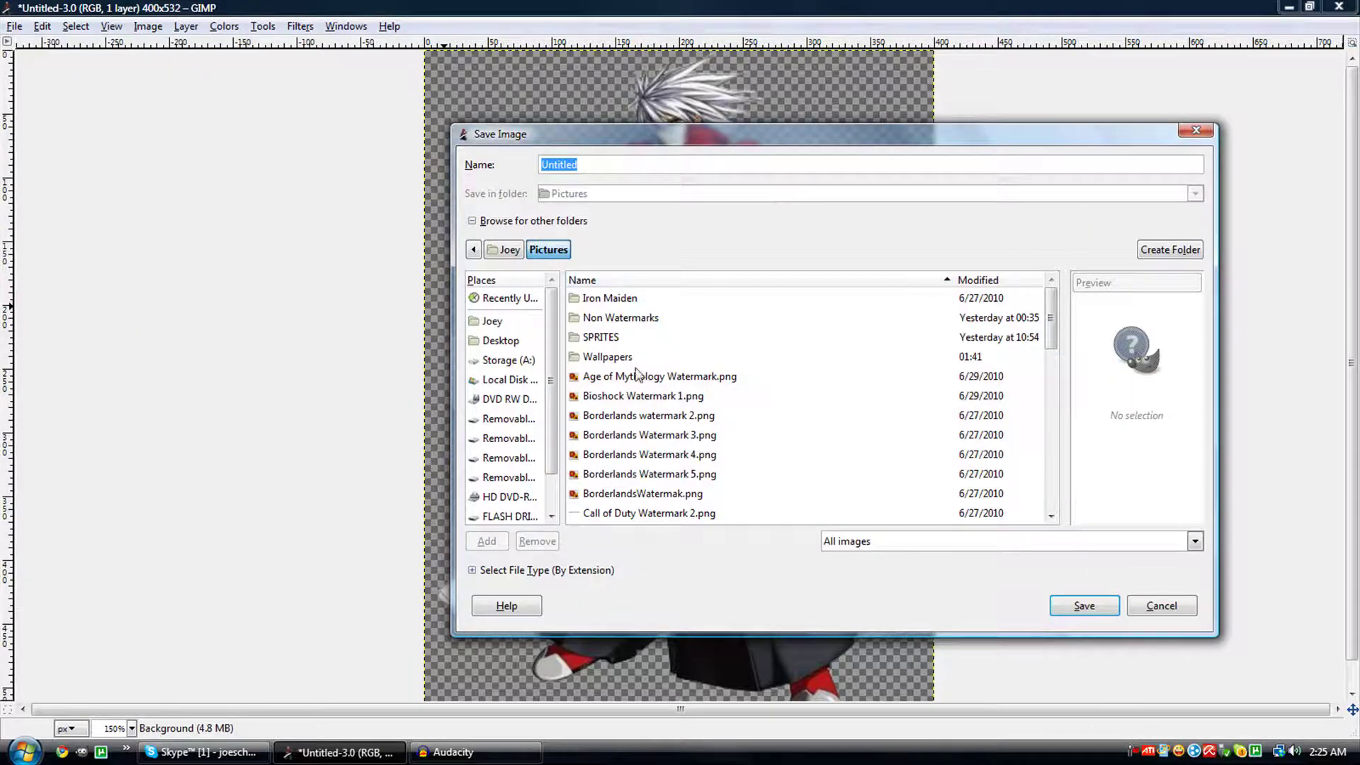
{"action": "double_click", "coordinate": [610, 338]}
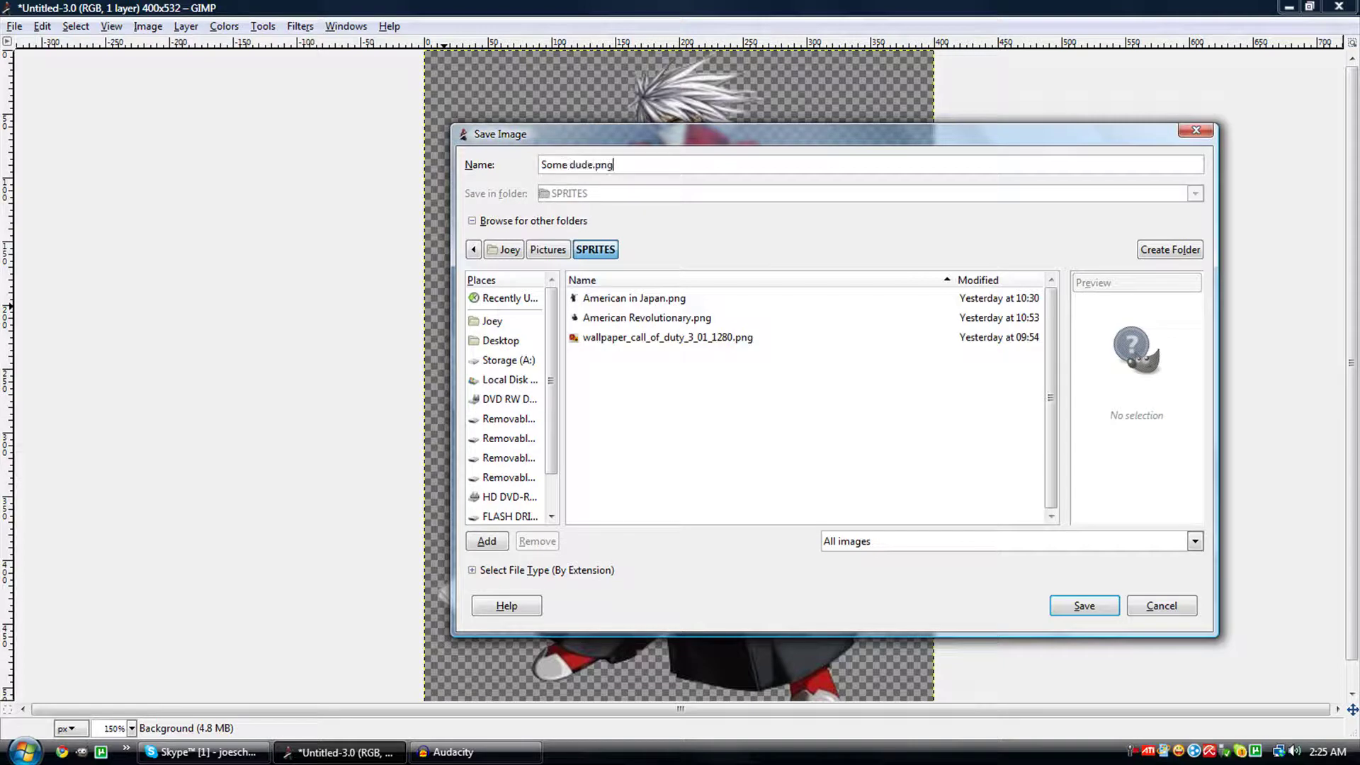
{"action": "key", "text": "Return"}
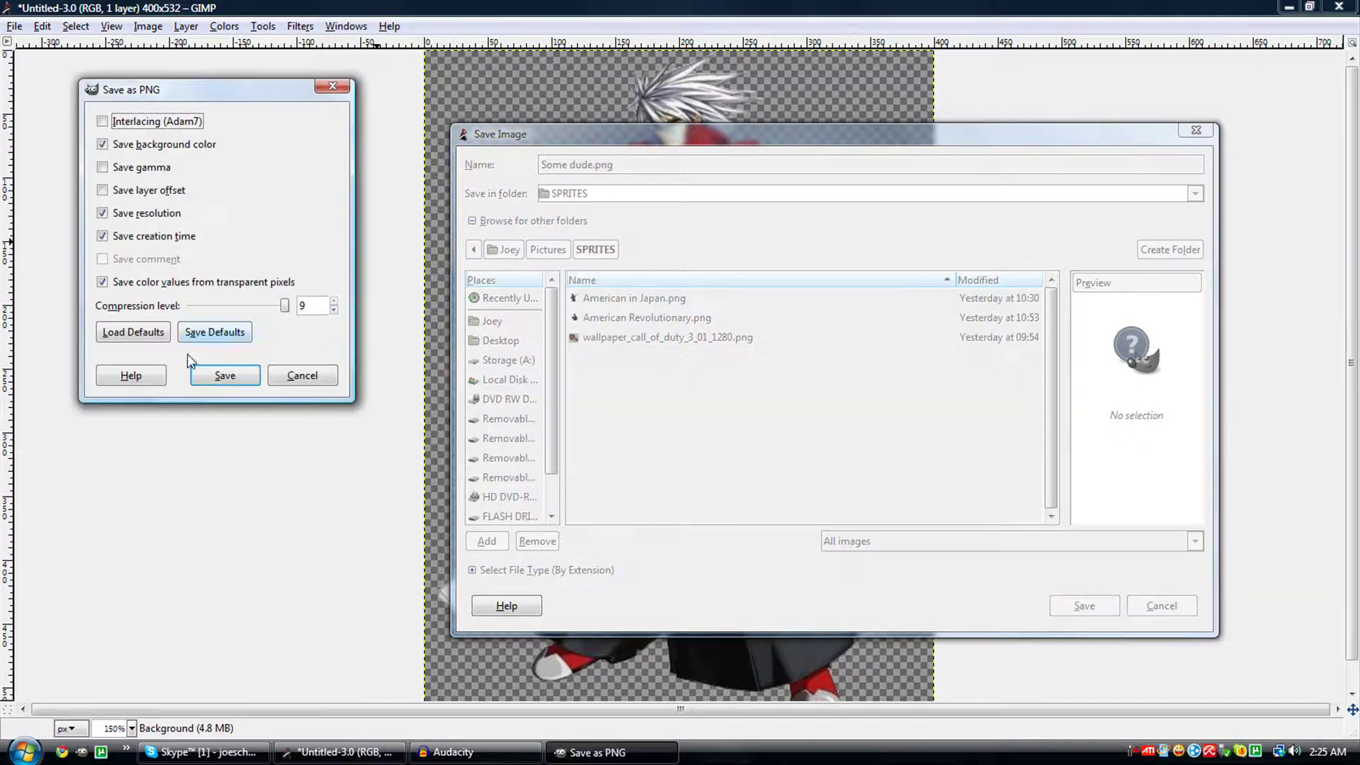
{"action": "left_click", "coordinate": [224, 376]}
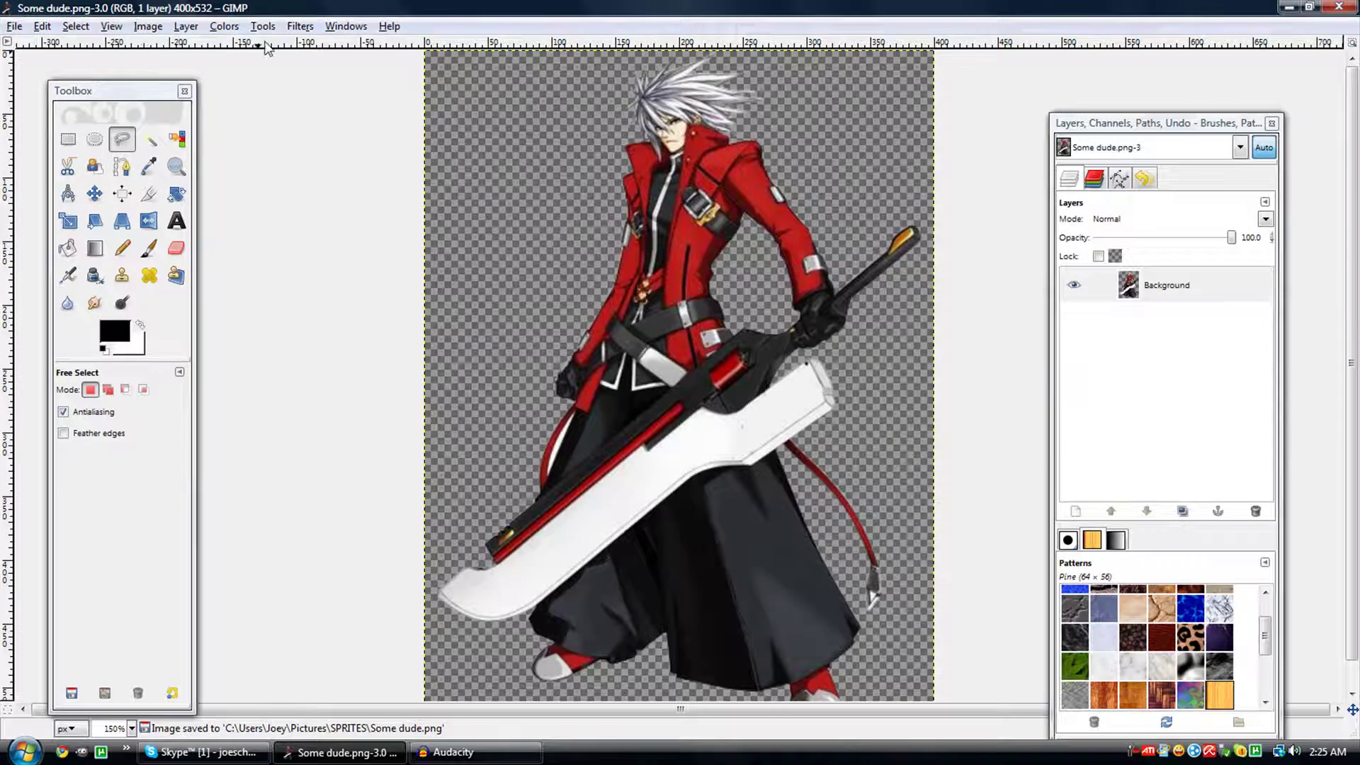
Select the character's shape from the Background layer's alpha and grow the selection by 4 pixels.
{"action": "left_click", "coordinate": [186, 26]}
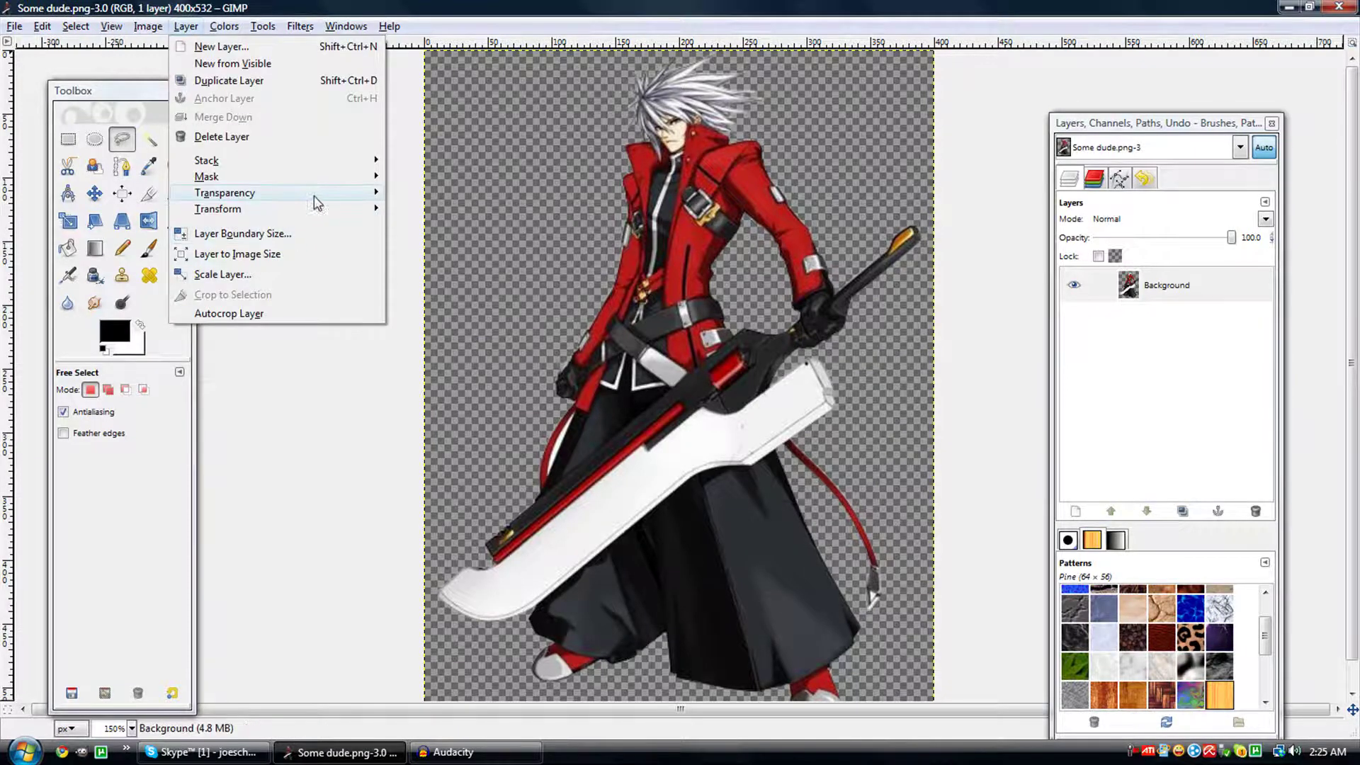
{"action": "mouse_move", "coordinate": [311, 197]}
{"action": "left_click", "coordinate": [446, 291]}
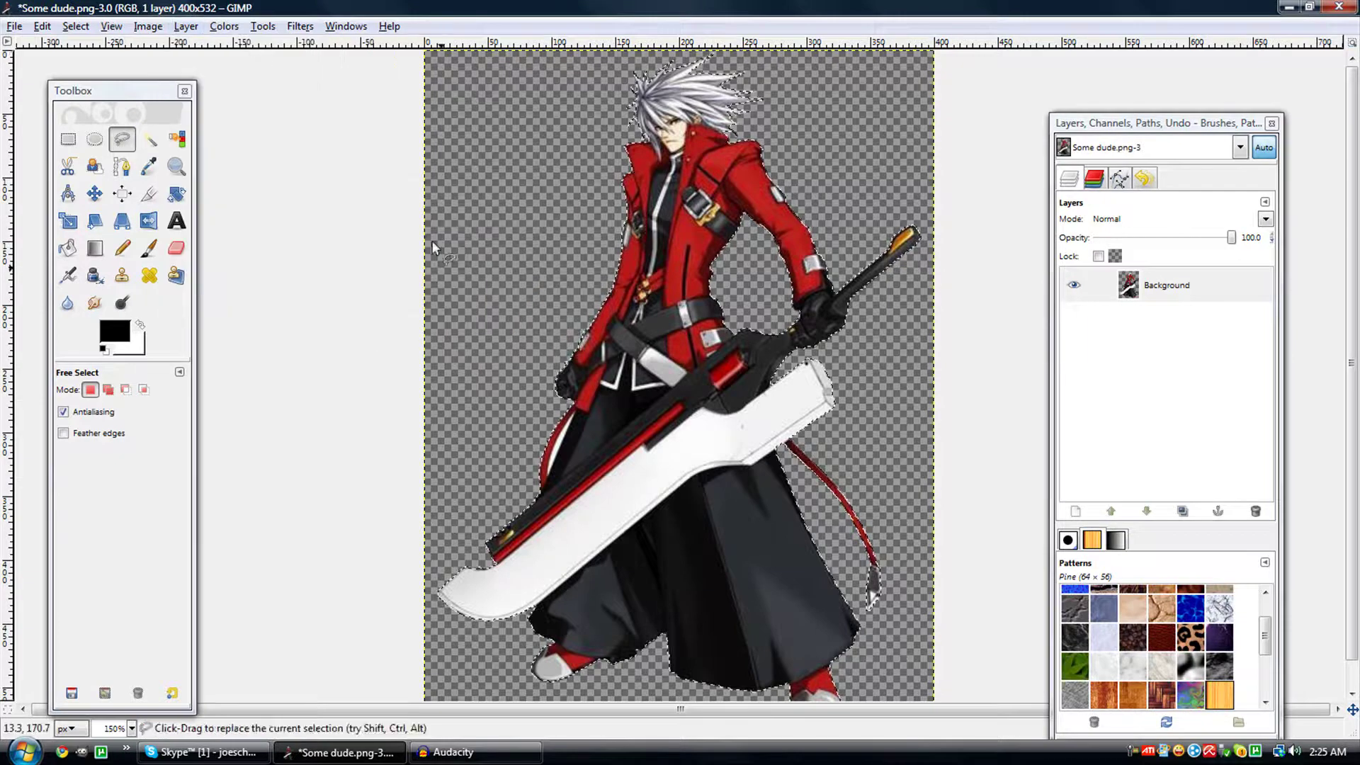
{"action": "left_click", "coordinate": [76, 26]}
{"action": "left_click", "coordinate": [99, 247]}
{"action": "left_click", "coordinate": [710, 382]}
{"action": "left_click", "coordinate": [710, 381]}
{"action": "left_click", "coordinate": [710, 382]}
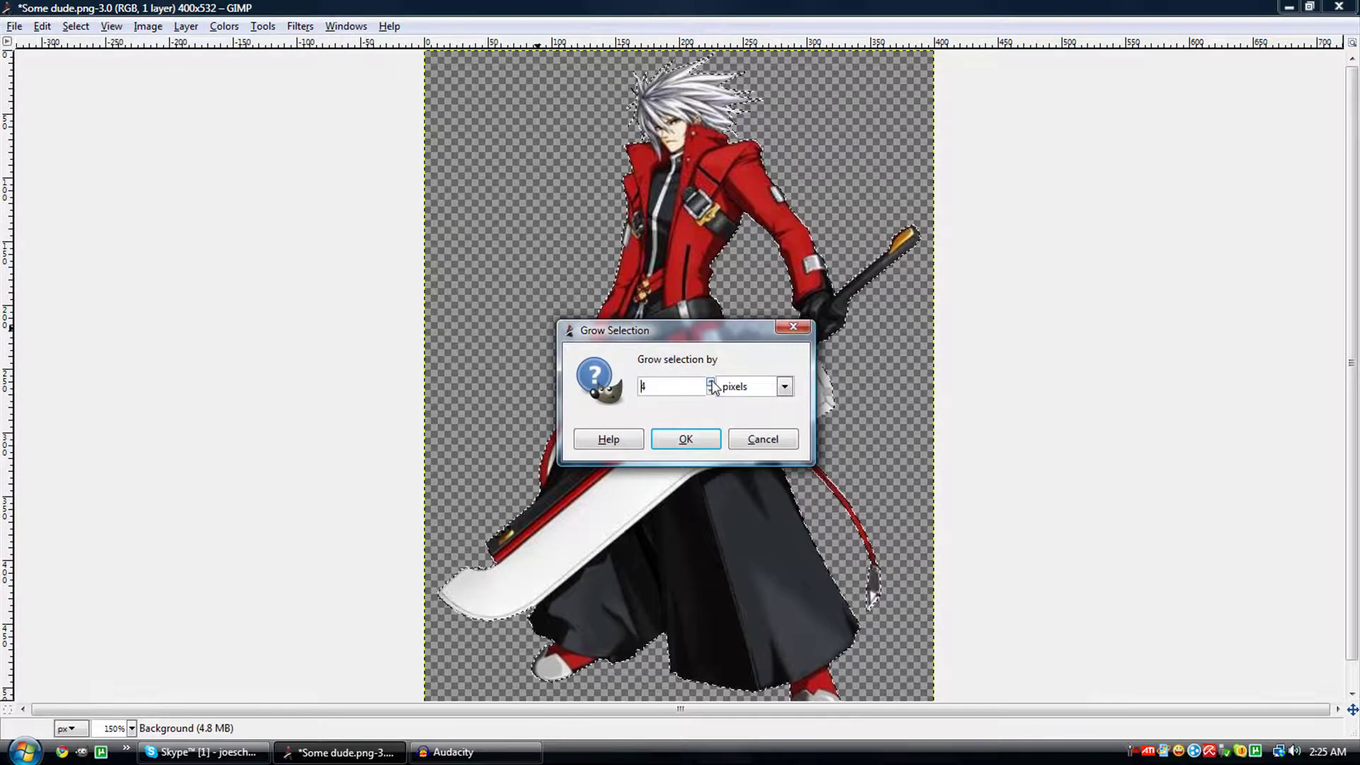
{"action": "left_click", "coordinate": [686, 439]}
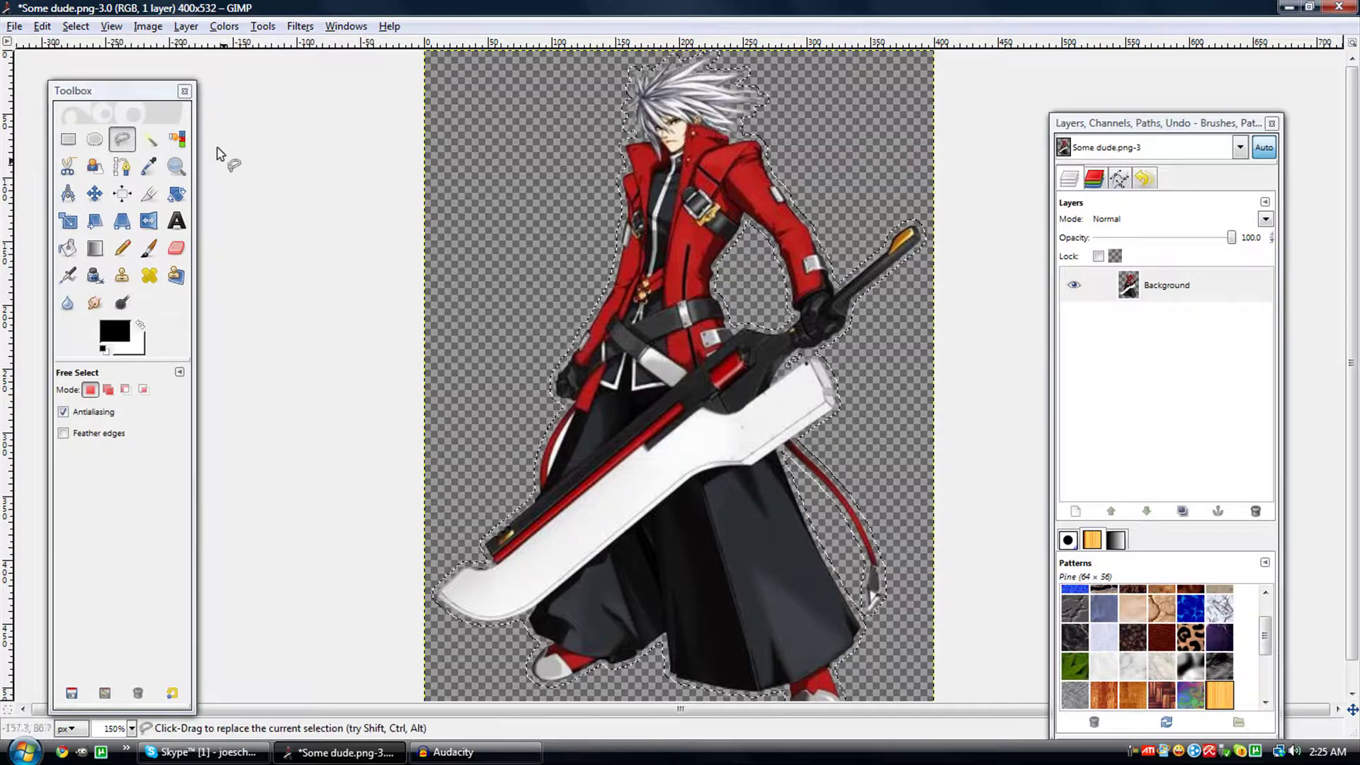
Add a new 400 × 532 px layer filled with transparency and try to move it beneath the Background layer.
{"action": "left_click", "coordinate": [186, 26]}
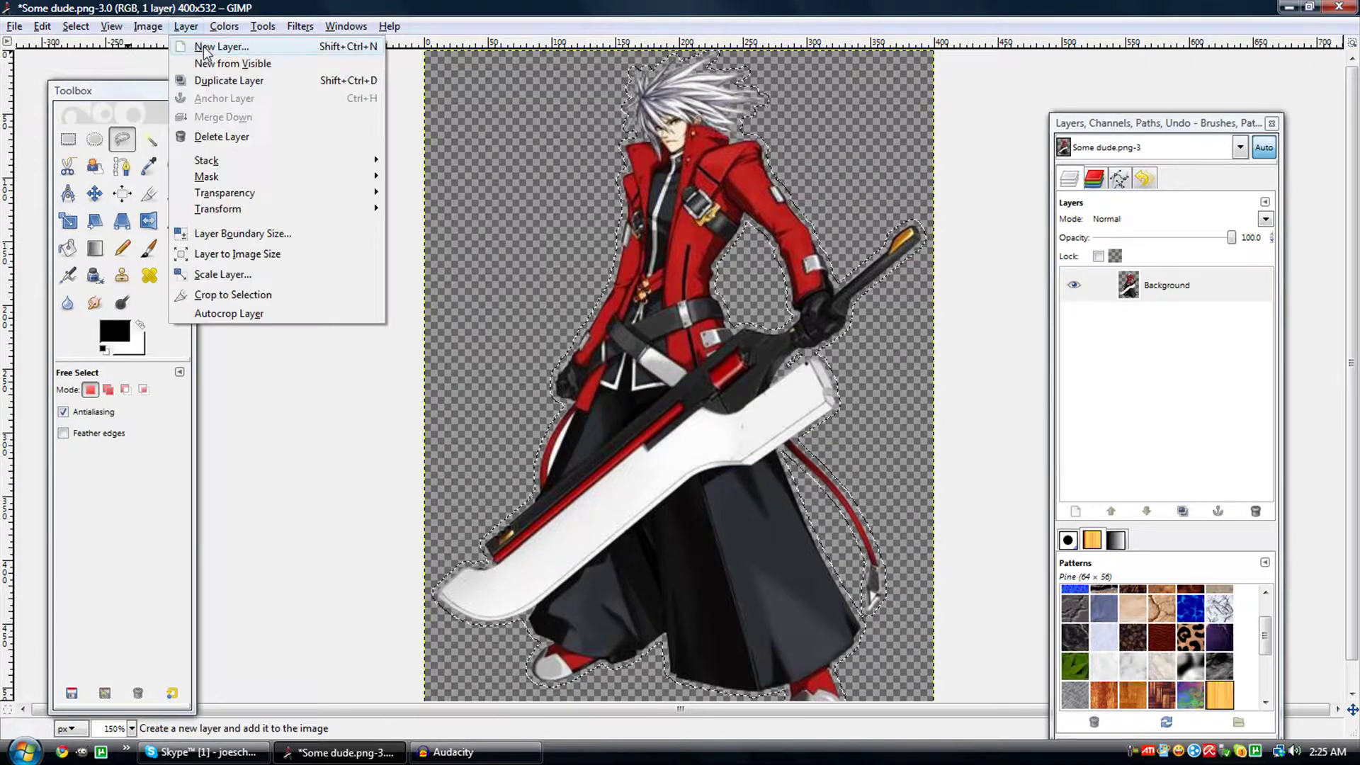
{"action": "left_click", "coordinate": [212, 46]}
{"action": "left_click", "coordinate": [252, 383]}
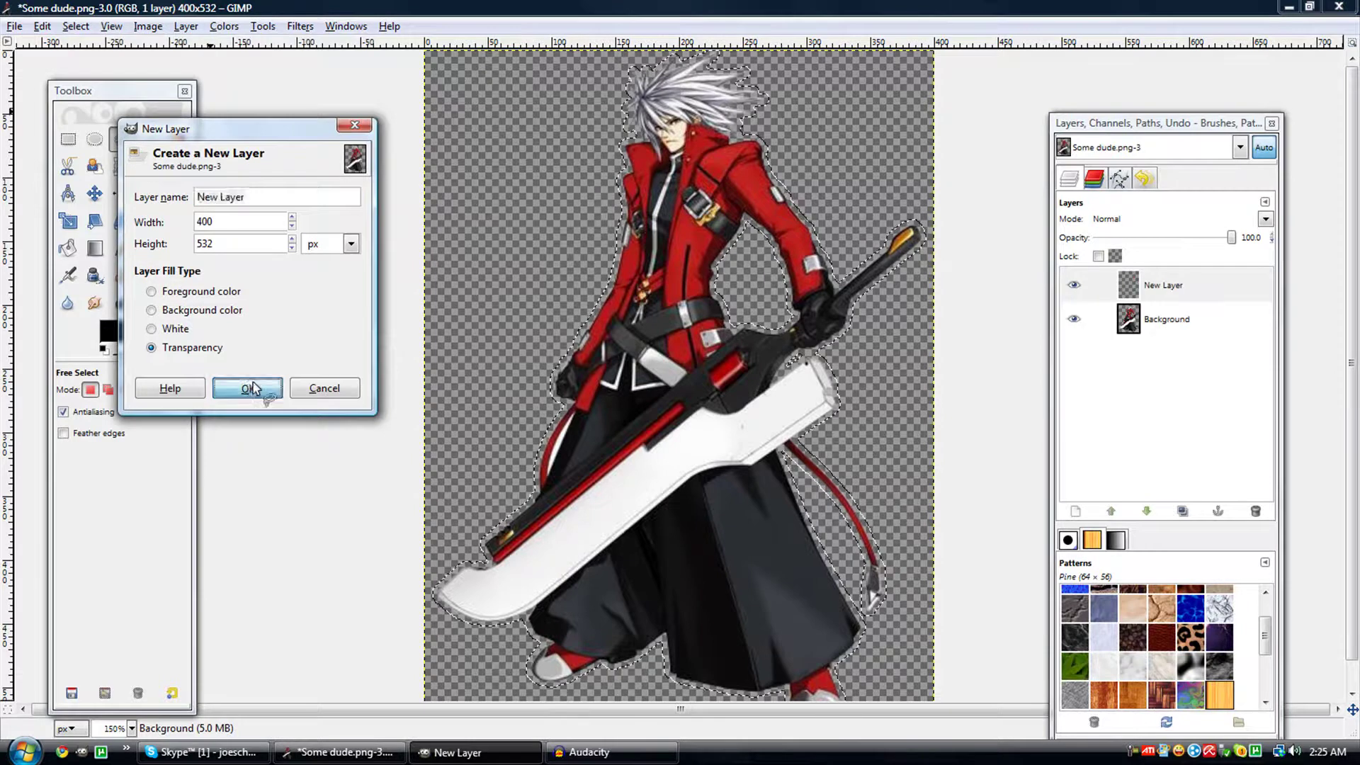
{"action": "left_click_drag", "start_coordinate": [1145, 287], "coordinate": [1118, 344]}
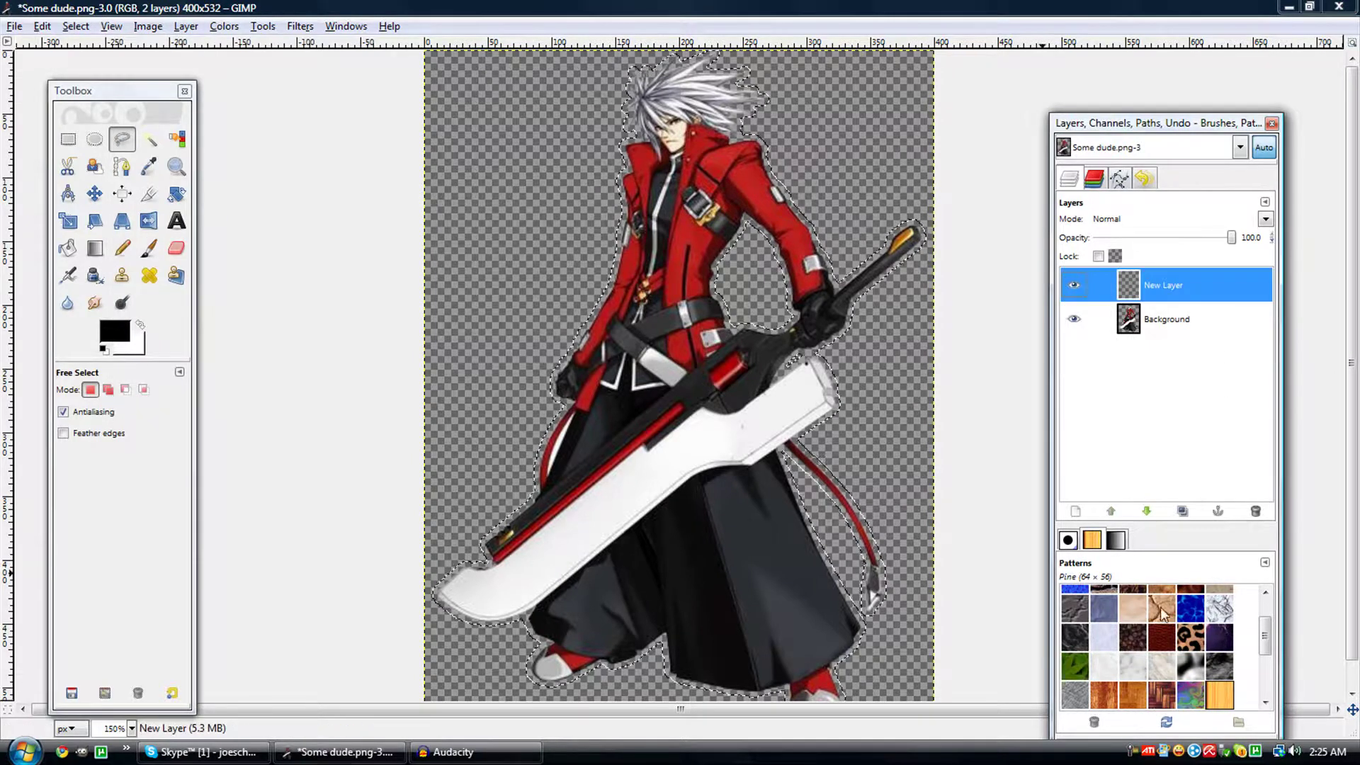
Fill the grown selection on the new layer with the Electric Blue pattern and try to move that layer beneath Background.
{"action": "left_click_drag", "start_coordinate": [1272, 648], "coordinate": [1287, 624]}
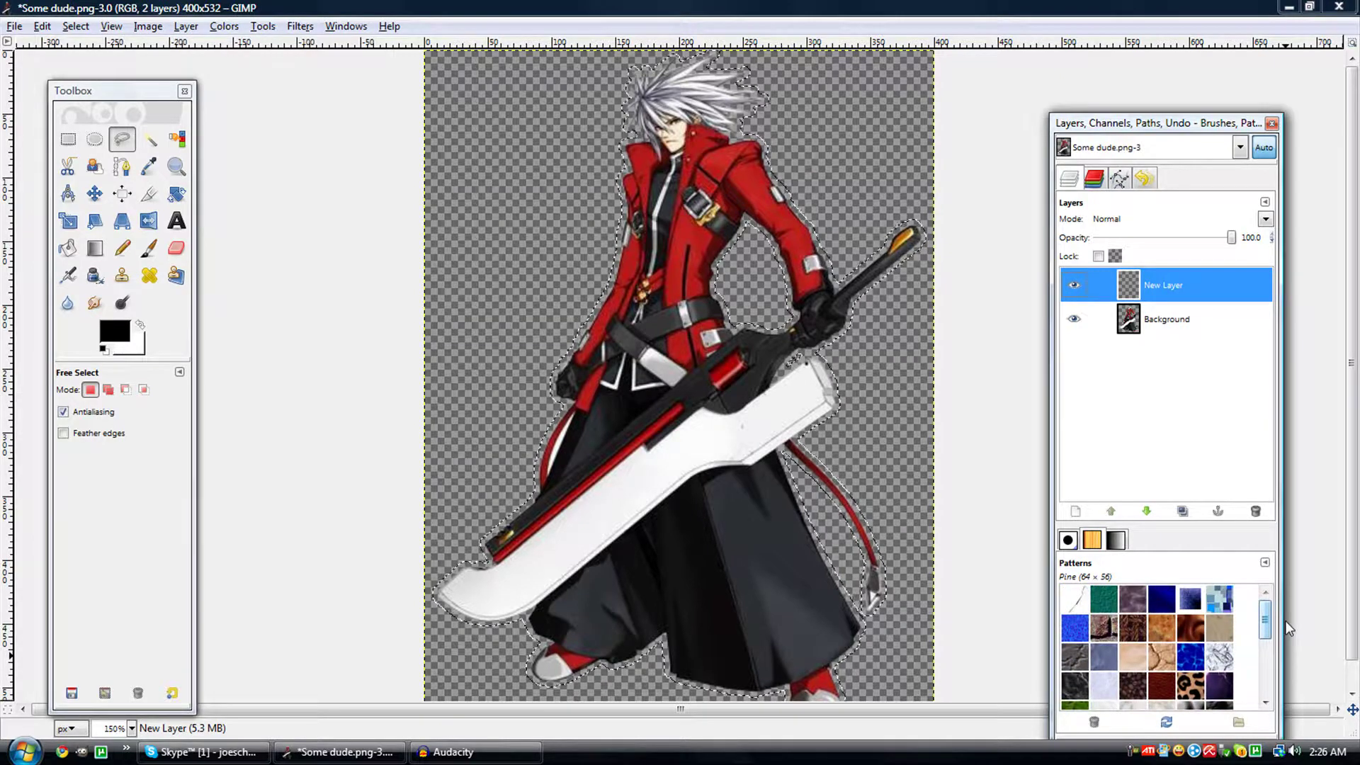
{"action": "left_click", "coordinate": [1191, 659]}
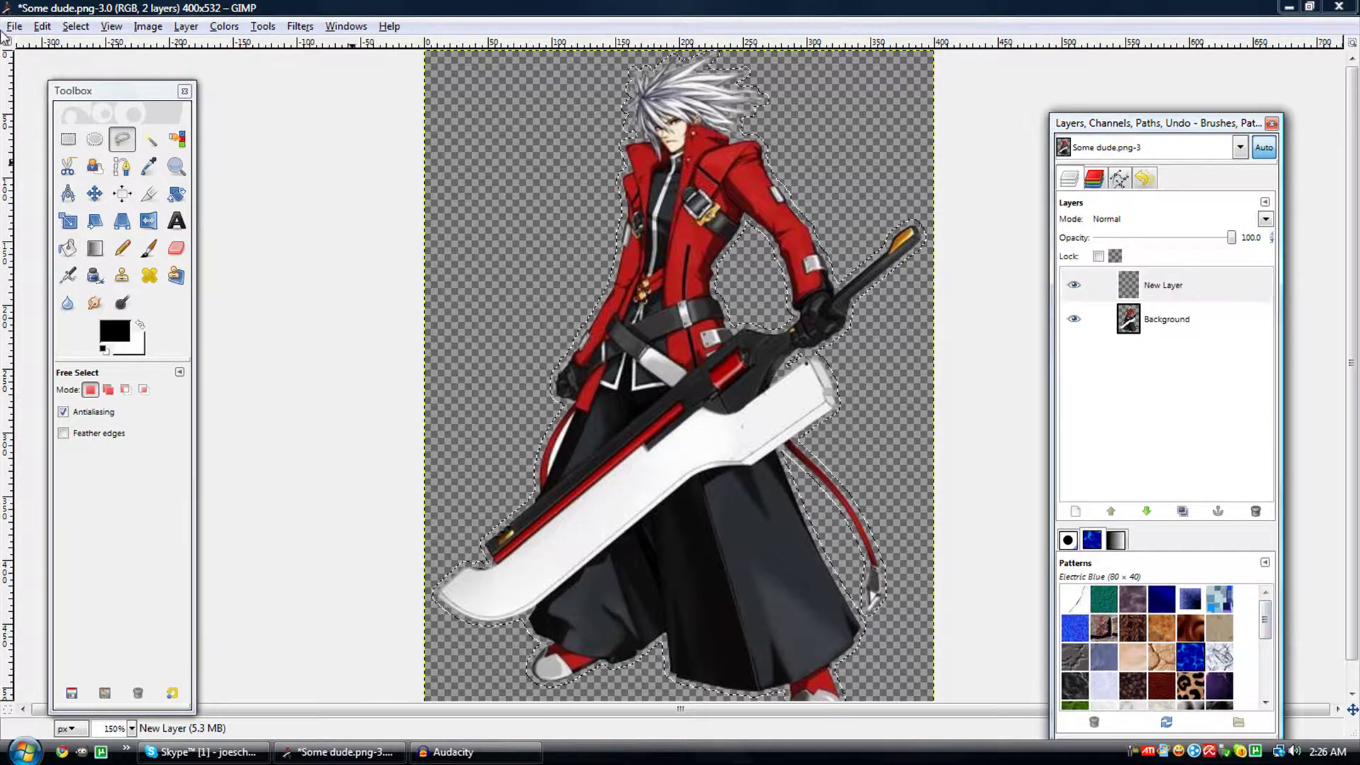
{"action": "left_click", "coordinate": [43, 26]}
{"action": "left_click", "coordinate": [86, 305]}
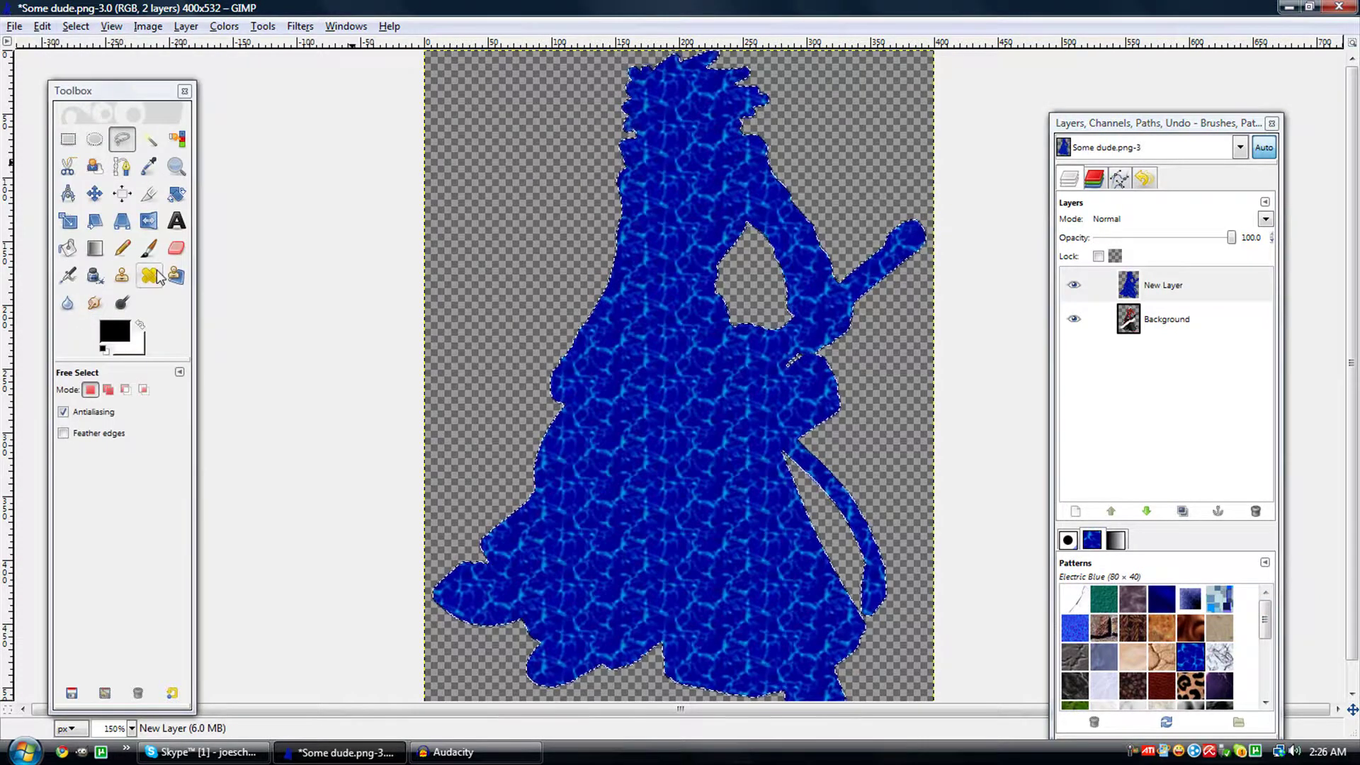
{"action": "left_click_drag", "start_coordinate": [1168, 285], "coordinate": [1135, 339]}
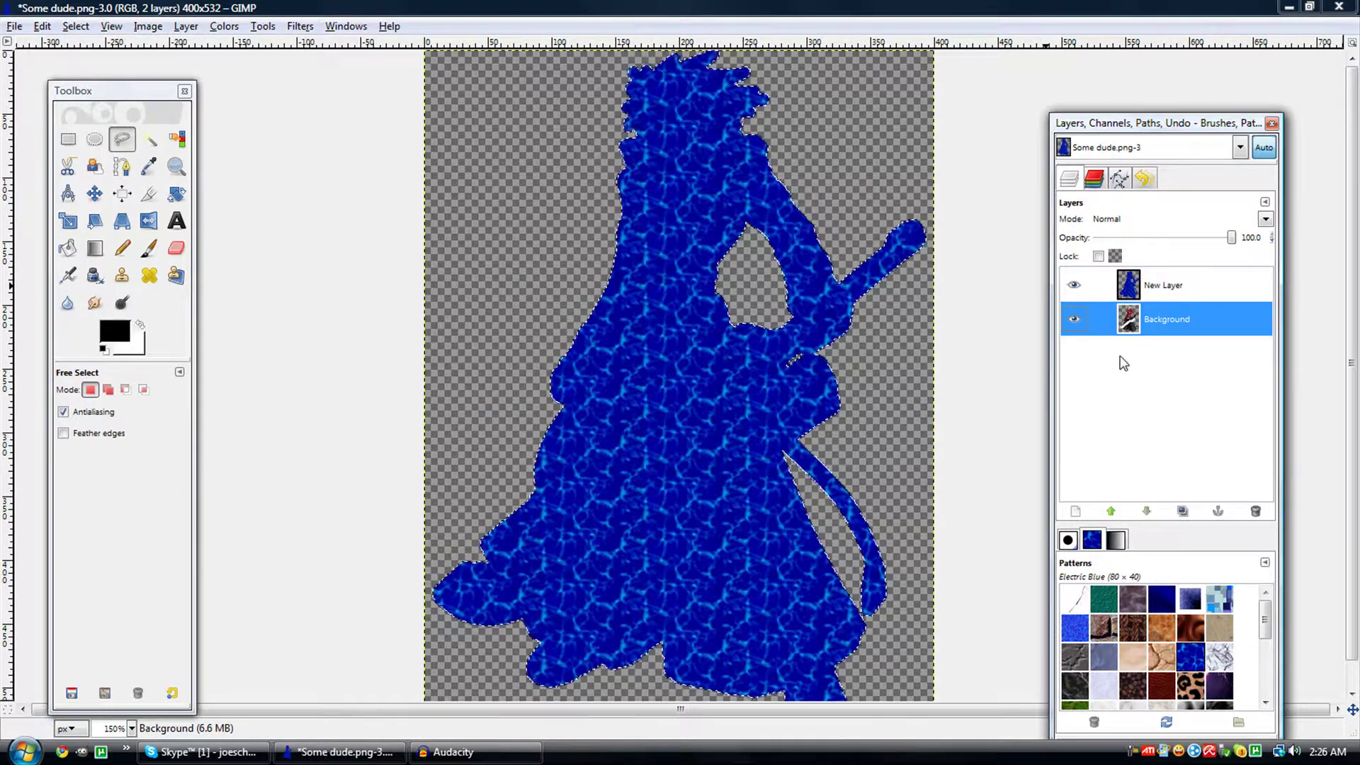
Undo the pattern fill and the added layer, and clear the selection around the character.
{"action": "key", "text": "ctrl+z"}
{"action": "left_click_drag", "start_coordinate": [1129, 320], "coordinate": [1179, 339]}
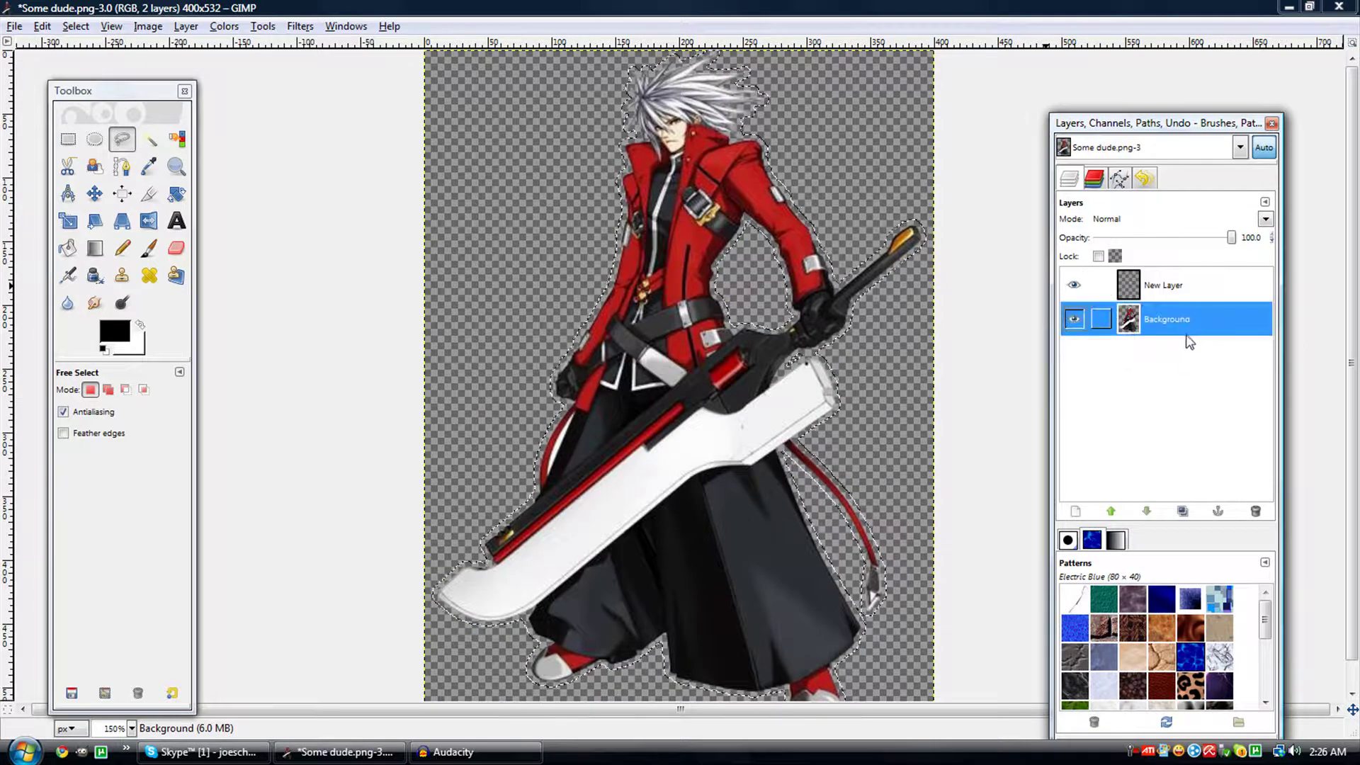
{"action": "key", "text": "ctrl+z"}
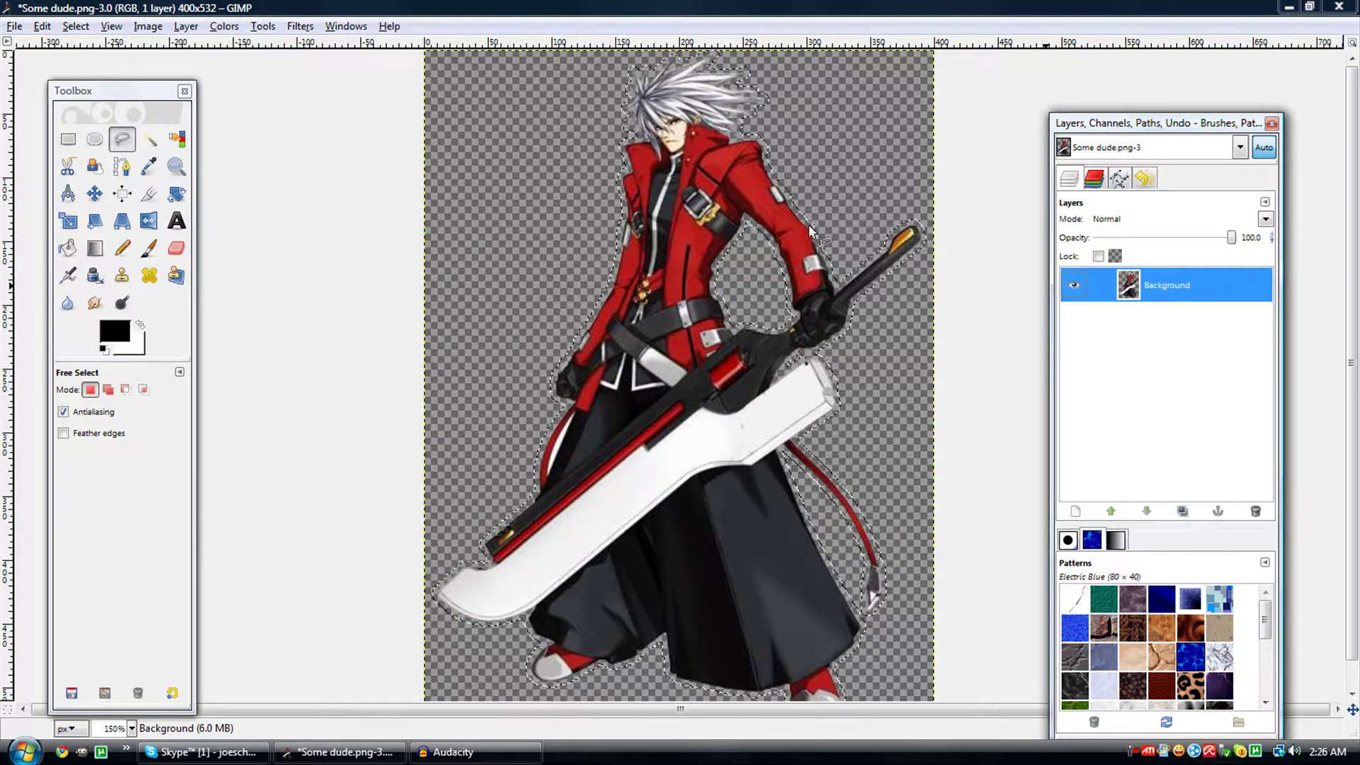
{"action": "left_click", "coordinate": [90, 28]}
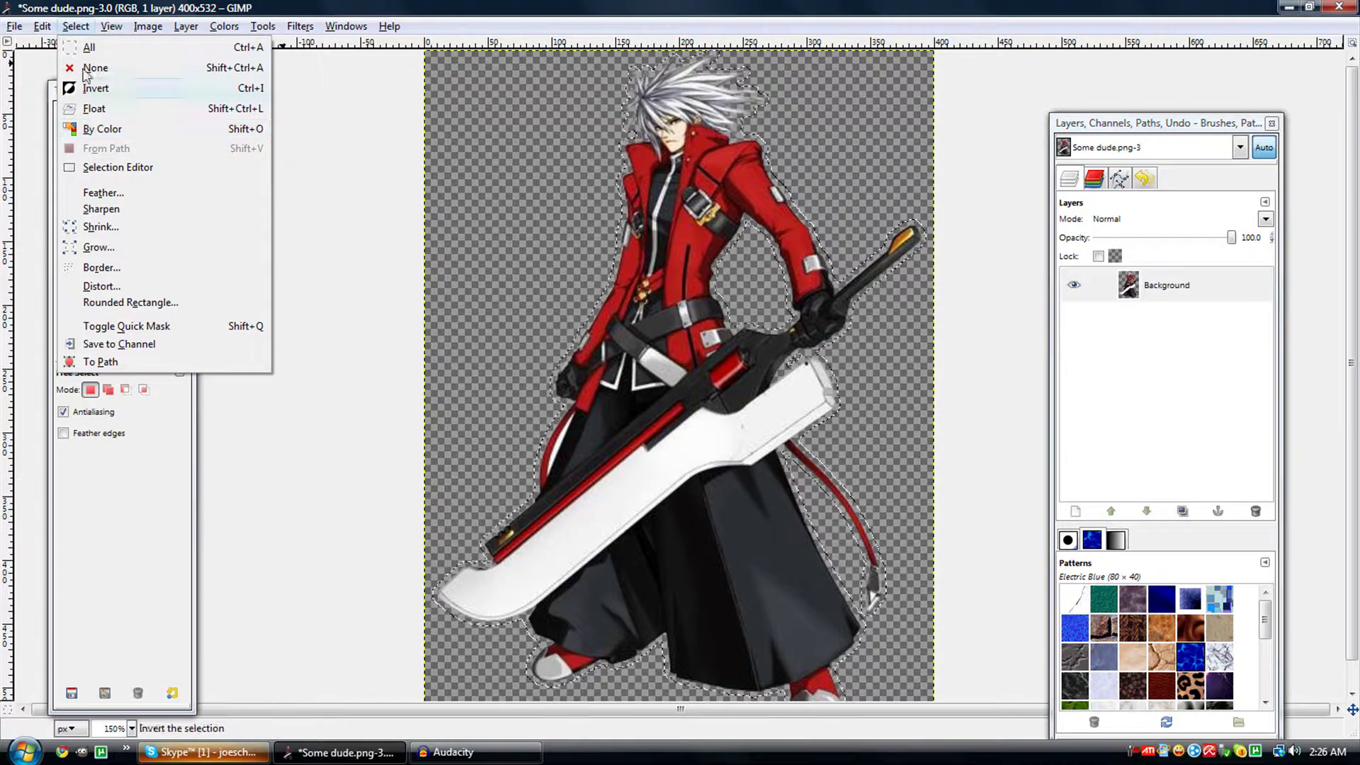
{"action": "left_click", "coordinate": [90, 68]}
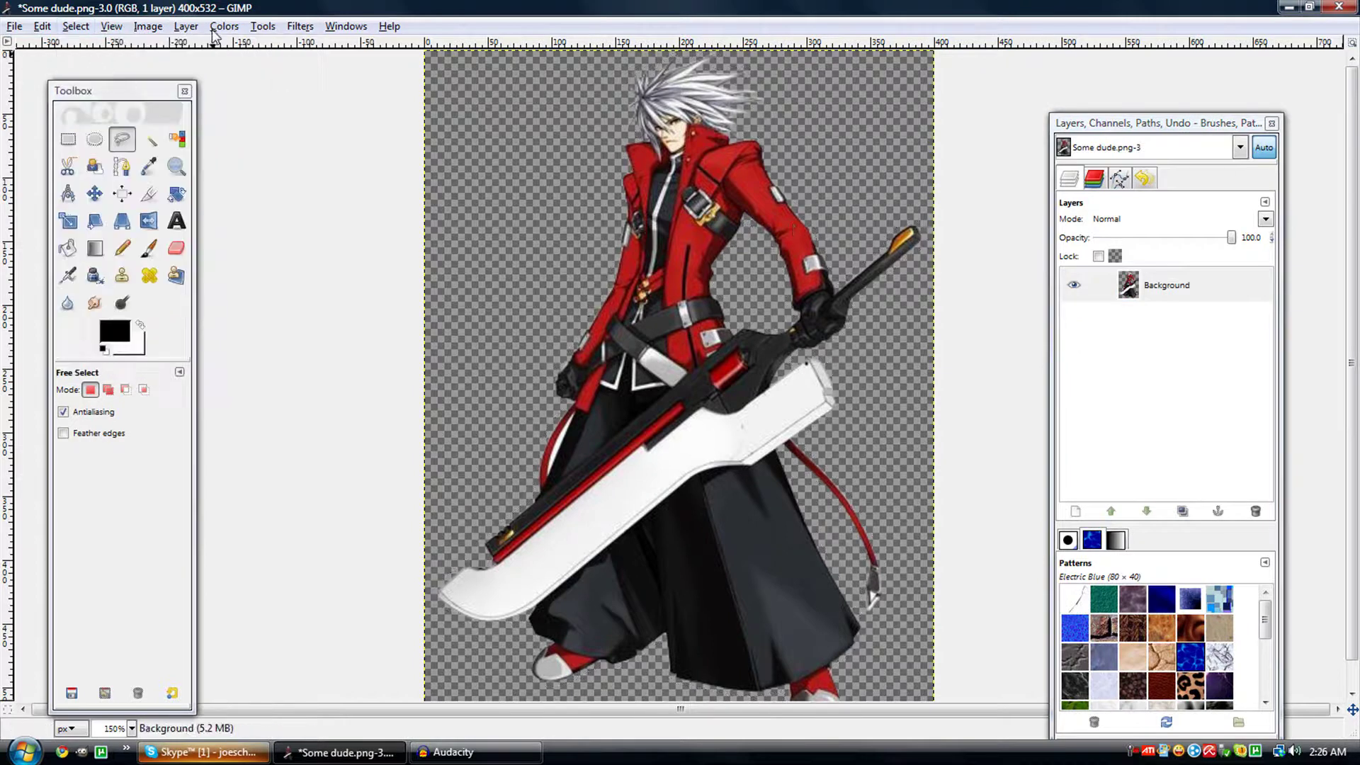
Select the character's shape from the Background layer's alpha and cut it to the clipboard.
{"action": "left_click", "coordinate": [186, 27]}
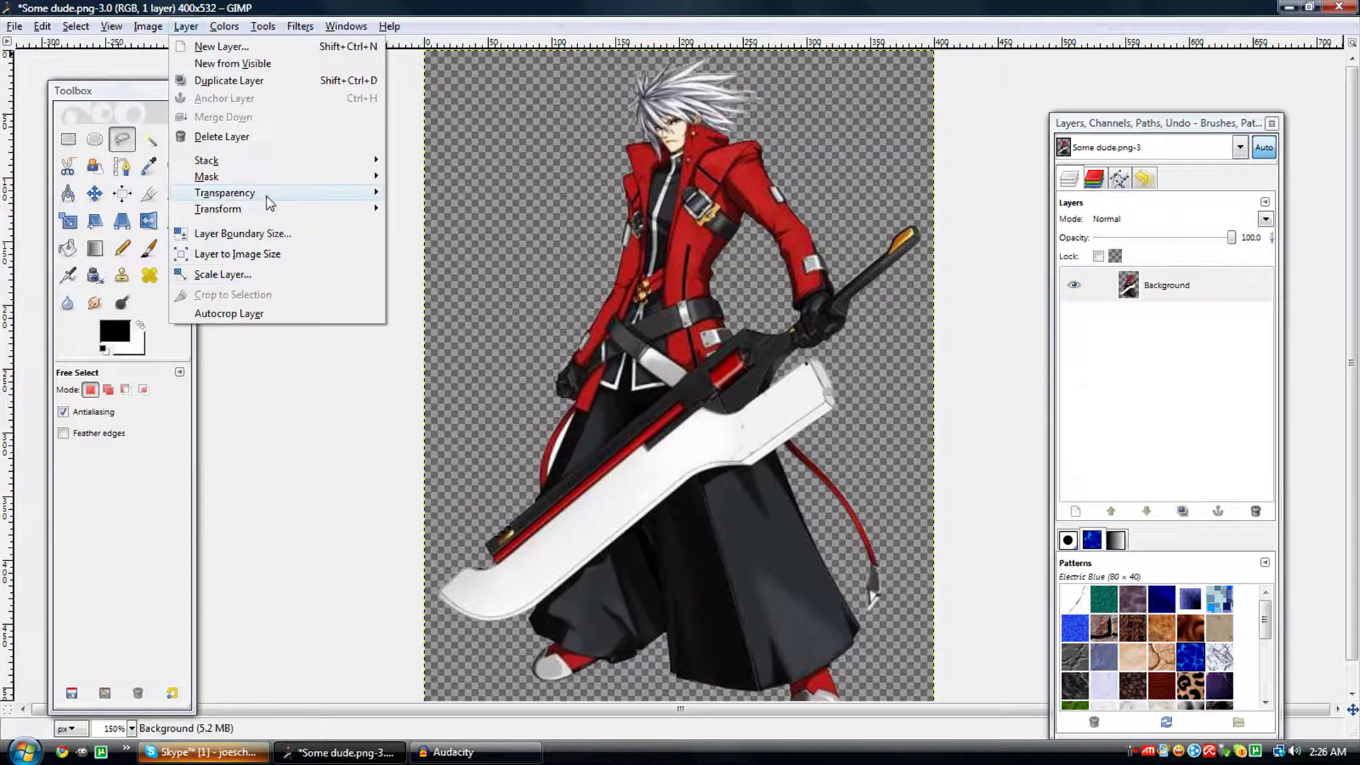
{"action": "mouse_move", "coordinate": [271, 201]}
{"action": "left_click", "coordinate": [447, 284]}
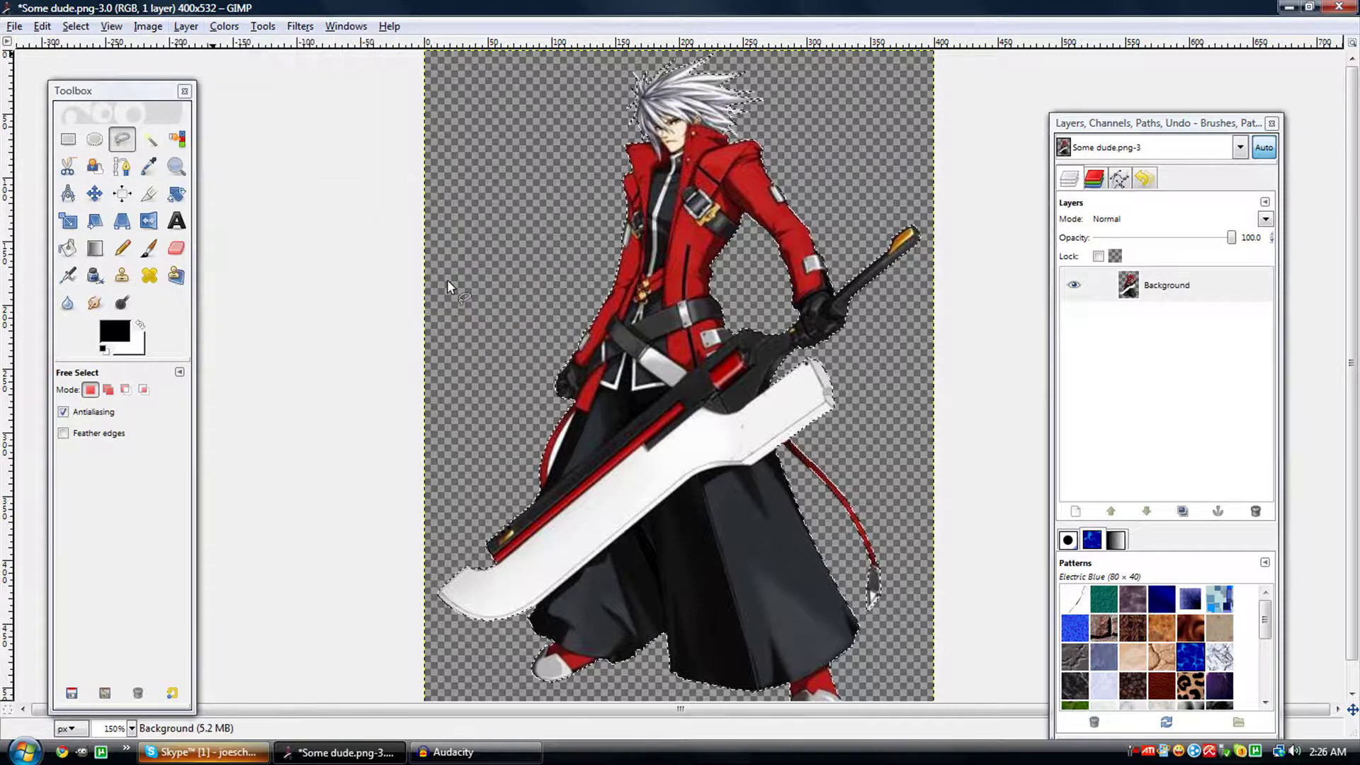
{"action": "key", "text": "ctrl+x"}
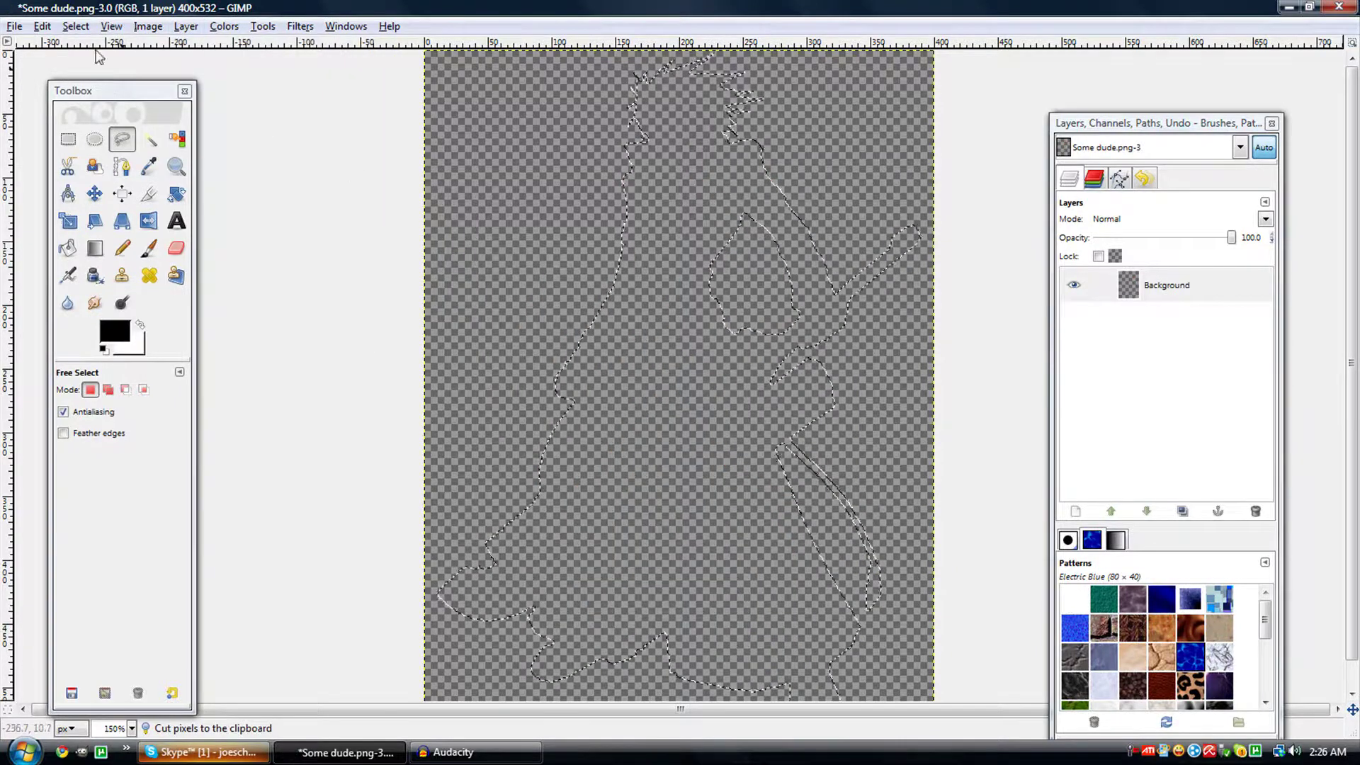
Clear the selection and add a new 400 × 532 px layer filled with transparency above the Background layer.
{"action": "left_click", "coordinate": [76, 27]}
{"action": "left_click", "coordinate": [93, 67]}
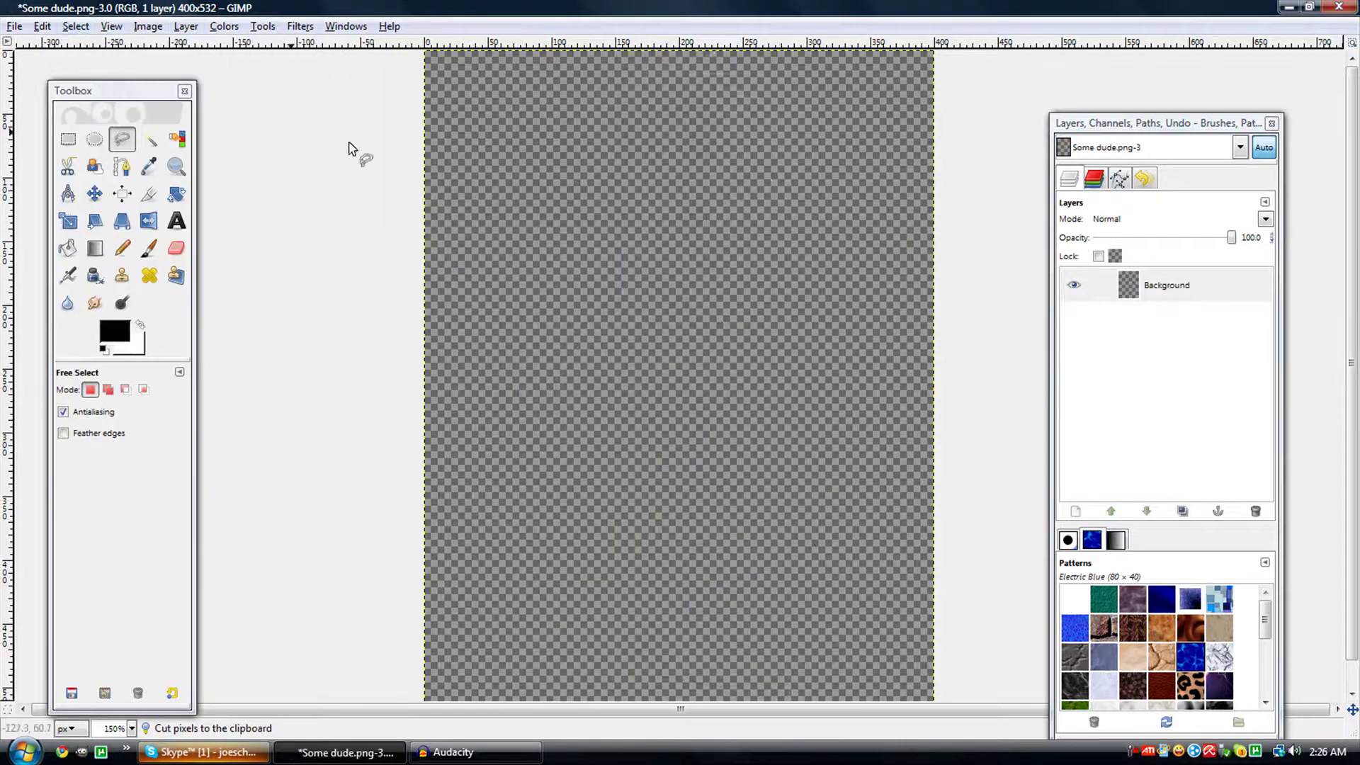
{"action": "left_click", "coordinate": [186, 26]}
{"action": "left_click", "coordinate": [209, 45]}
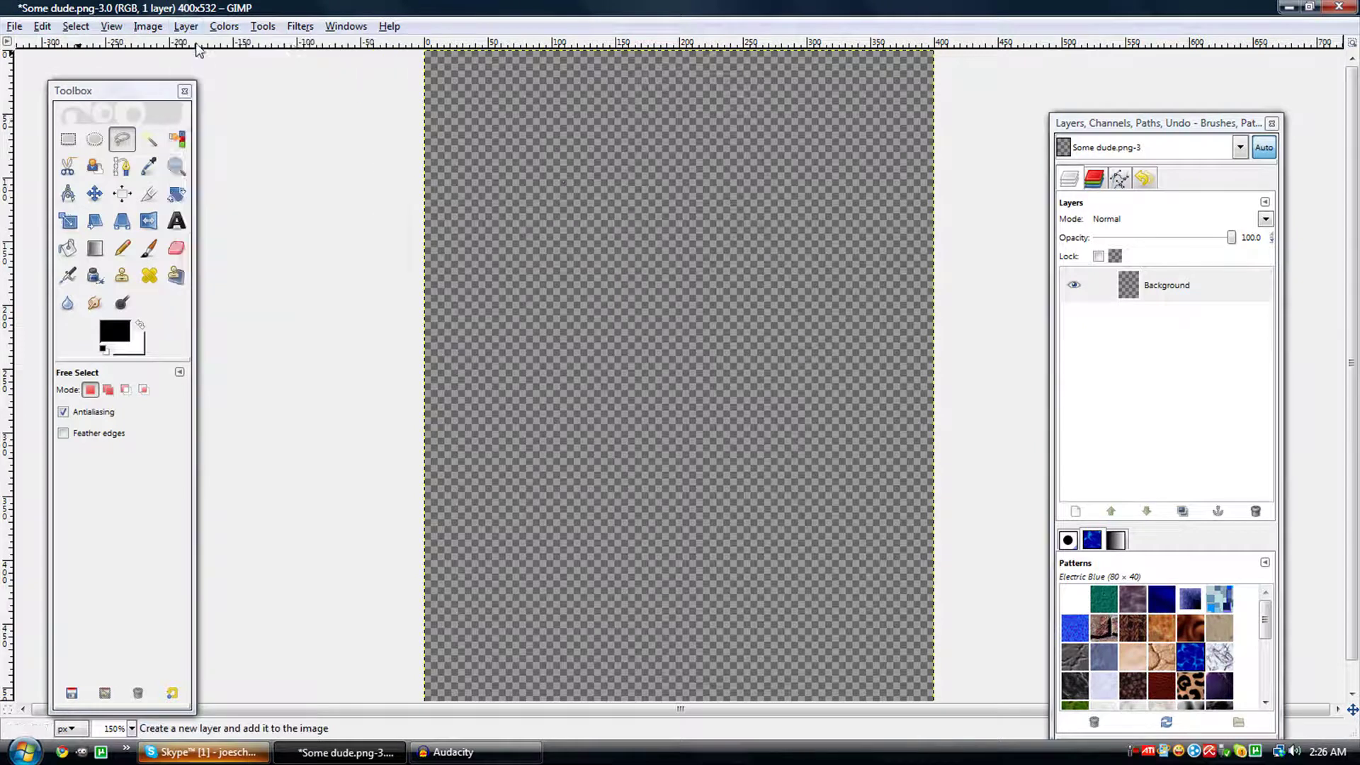
{"action": "left_click", "coordinate": [266, 408]}
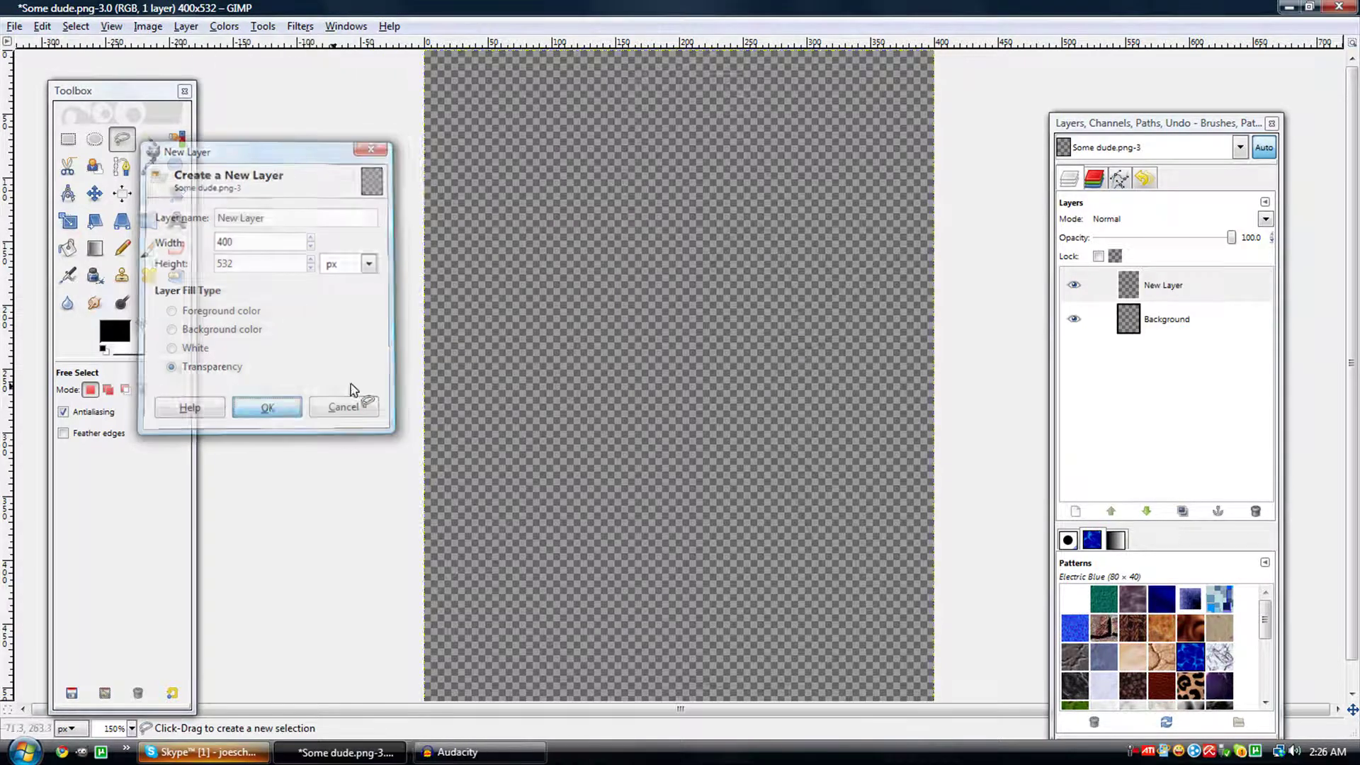
Paste the cut character onto the new transparent layer and anchor it there.
{"action": "key", "text": "ctrl+v"}
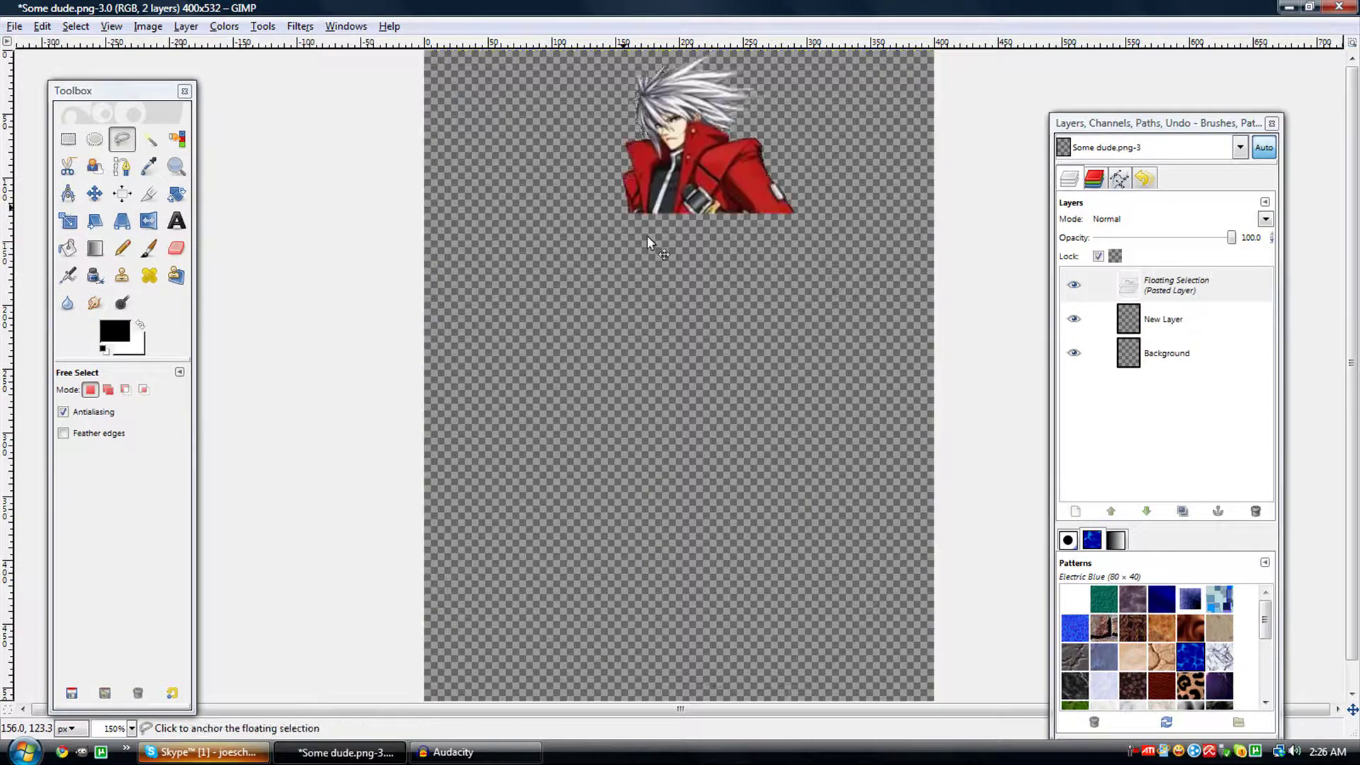
{"action": "left_click", "coordinate": [541, 229]}
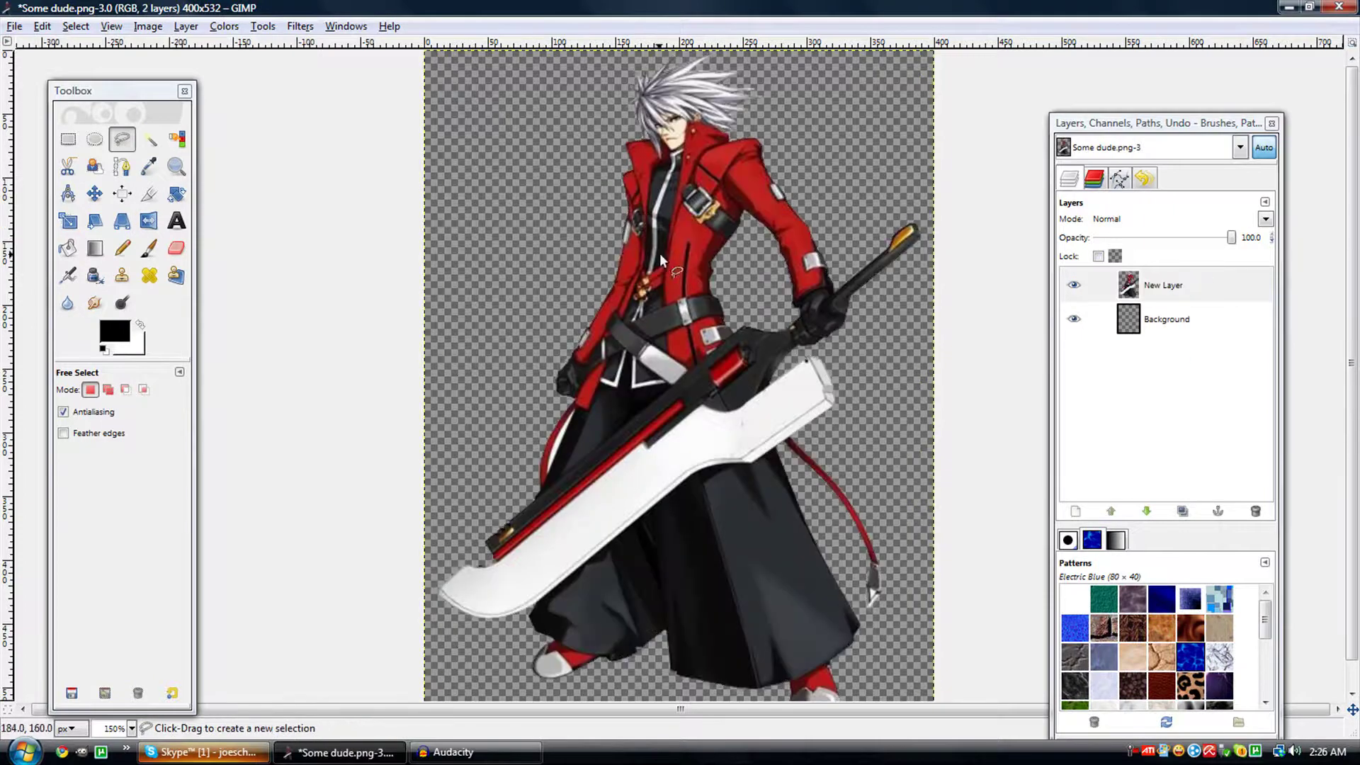
{"action": "left_click", "coordinate": [185, 26]}
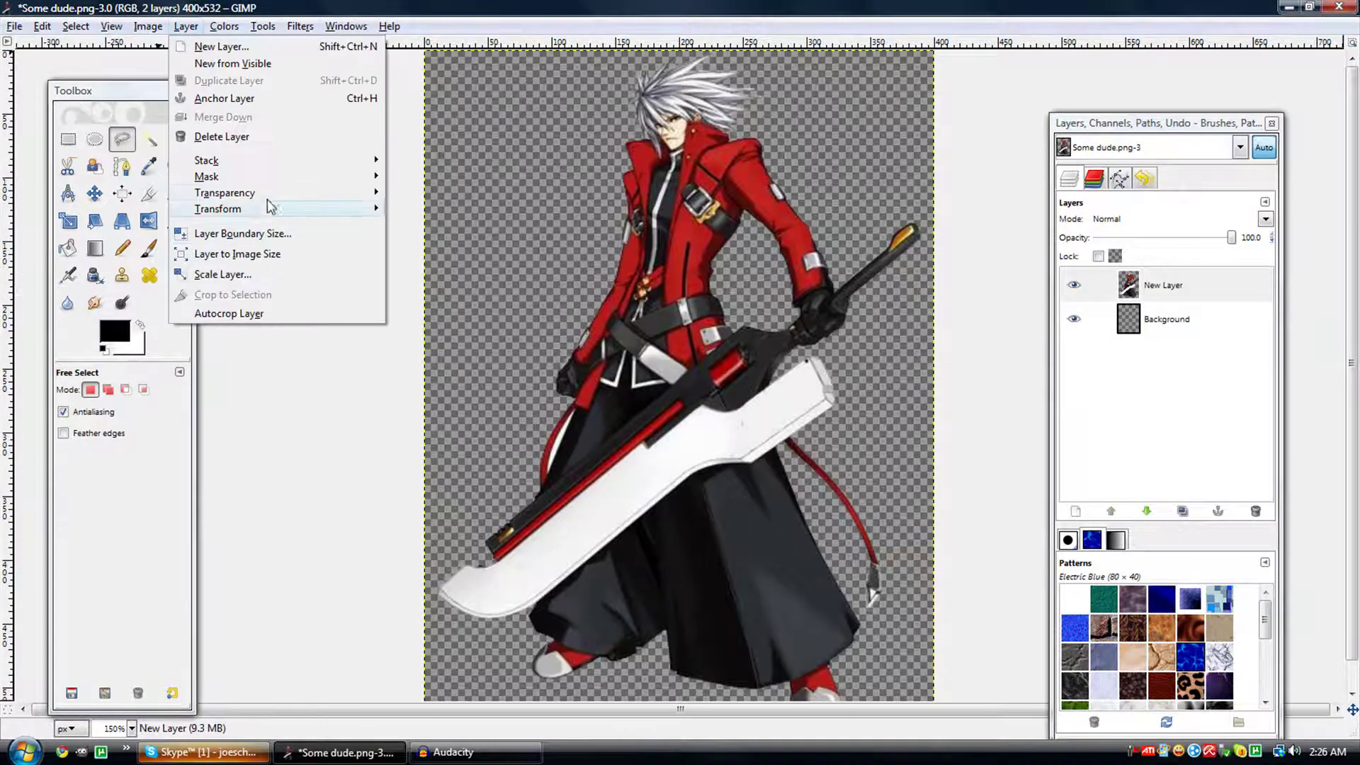
{"action": "mouse_move", "coordinate": [346, 199]}
{"action": "key", "text": "Escape"}
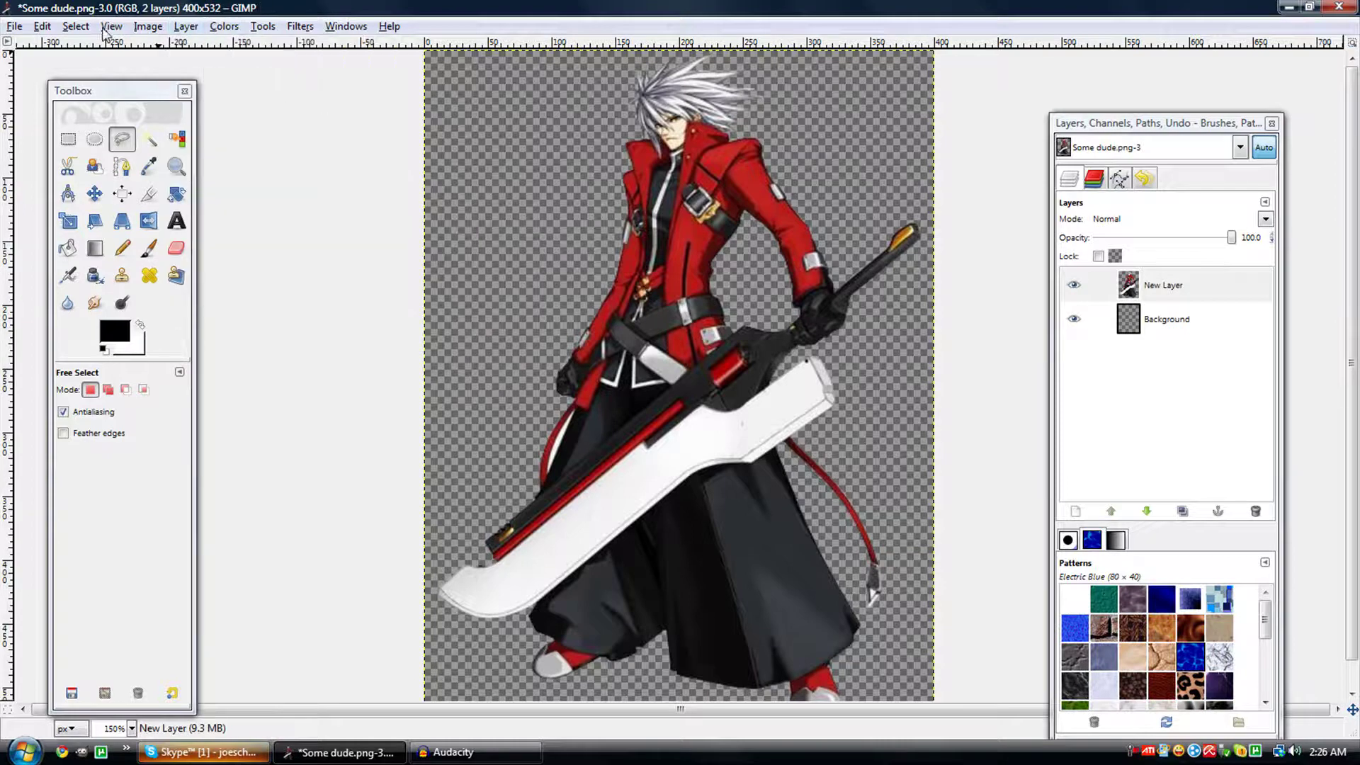
{"action": "left_click", "coordinate": [483, 190]}
{"action": "left_click", "coordinate": [458, 233]}
{"action": "left_click", "coordinate": [510, 236]}
{"action": "left_click", "coordinate": [483, 189]}
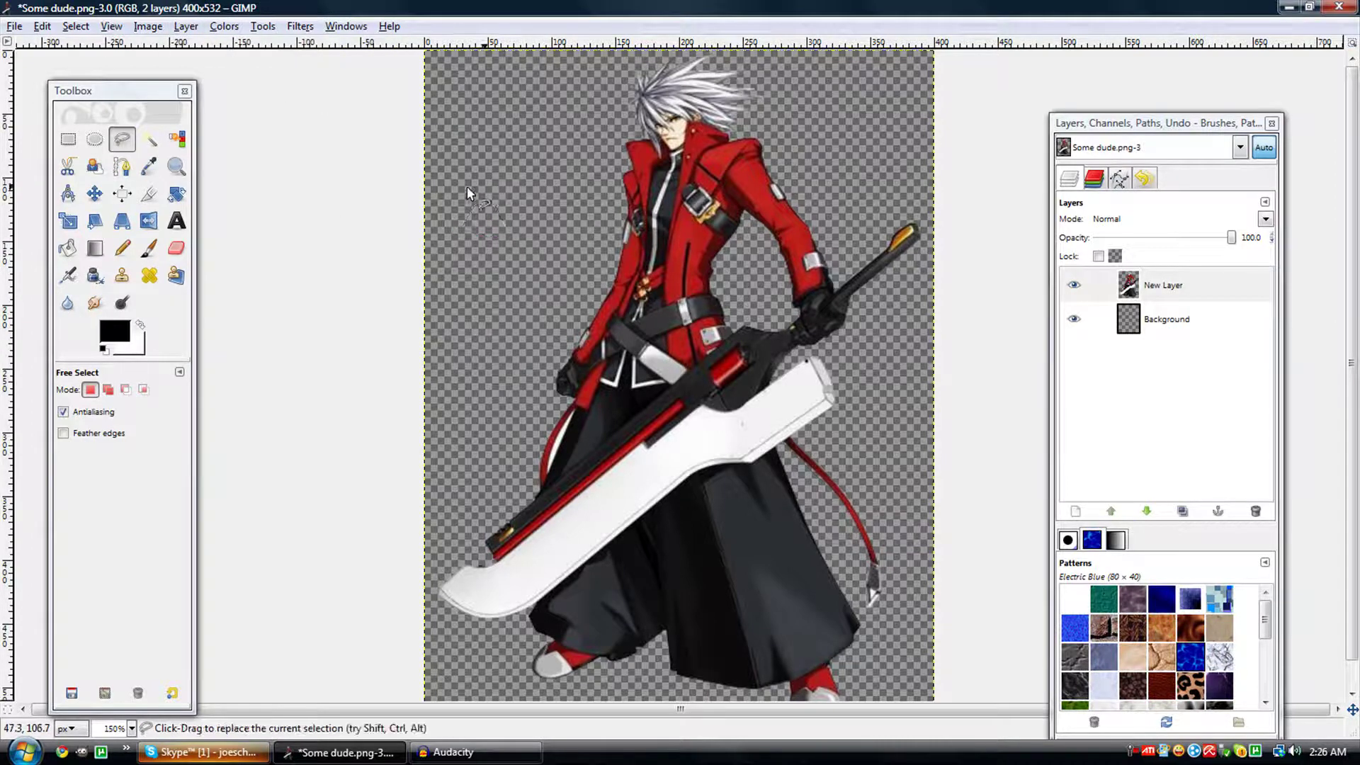
Select the character's shape from the new layer's alpha and grow the selection outward around it.
{"action": "left_click", "coordinate": [188, 27]}
{"action": "mouse_move", "coordinate": [343, 197]}
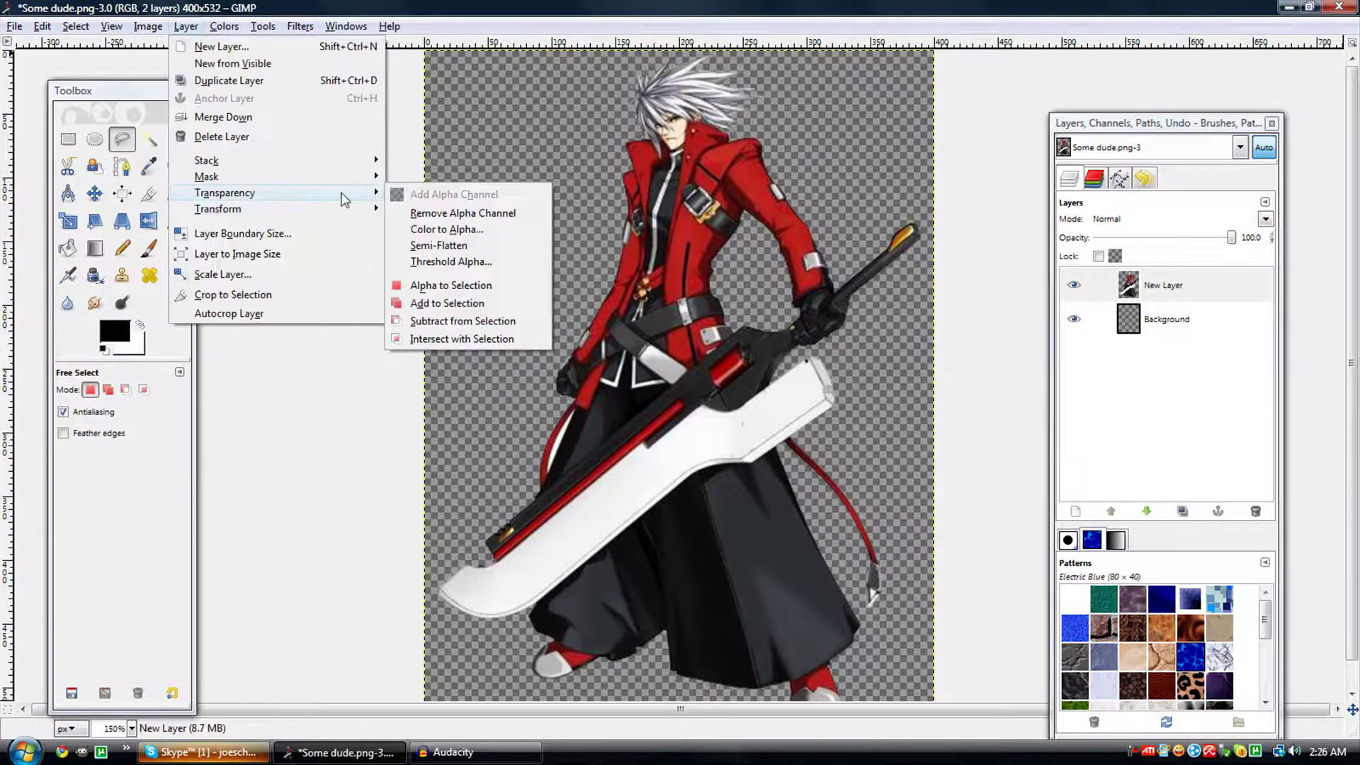
{"action": "left_click", "coordinate": [473, 286]}
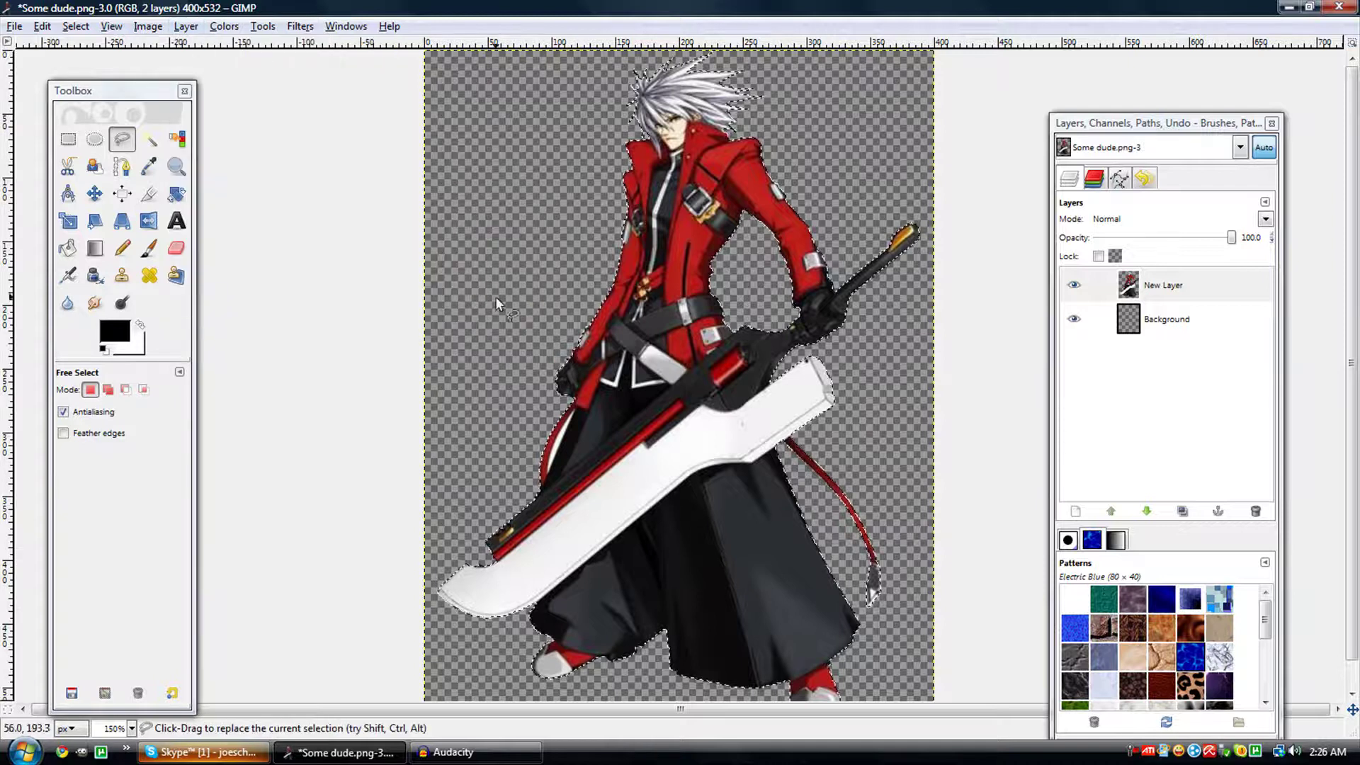
{"action": "left_click", "coordinate": [76, 26]}
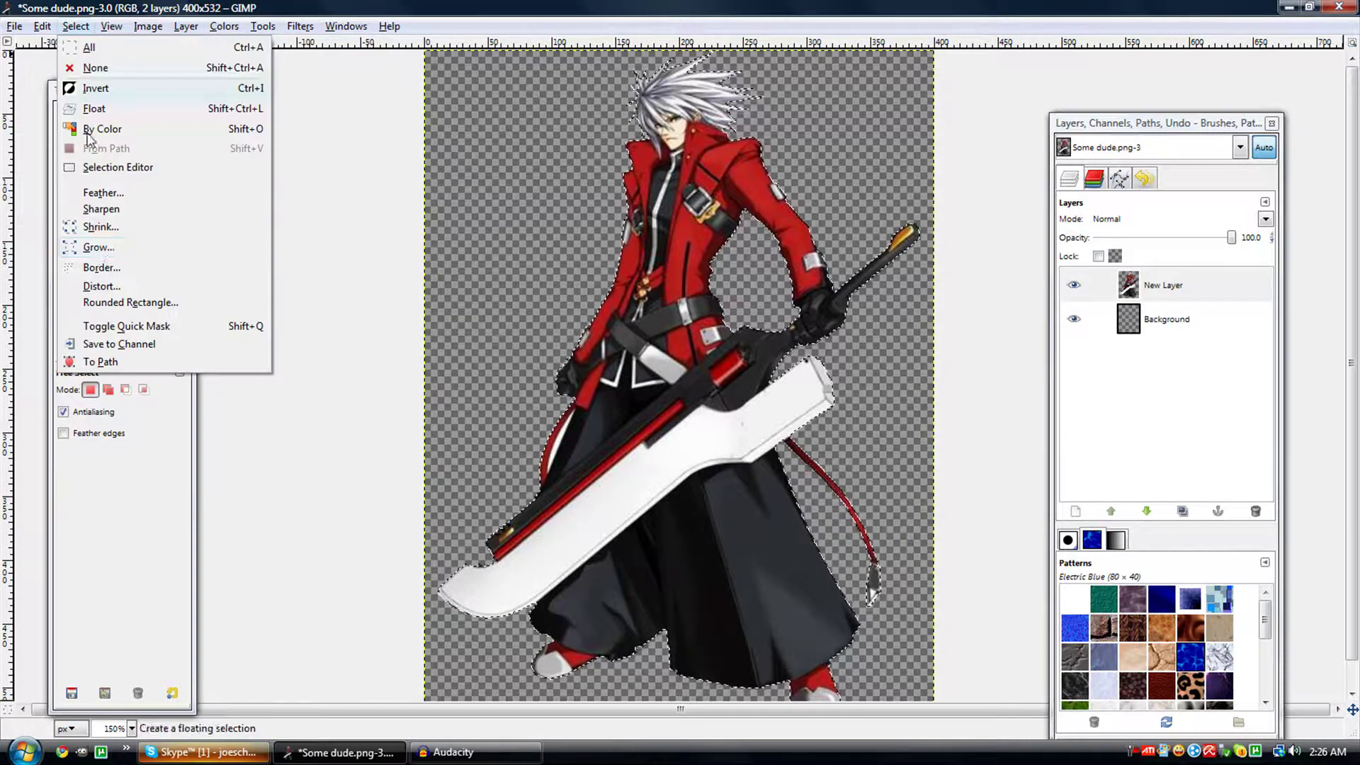
{"action": "left_click", "coordinate": [106, 250]}
{"action": "left_click", "coordinate": [685, 439]}
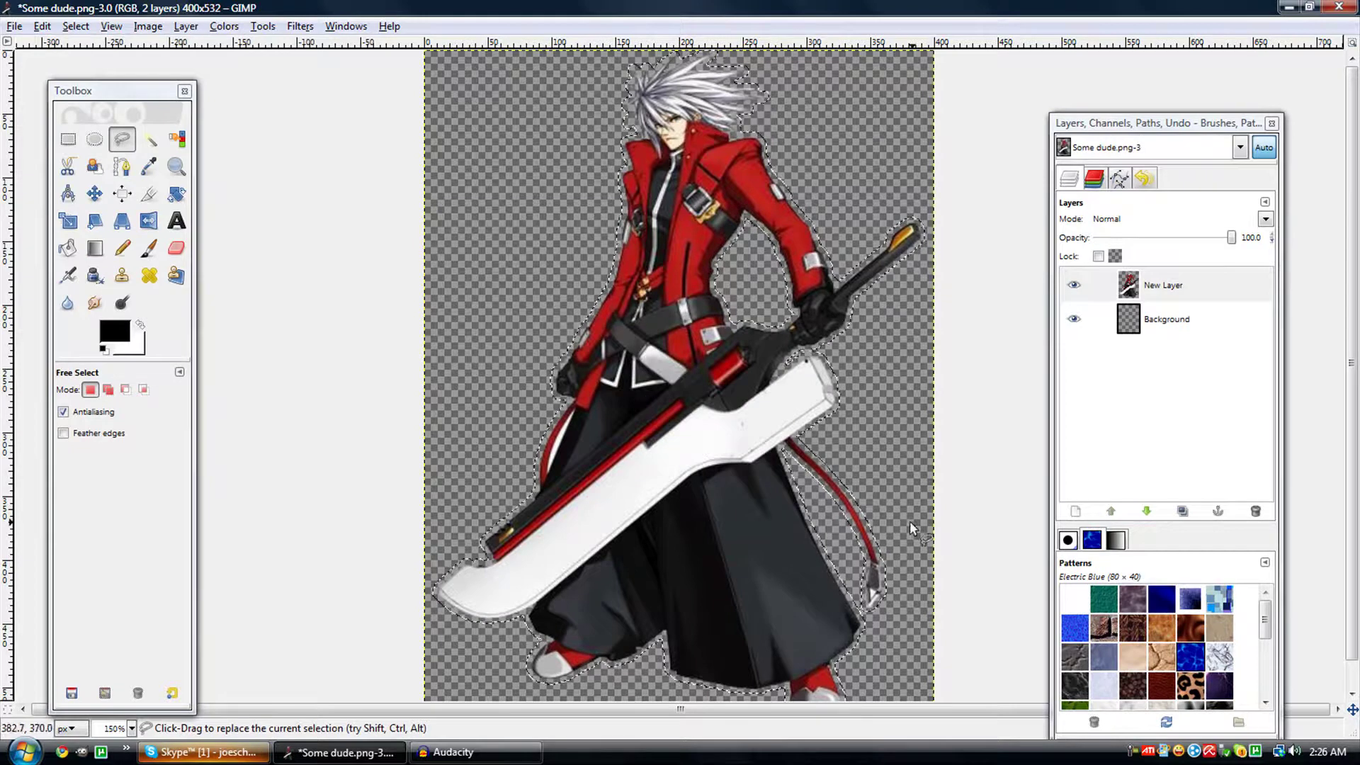
Fill the grown selection on the Background layer with the Electric Blue pattern and clear the selection.
{"action": "left_click", "coordinate": [1090, 320]}
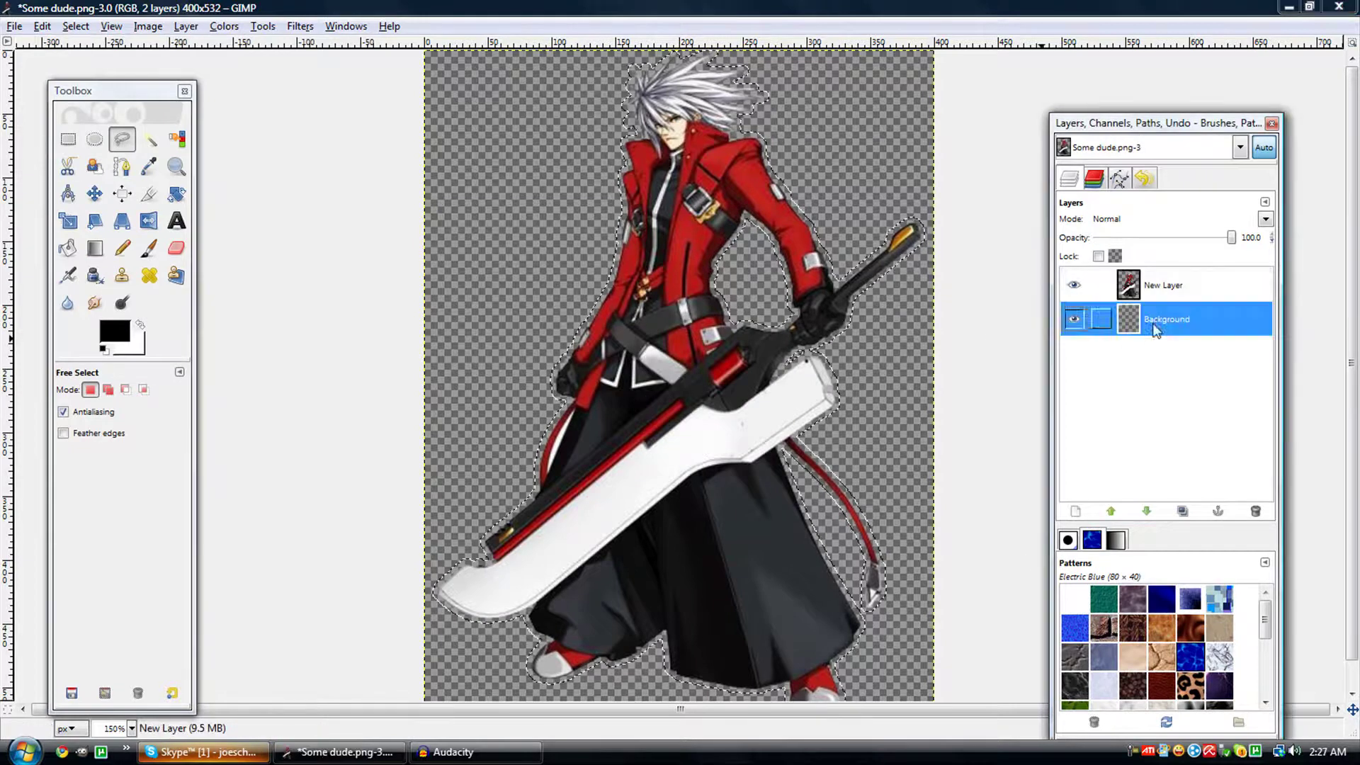
{"action": "left_click", "coordinate": [42, 26]}
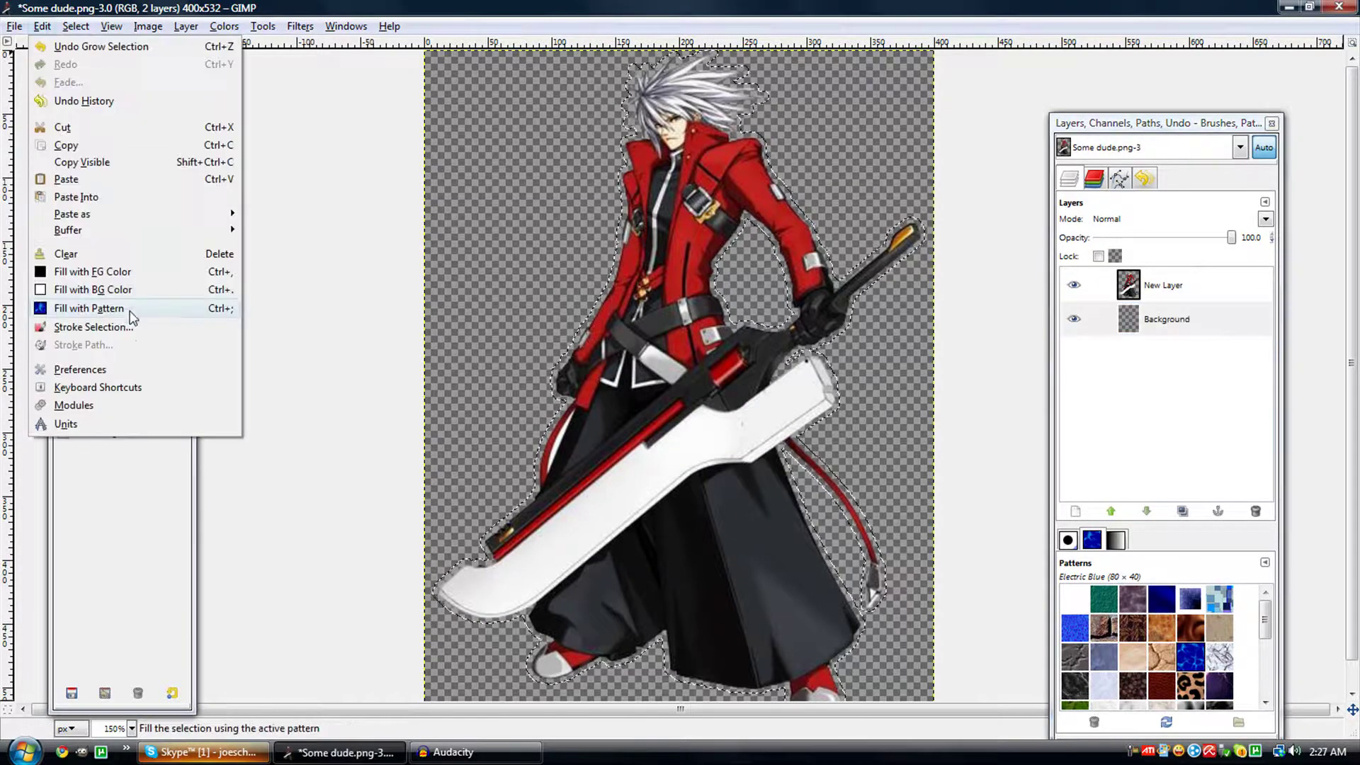
{"action": "left_click", "coordinate": [131, 308]}
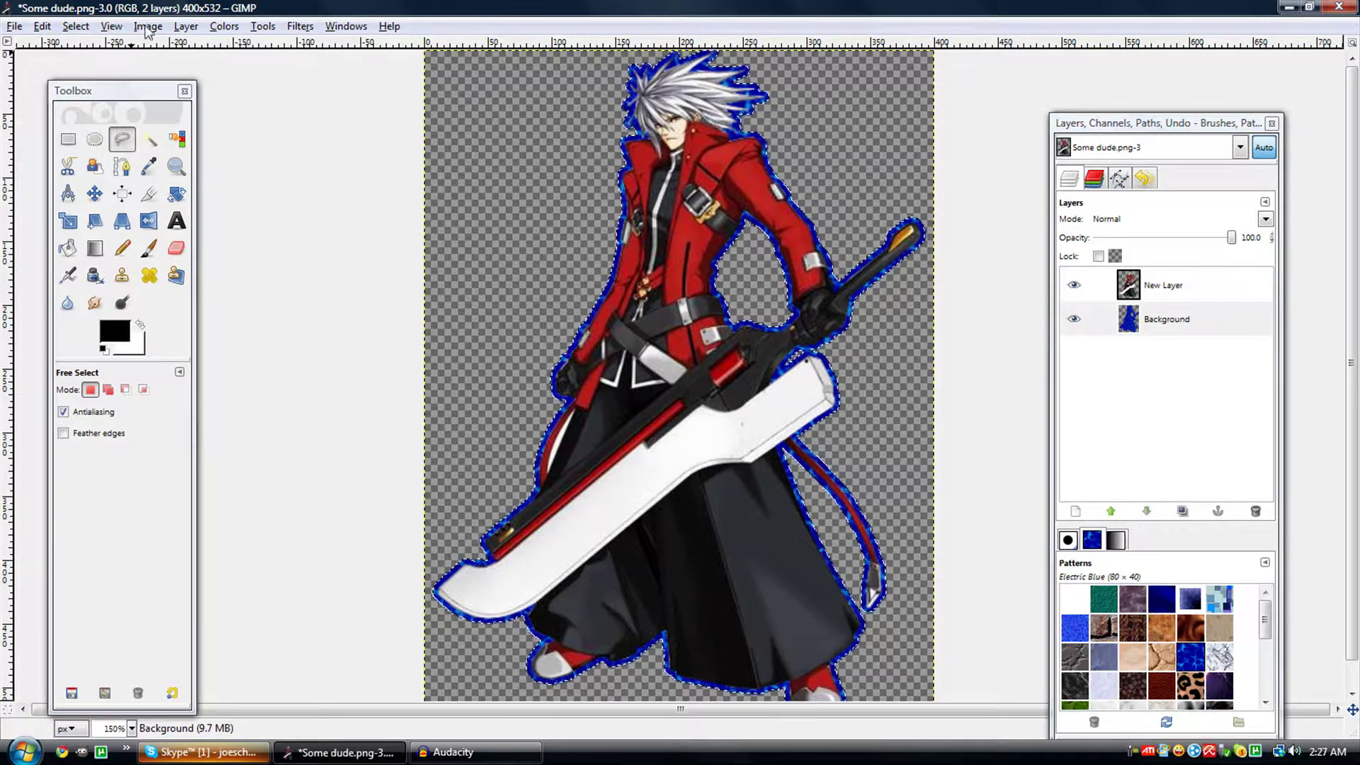
{"action": "left_click", "coordinate": [83, 27]}
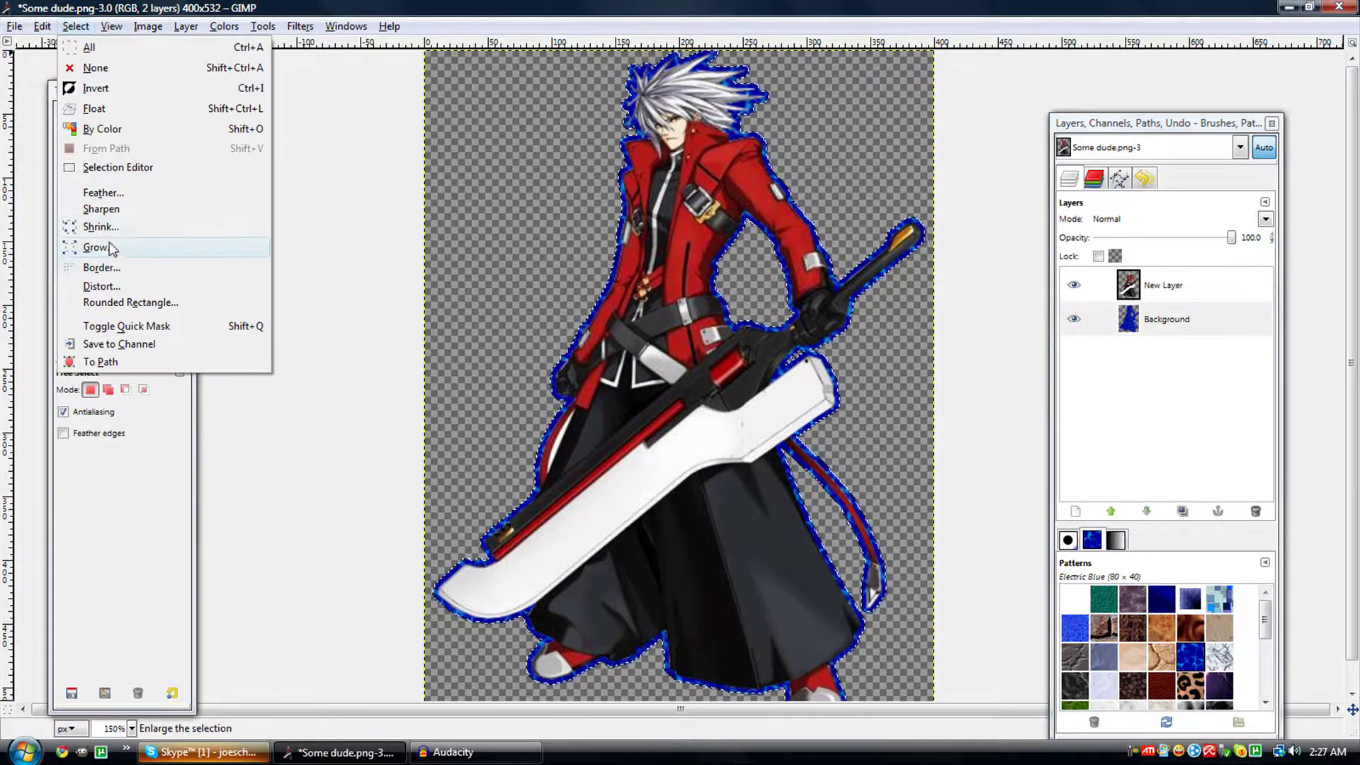
{"action": "left_click", "coordinate": [94, 68]}
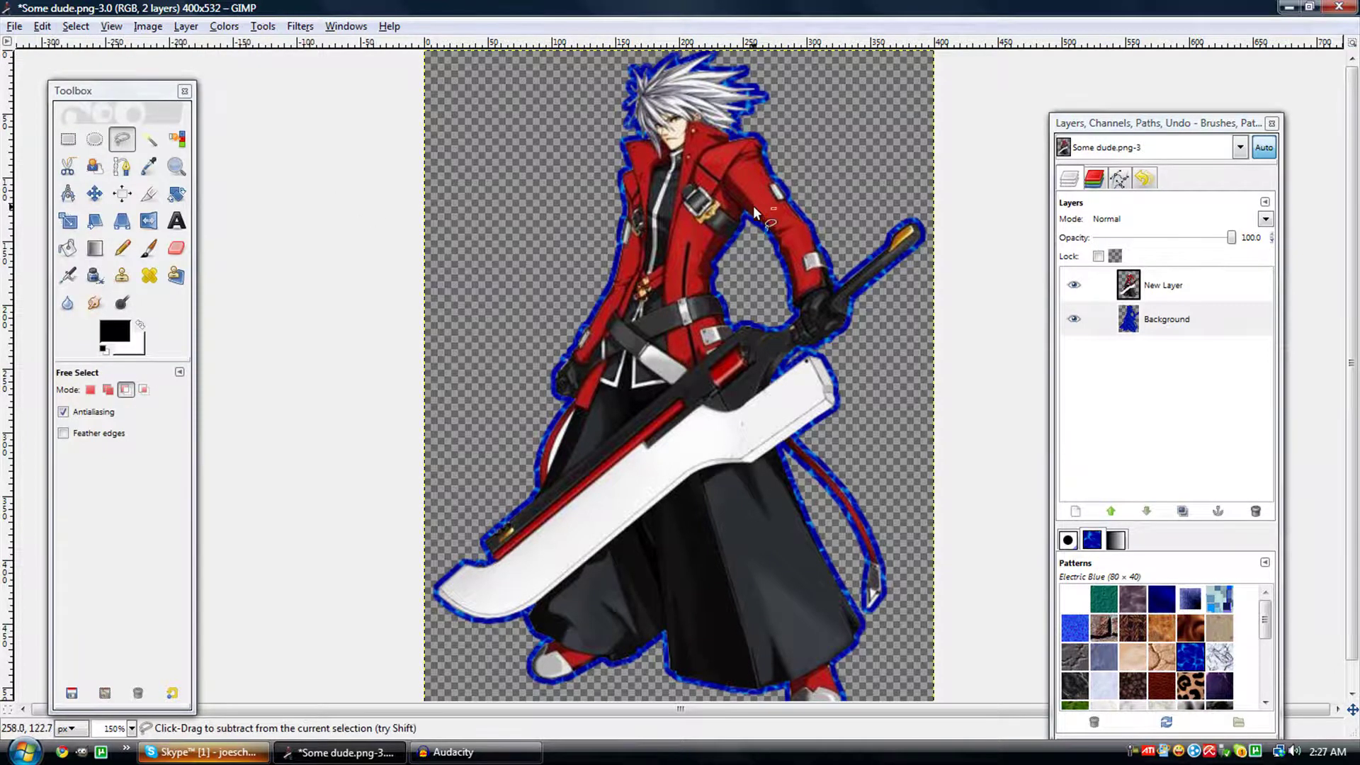
Examine the patterned outline around the character up close, from the hair down to the feet.
{"action": "scroll", "coordinate": [753, 205], "scroll_direction": "up", "scroll_amount": 2}
{"action": "scroll", "coordinate": [754, 205], "scroll_direction": "up", "scroll_amount": 3}
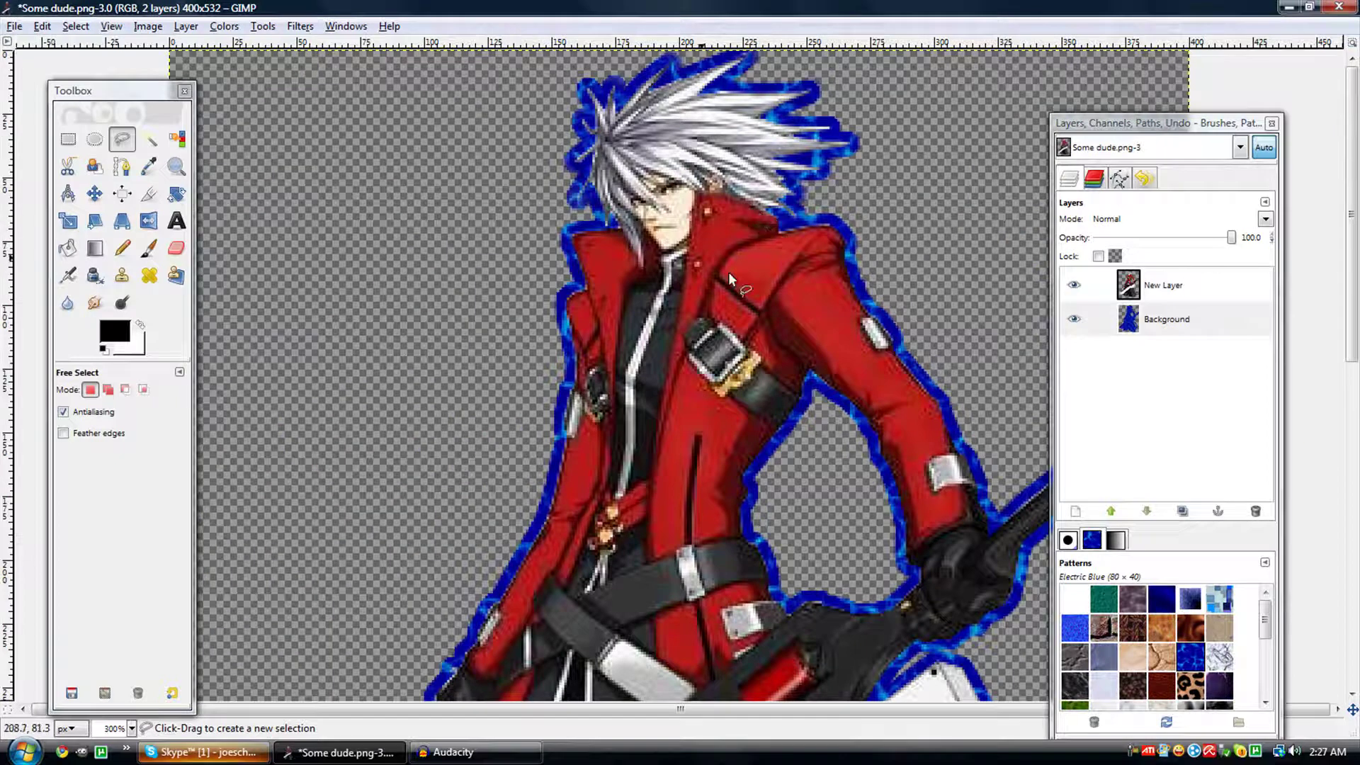
{"action": "scroll", "coordinate": [725, 272], "scroll_direction": "down", "scroll_amount": 9}
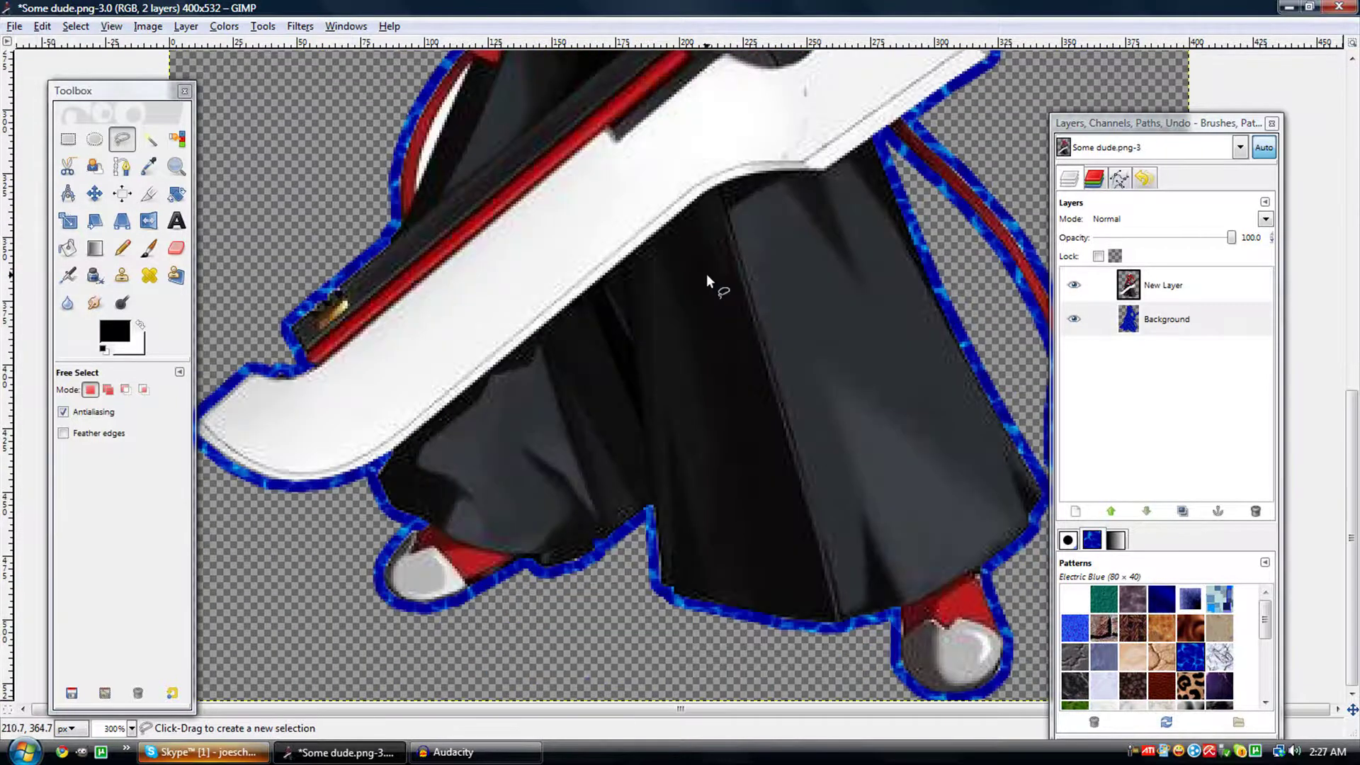
{"action": "scroll", "coordinate": [704, 274], "scroll_direction": "up", "scroll_amount": 8}
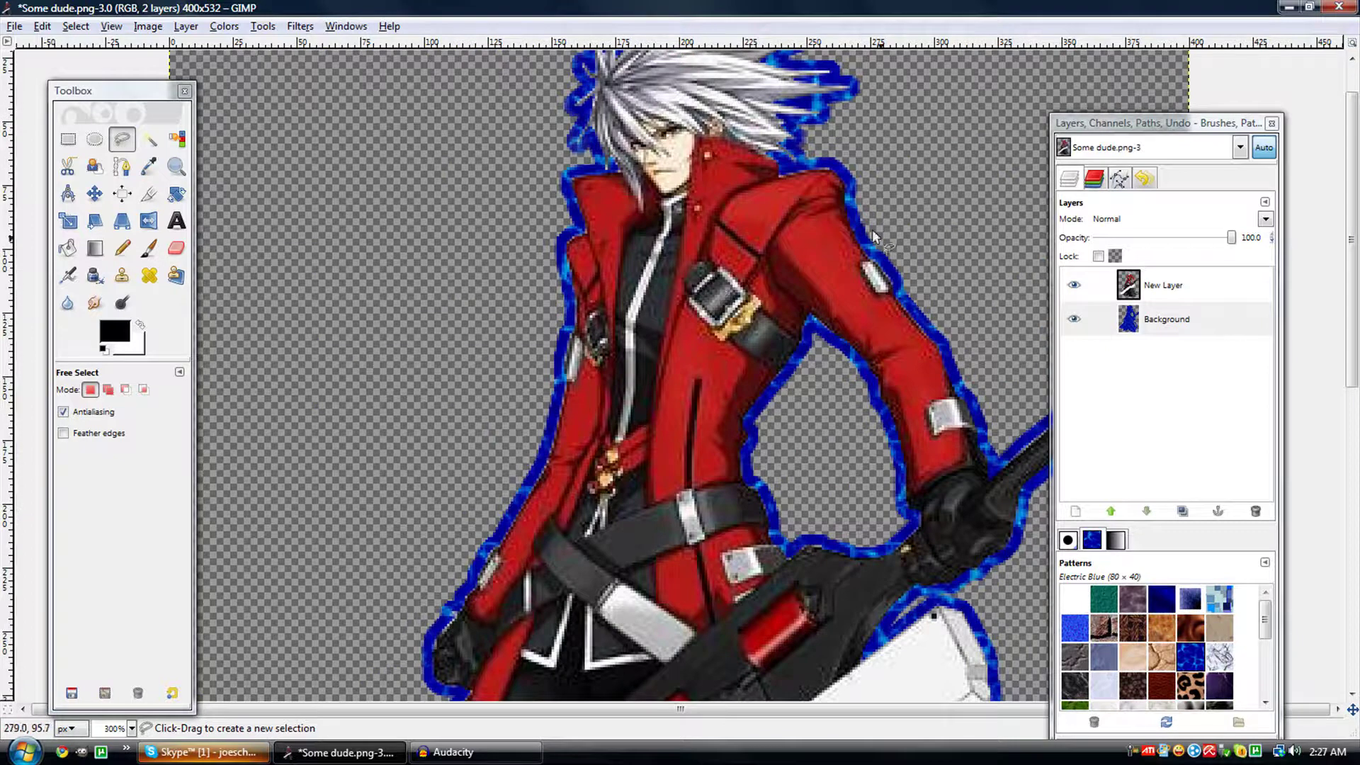
{"action": "scroll", "coordinate": [885, 318], "scroll_direction": "down", "scroll_amount": 10}
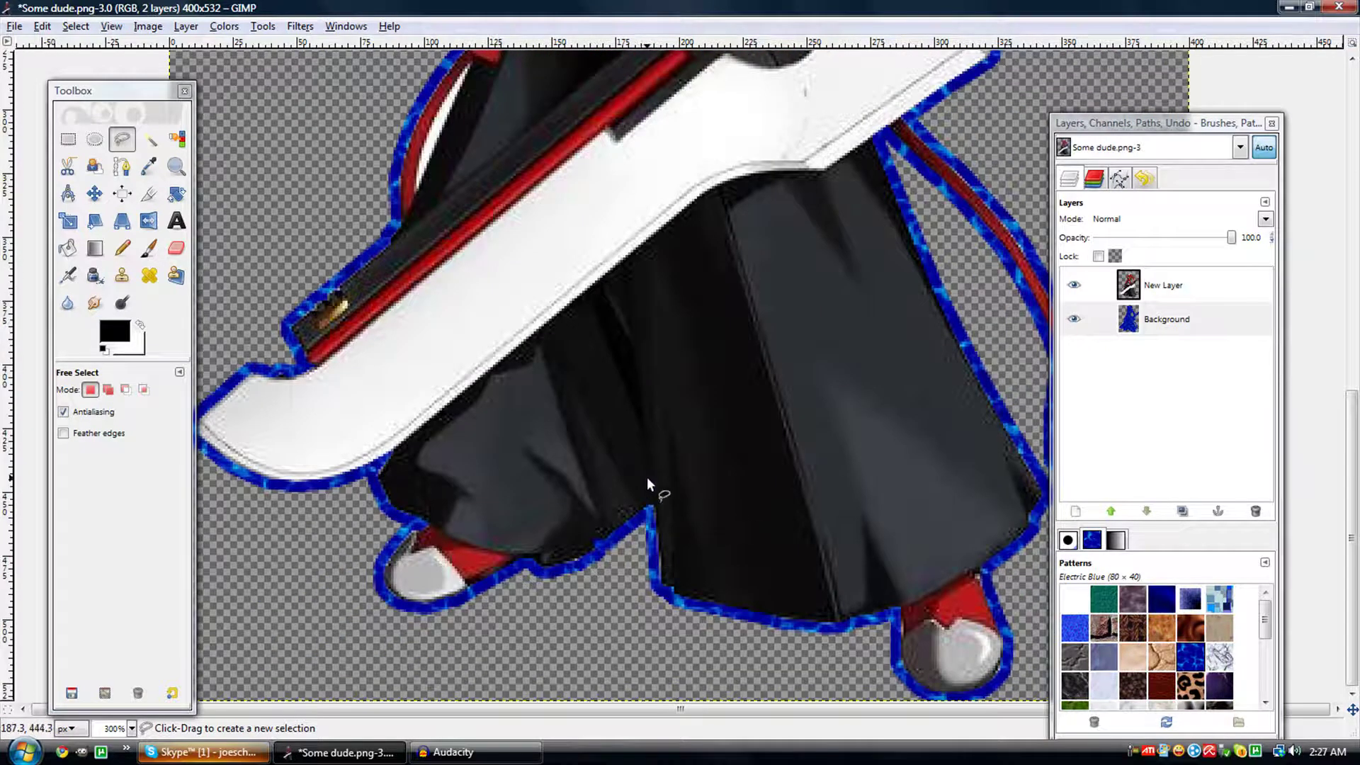
{"action": "scroll", "coordinate": [648, 478], "scroll_direction": "down", "scroll_amount": 2}
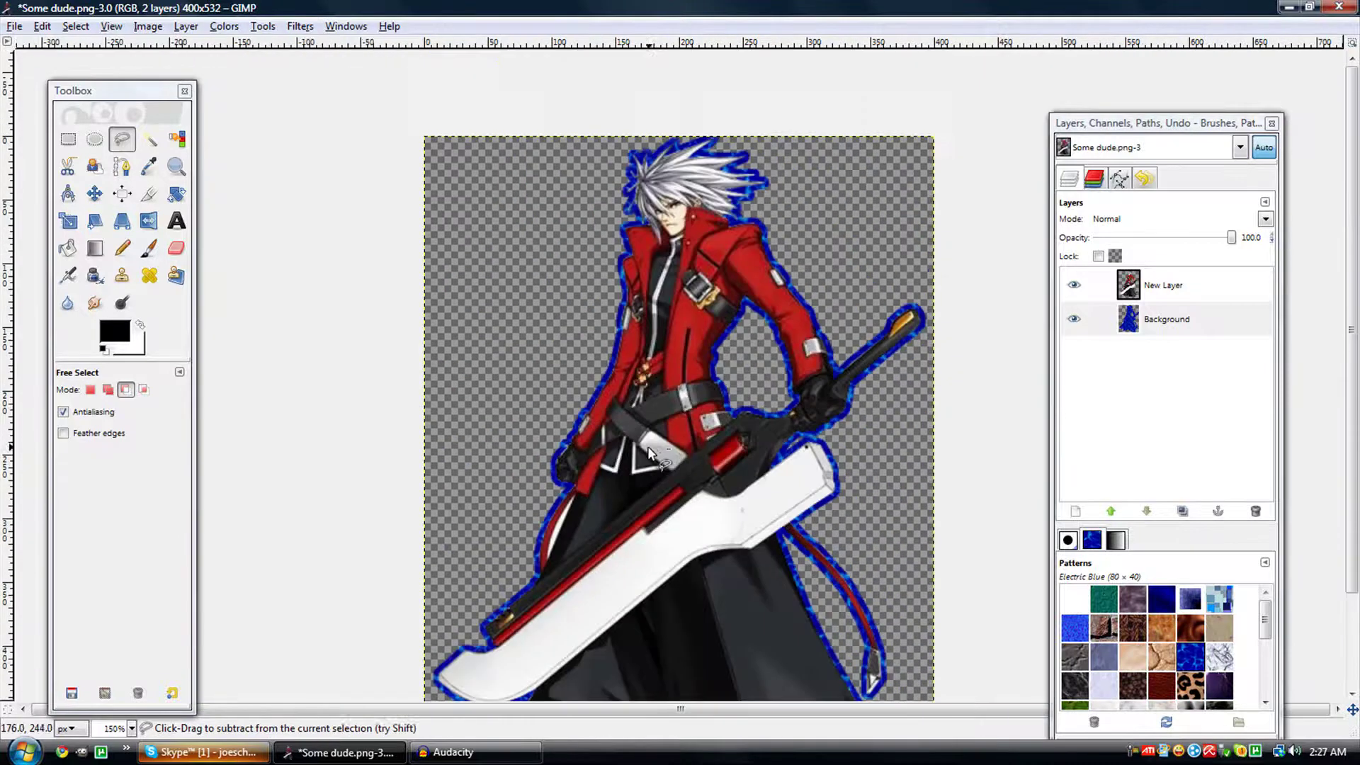
{"action": "scroll", "coordinate": [655, 445], "scroll_direction": "down", "scroll_amount": 2}
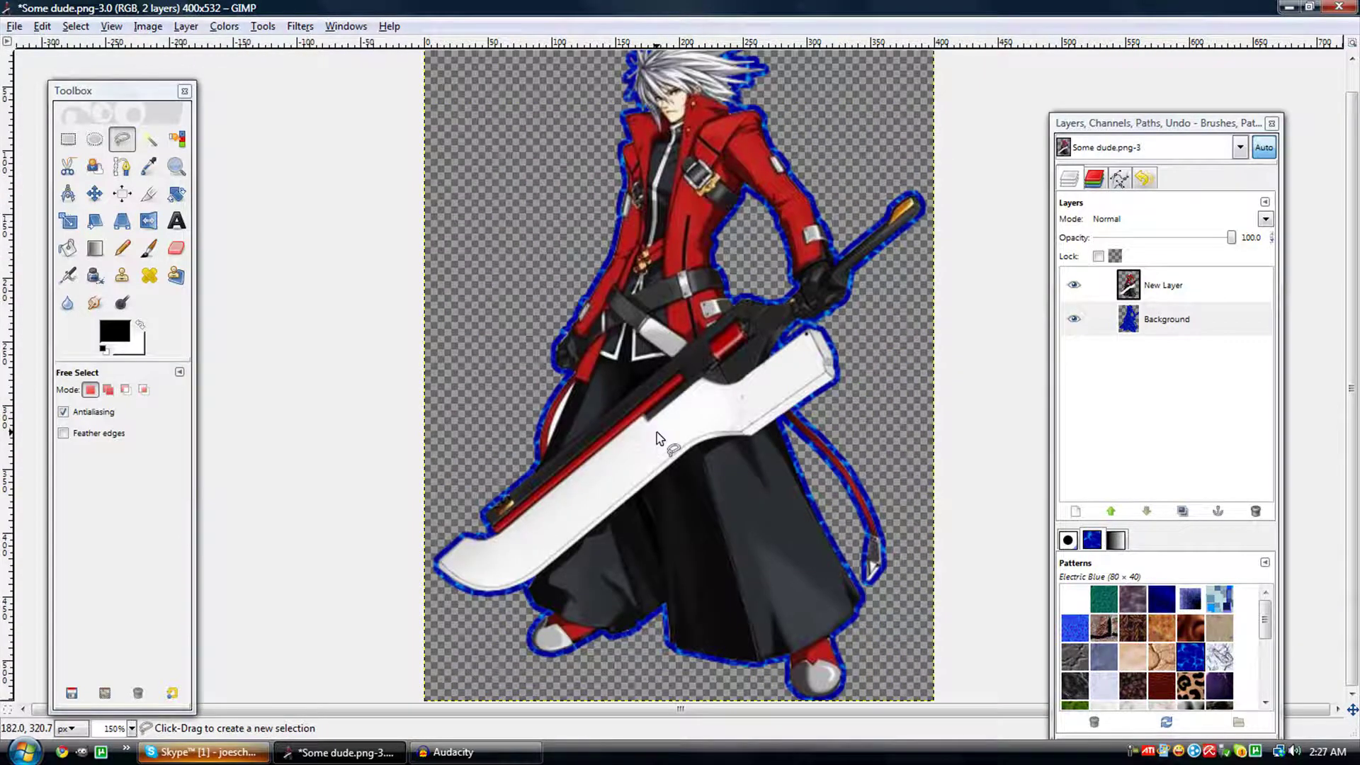
{"action": "scroll", "coordinate": [671, 445], "scroll_direction": "up", "scroll_amount": 1}
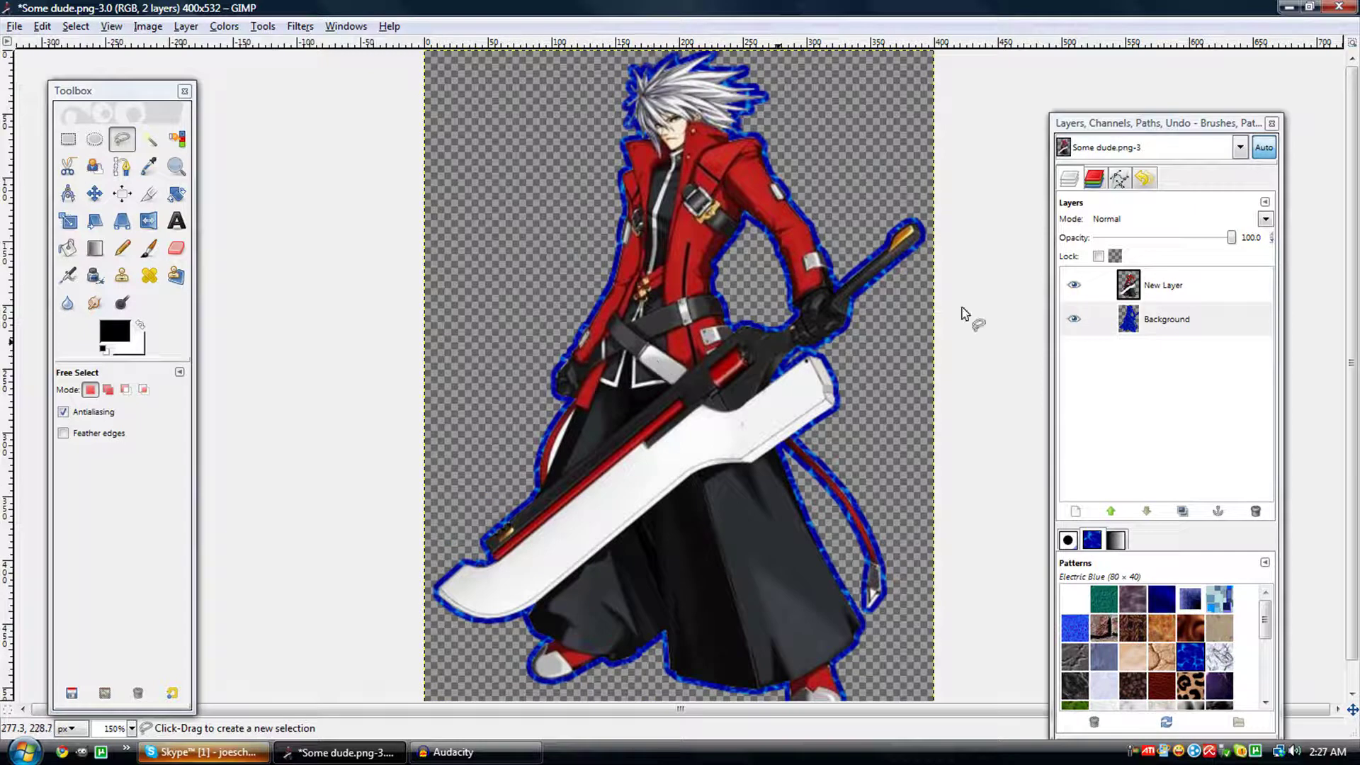
Add a new 400 × 532 px layer filled with transparency above the character's layer.
{"action": "left_click", "coordinate": [1176, 294]}
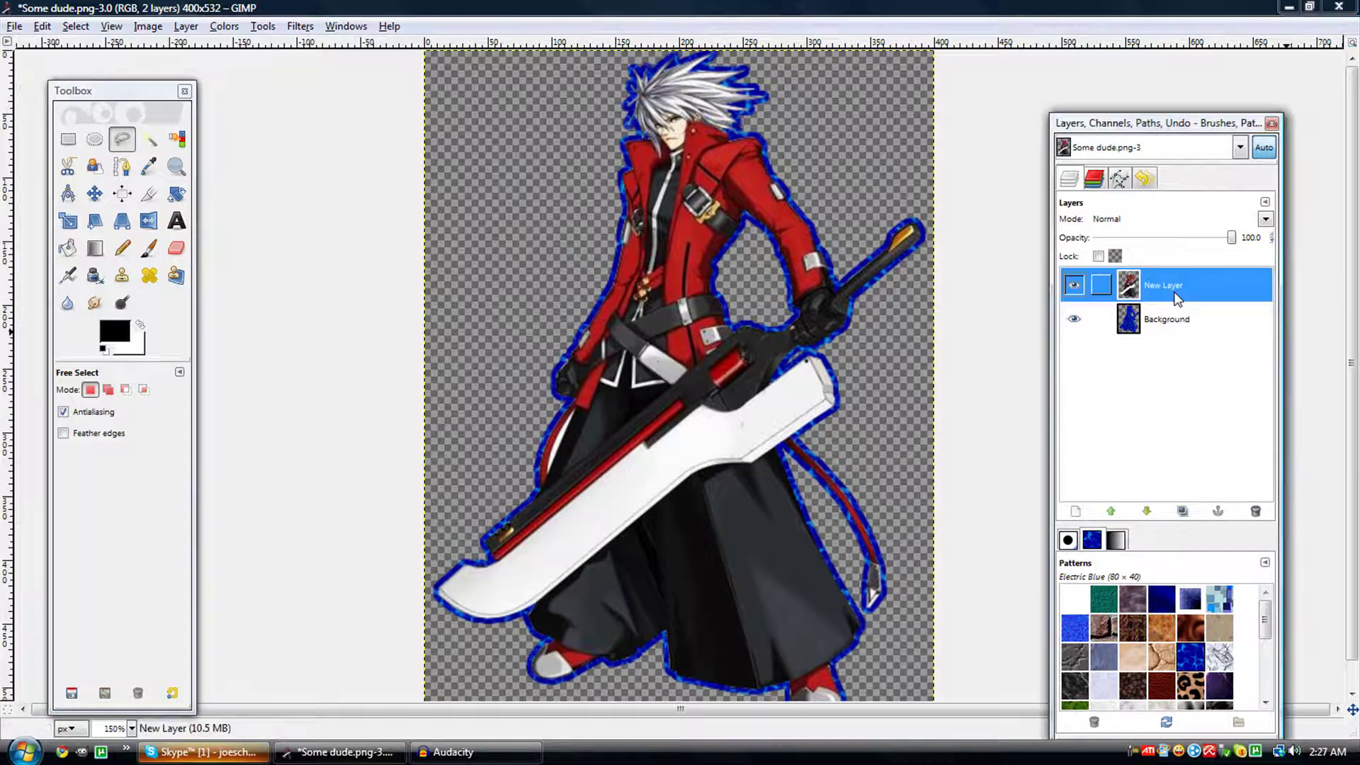
{"action": "left_click", "coordinate": [185, 26]}
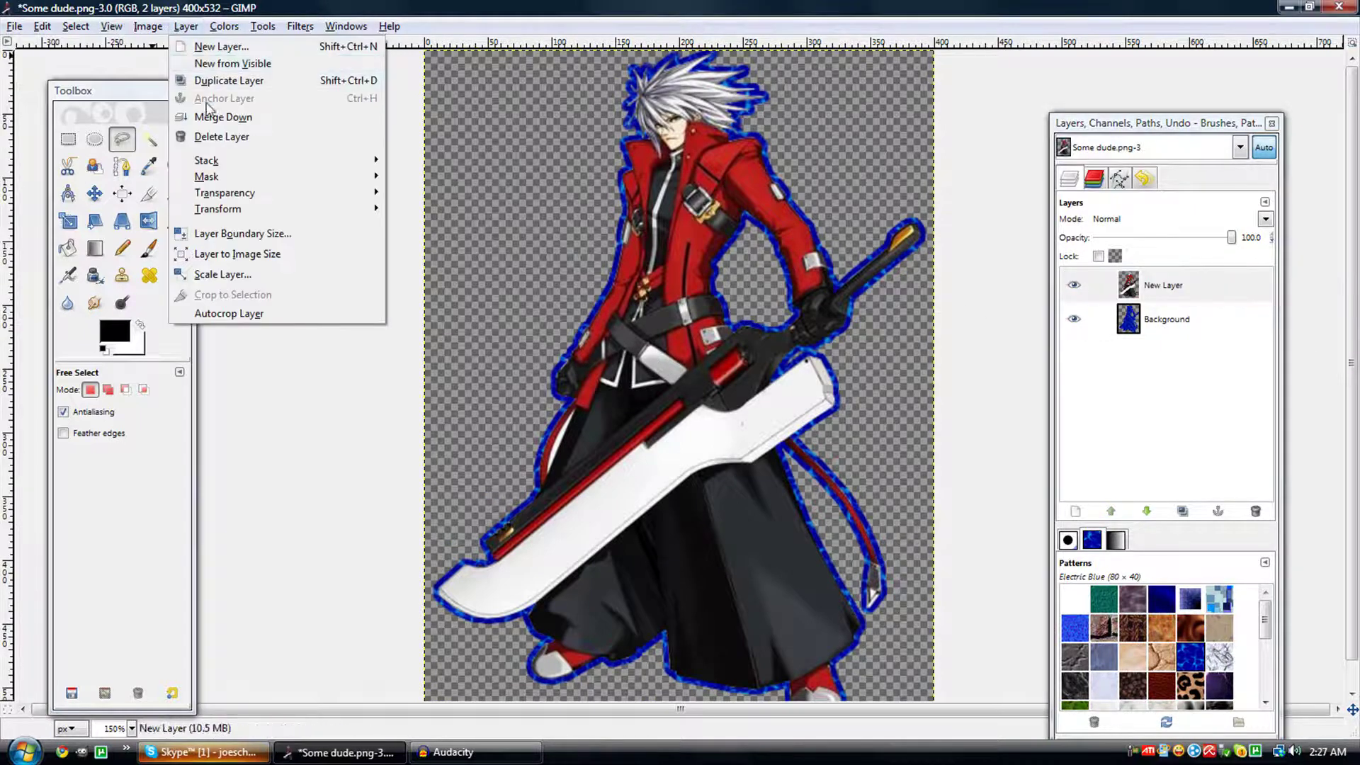
{"action": "left_click", "coordinate": [224, 45]}
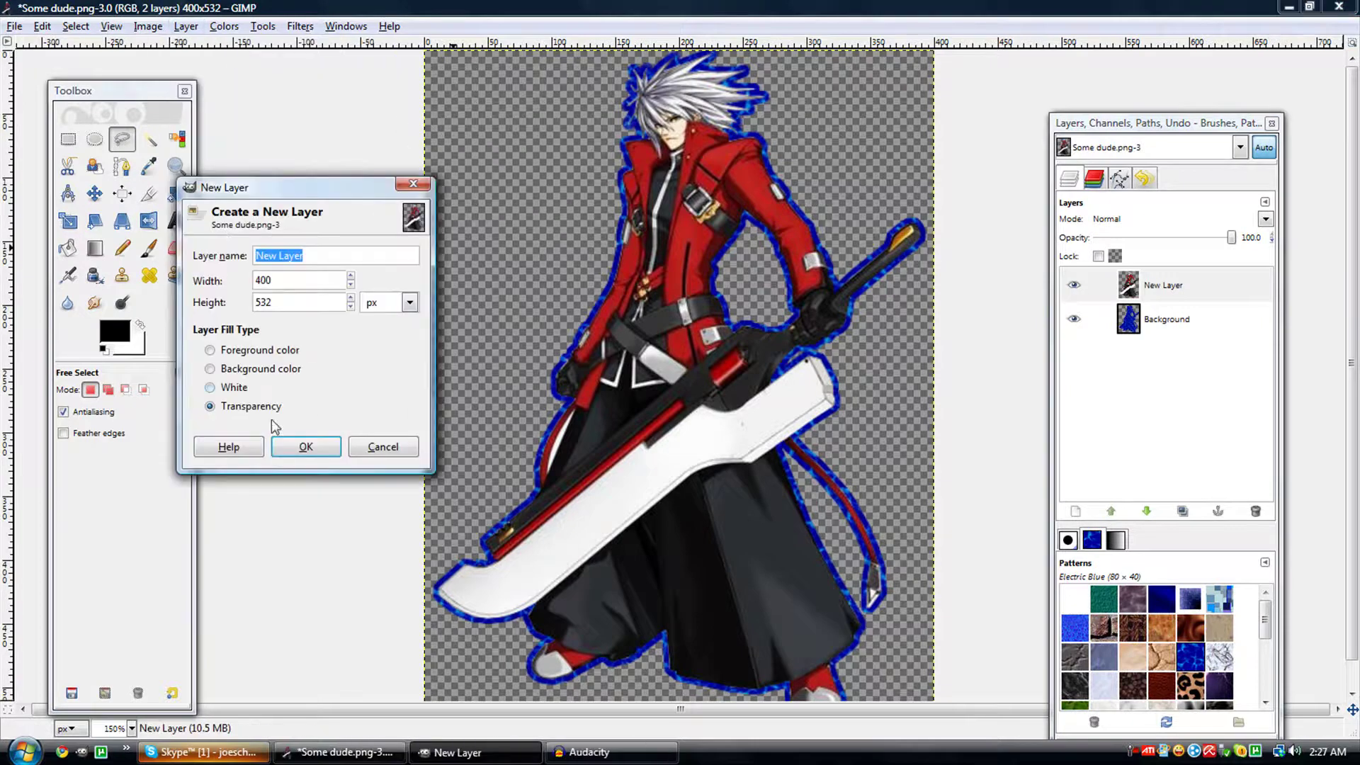
{"action": "left_click", "coordinate": [306, 446]}
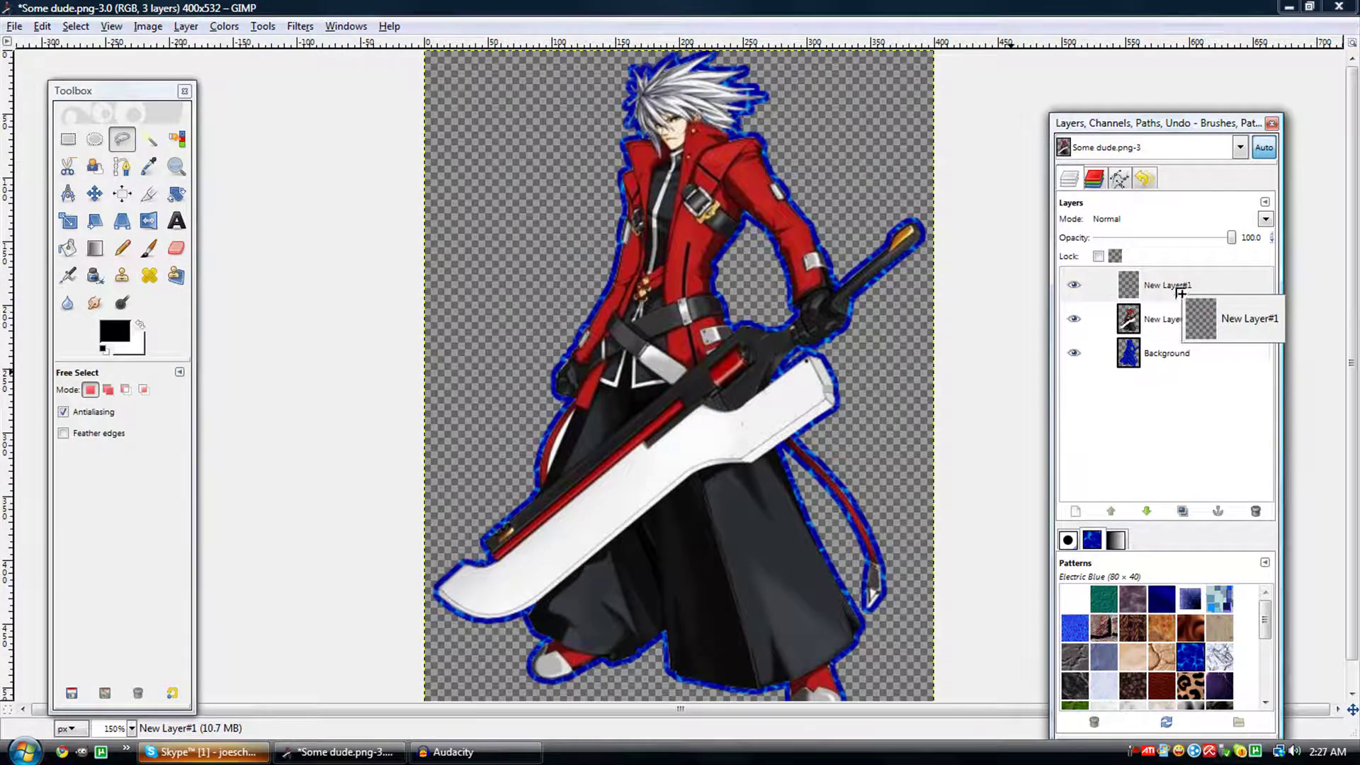
Create a text box about 360 × 102 px across the character's torso with the text "Some Dude".
{"action": "left_click", "coordinate": [182, 228]}
{"action": "left_click_drag", "start_coordinate": [453, 204], "coordinate": [912, 333]}
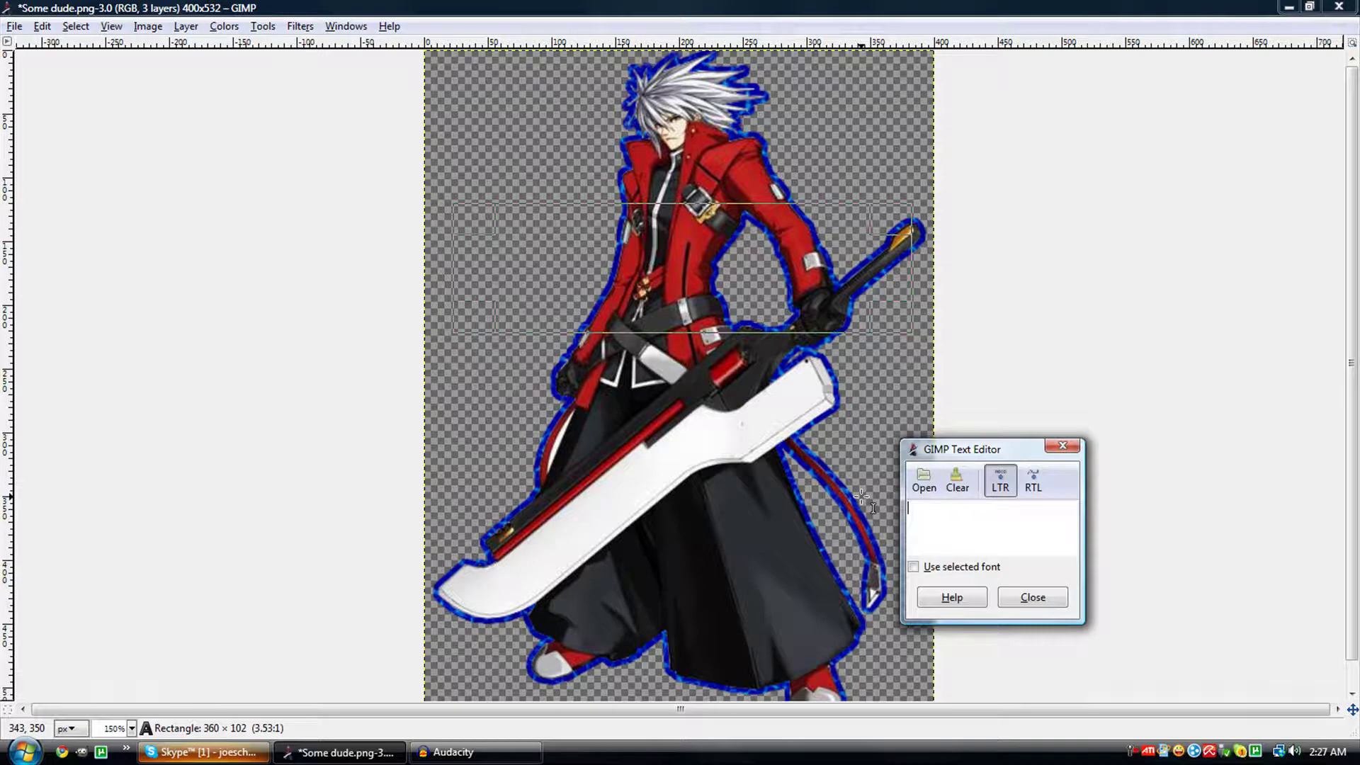
{"action": "type", "text": "Some Dude"}
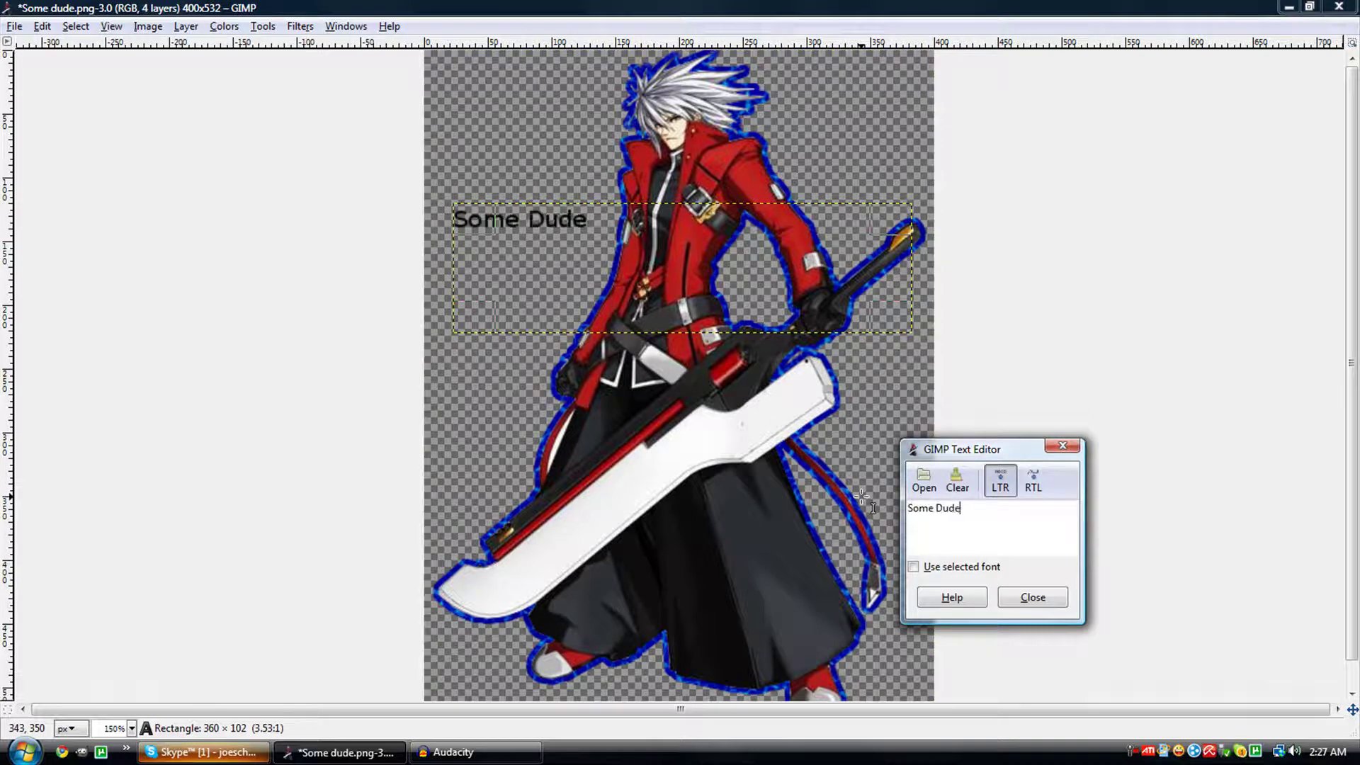
Set the font of the "Some Dude" text to Humanoid Typhoon.
{"action": "left_click", "coordinate": [543, 7]}
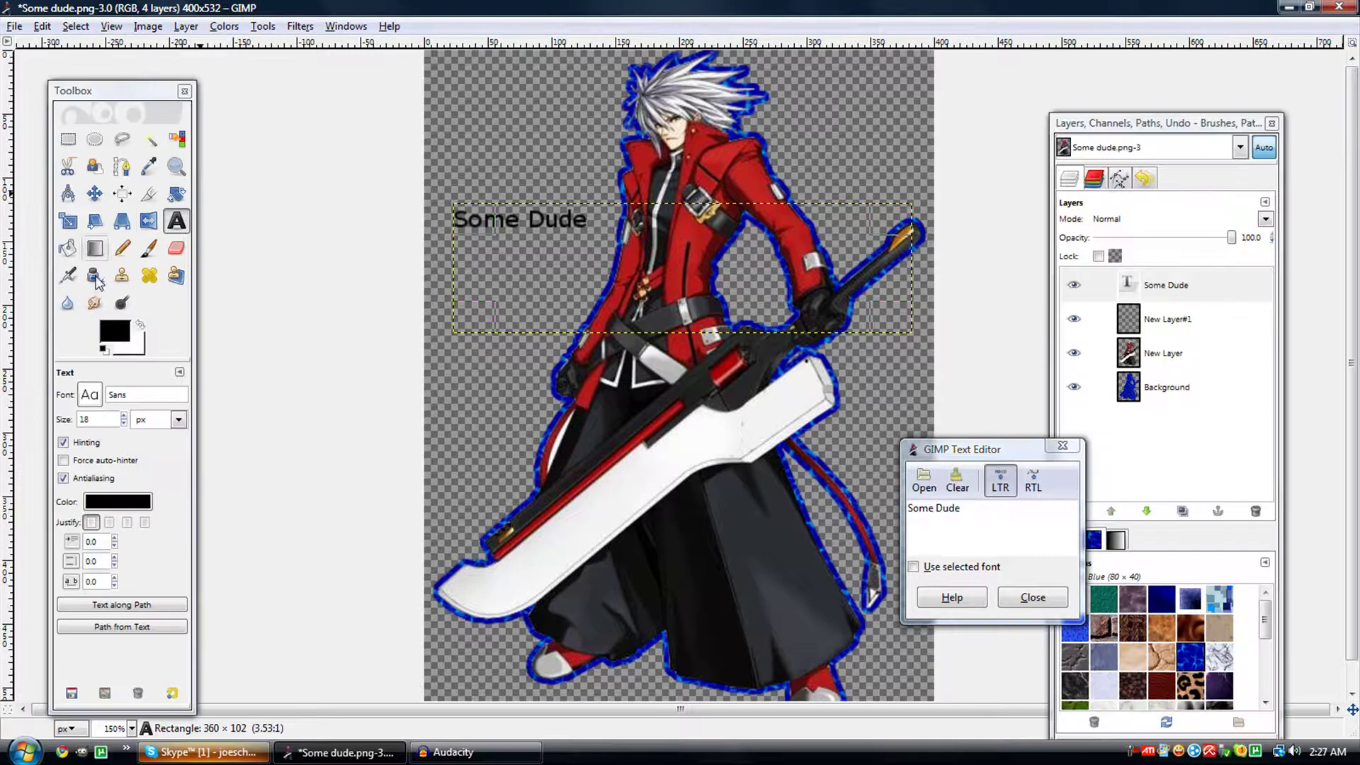
{"action": "left_click", "coordinate": [97, 400]}
{"action": "scroll", "coordinate": [170, 497], "scroll_direction": "down", "scroll_amount": 1}
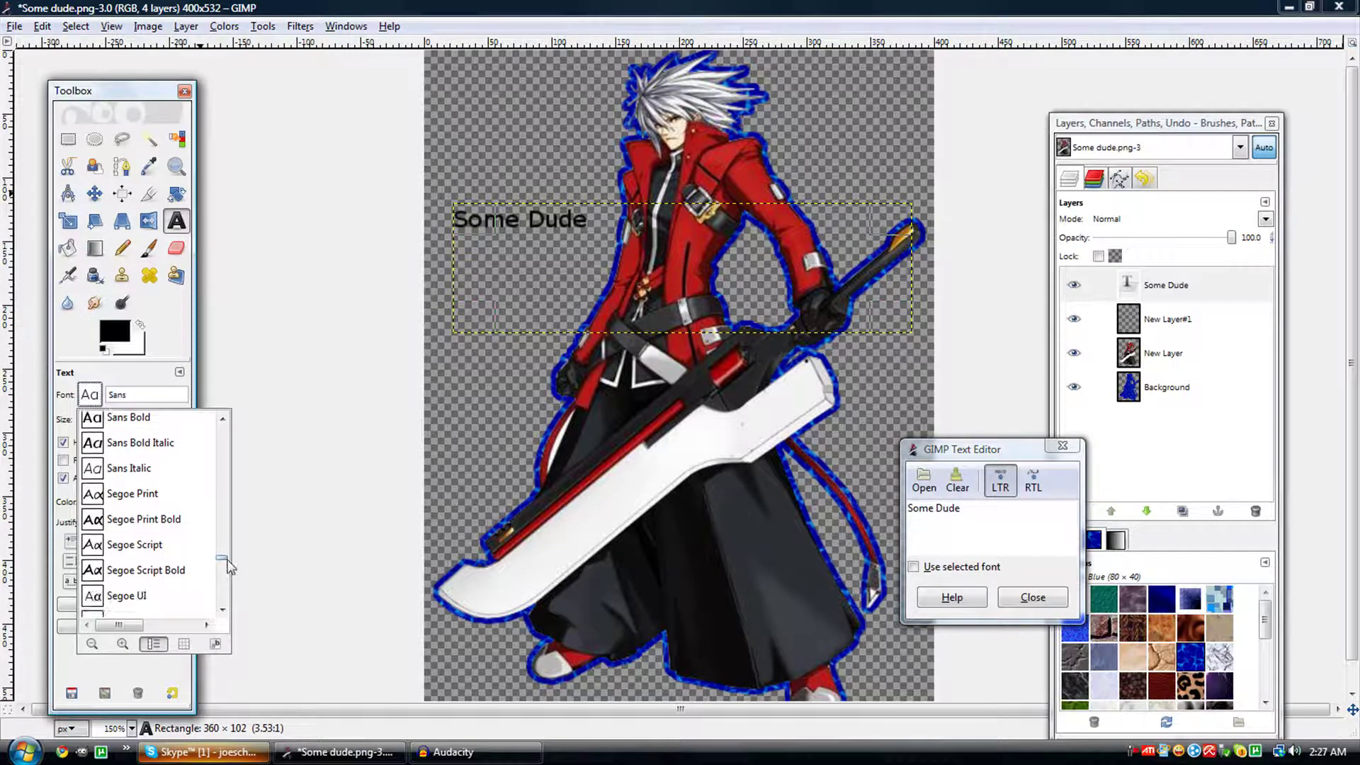
{"action": "left_click_drag", "start_coordinate": [224, 564], "coordinate": [225, 517]}
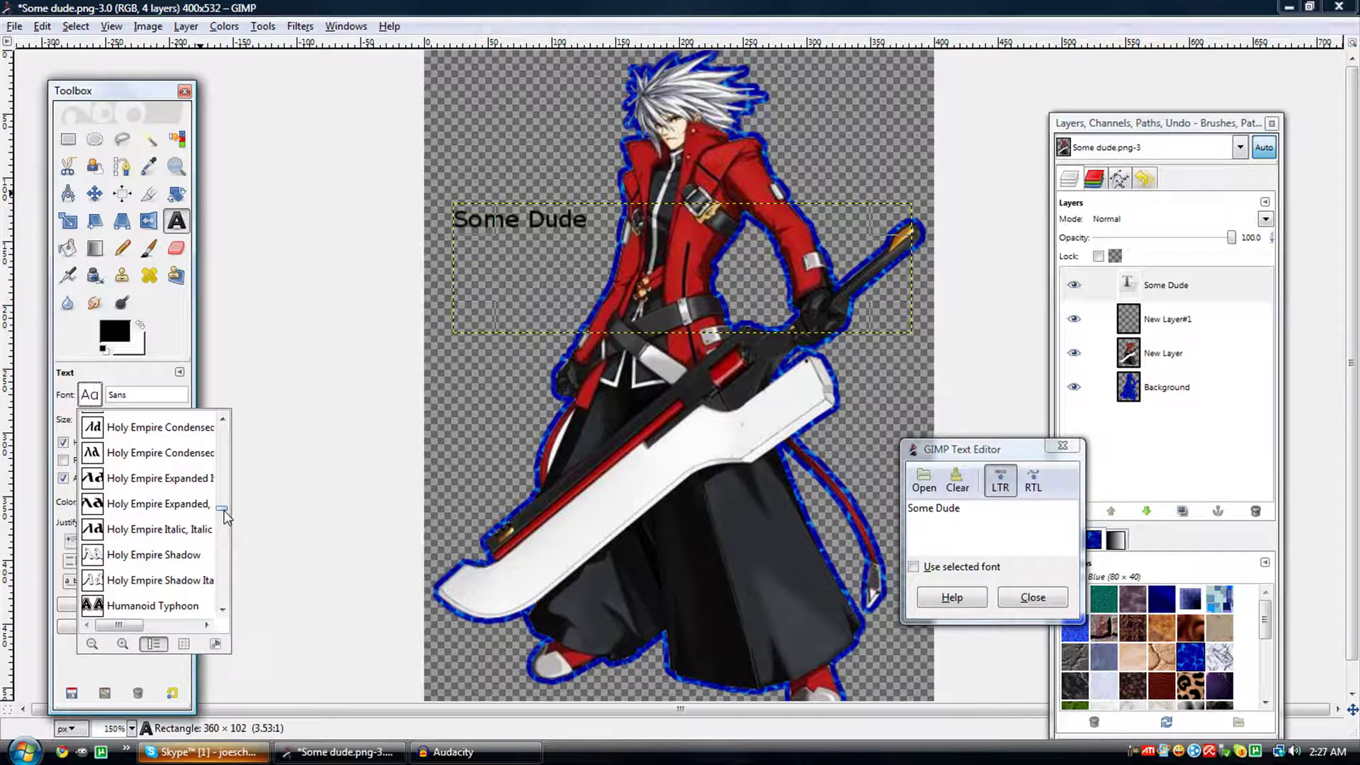
{"action": "left_click", "coordinate": [97, 607]}
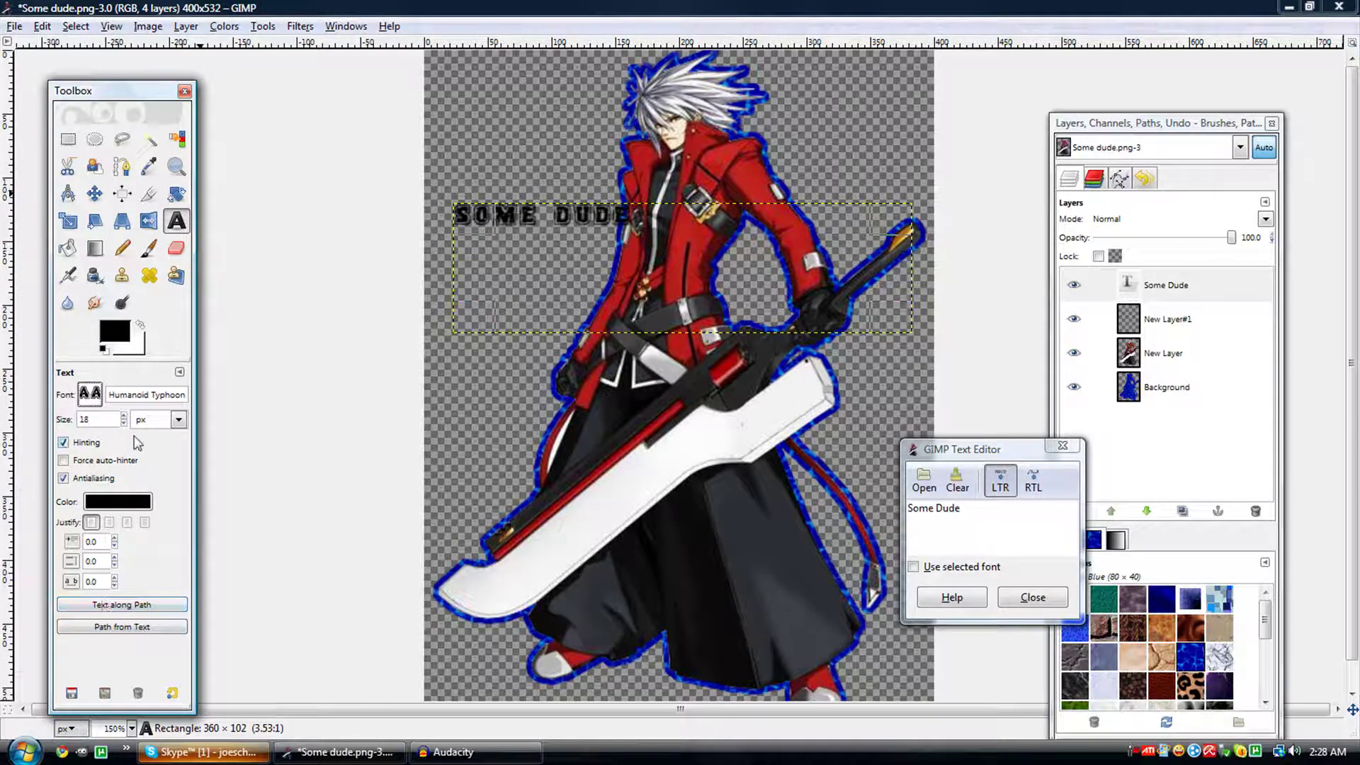
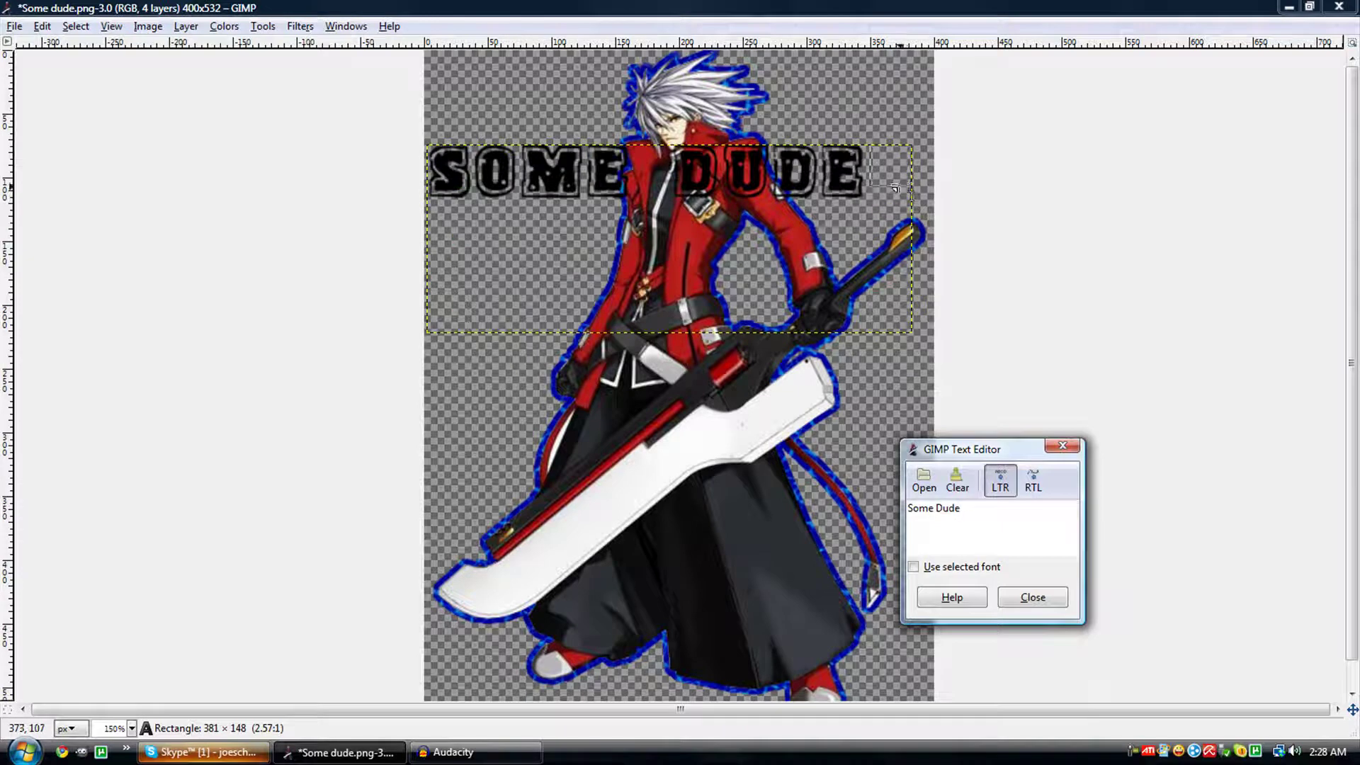
Widen the text box to about 448 × 146 px and add spaces between "Some" and "Dude" so the words flank the character's torso.
{"action": "left_click_drag", "start_coordinate": [894, 179], "coordinate": [903, 177]}
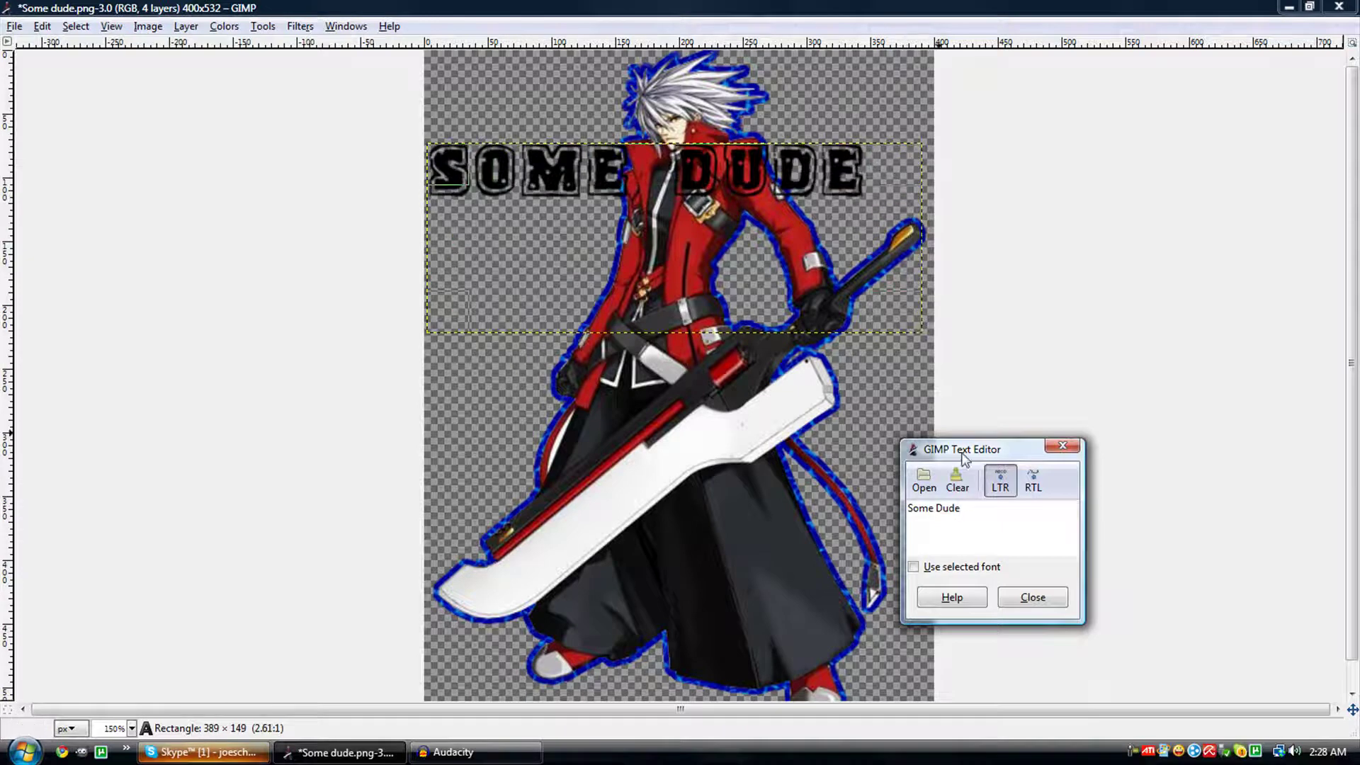
{"action": "left_click", "coordinate": [937, 508]}
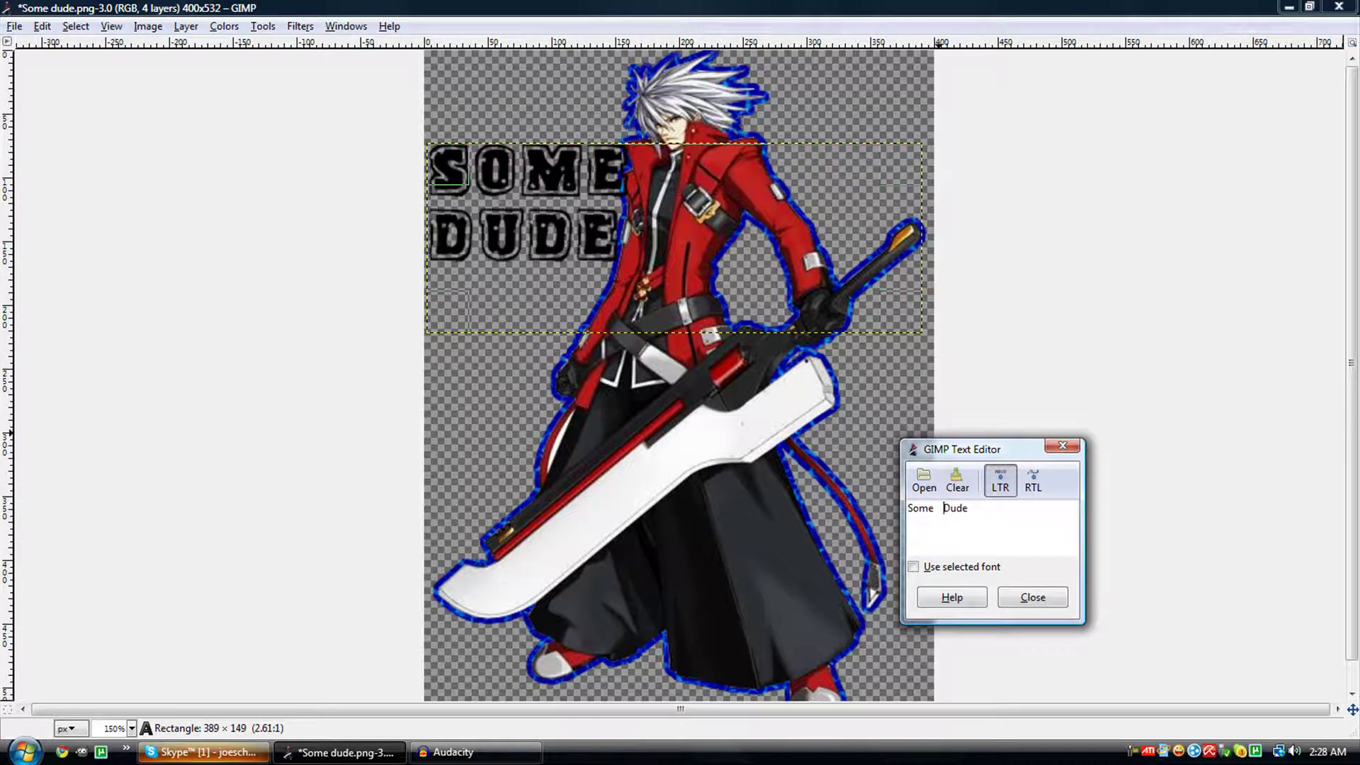
{"action": "key", "text": "BackSpace"}
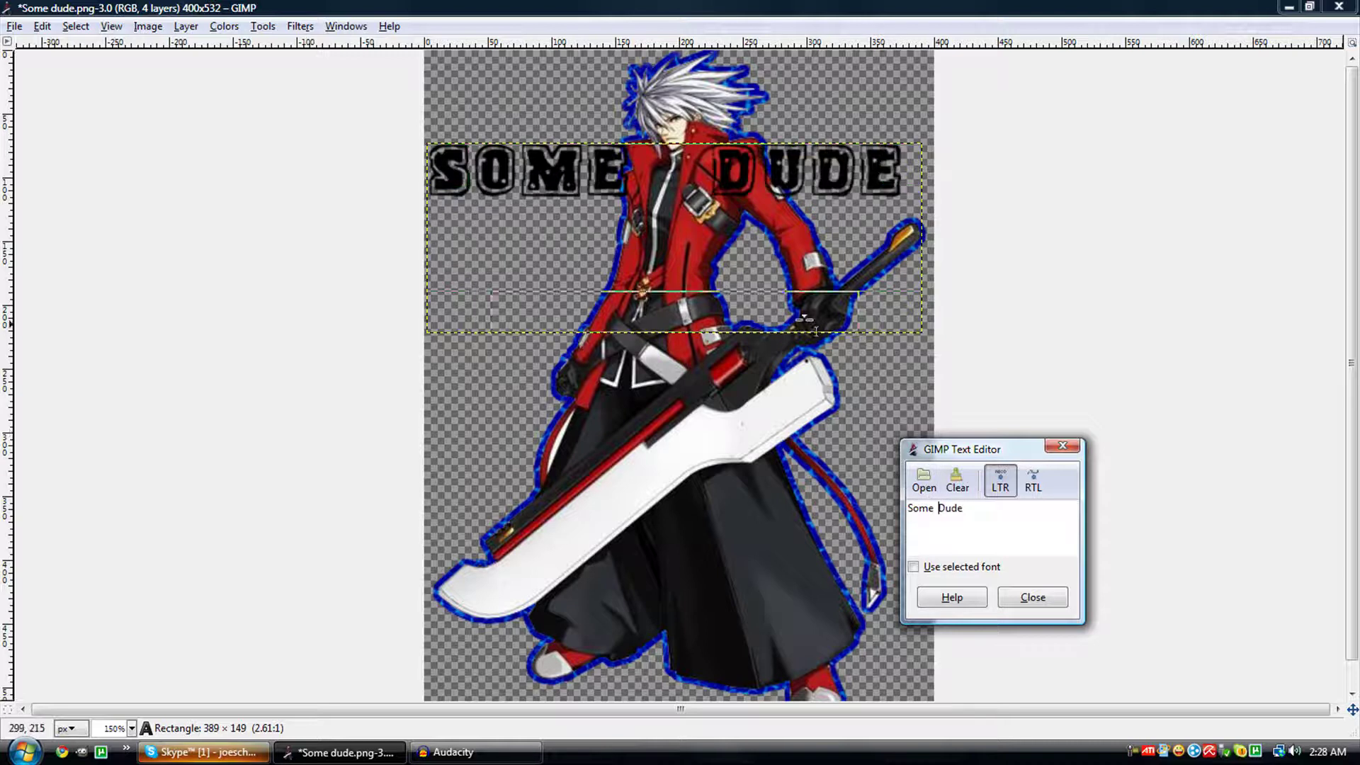
{"action": "left_click_drag", "start_coordinate": [884, 181], "coordinate": [1001, 182]}
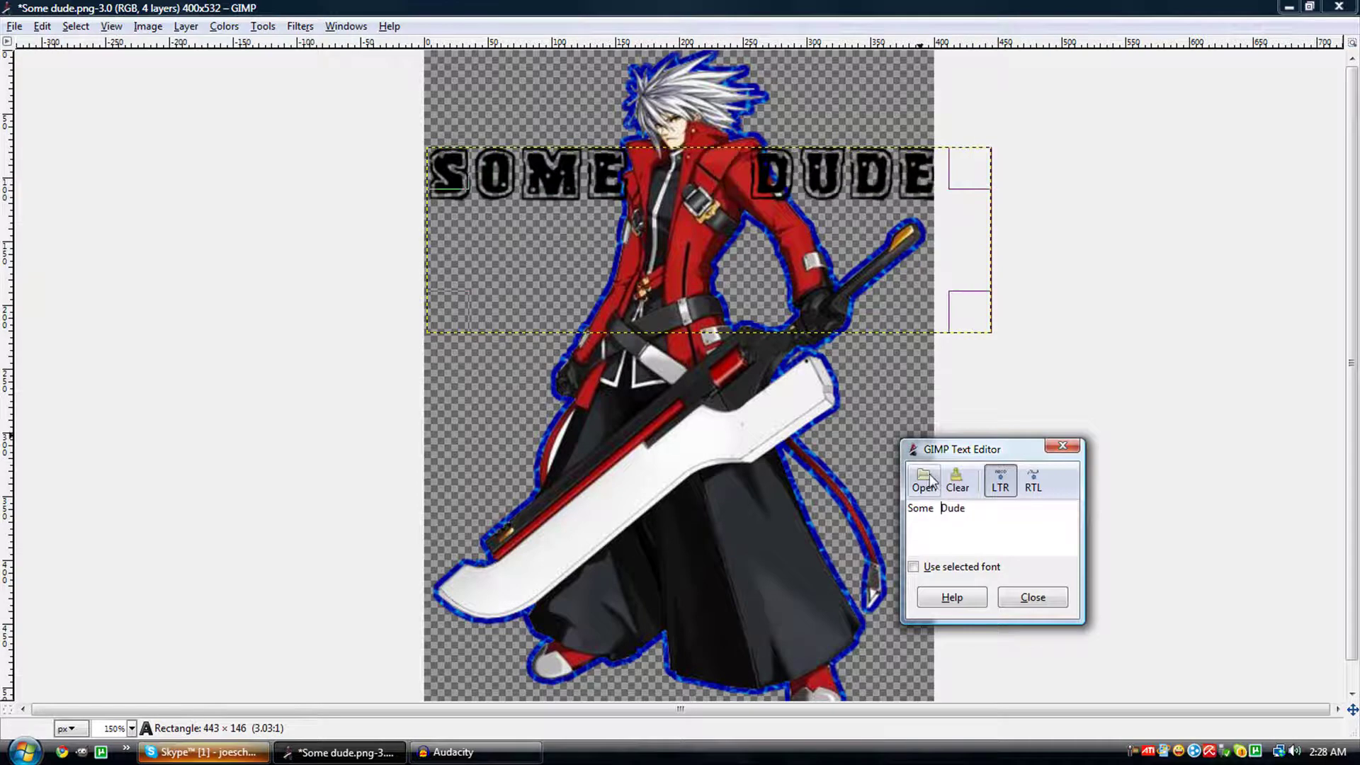
{"action": "left_click_drag", "start_coordinate": [439, 177], "coordinate": [434, 179]}
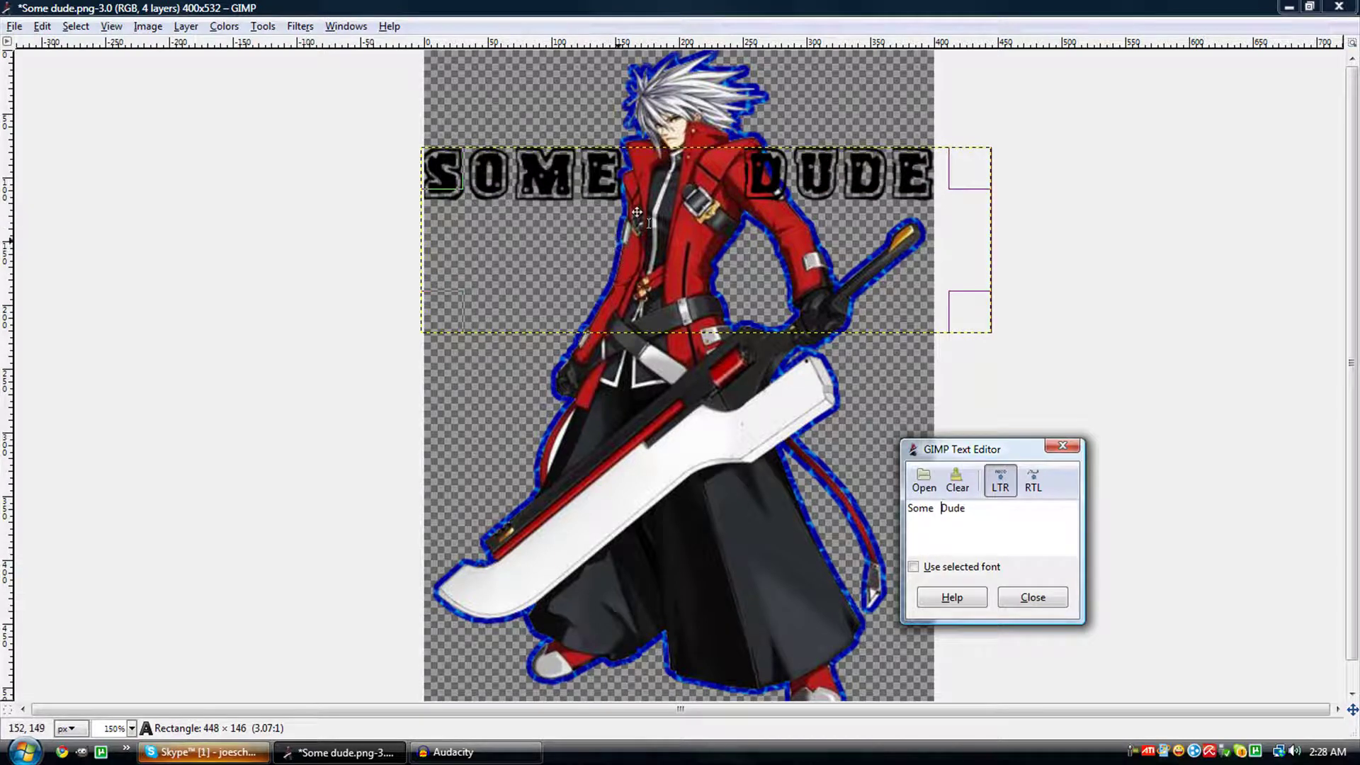
Set the colour of the "Some Dude" text to white.
{"action": "key", "text": "Tab"}
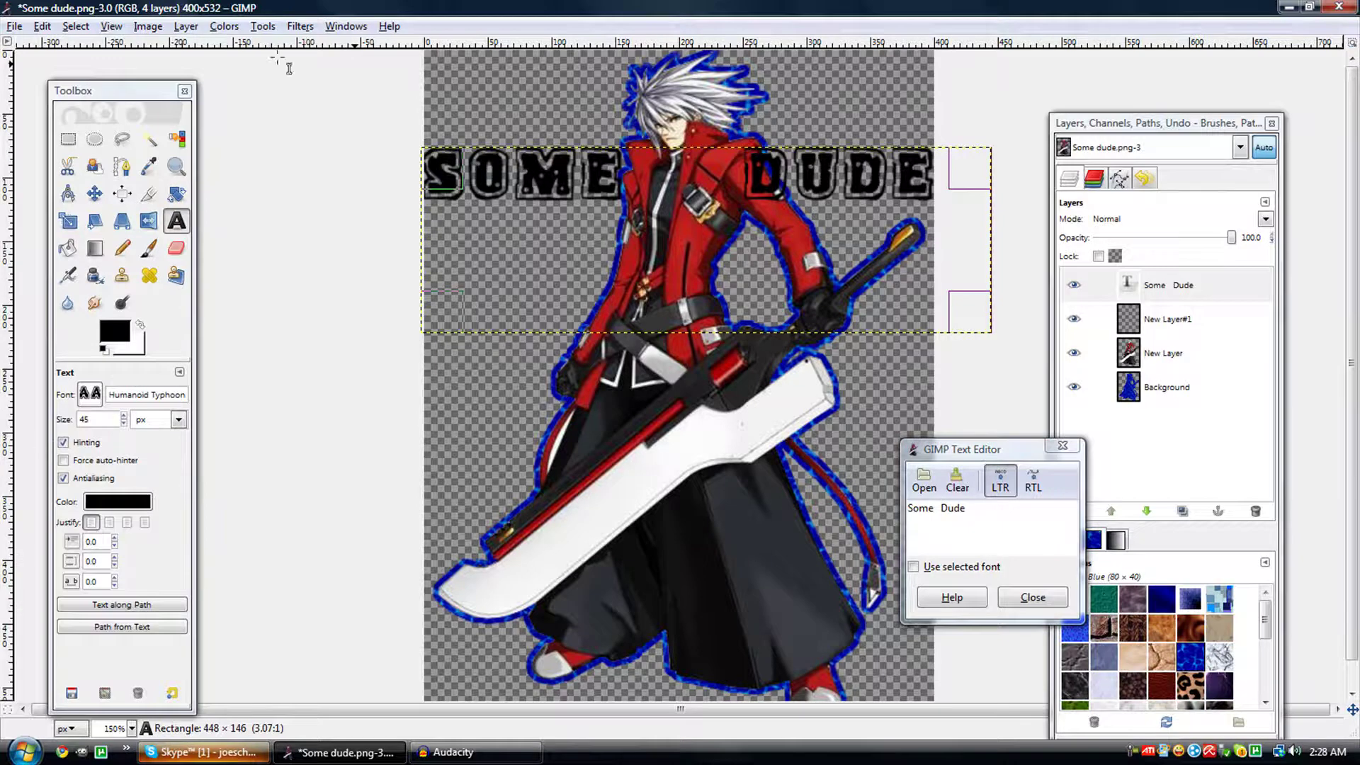
{"action": "left_click", "coordinate": [104, 505]}
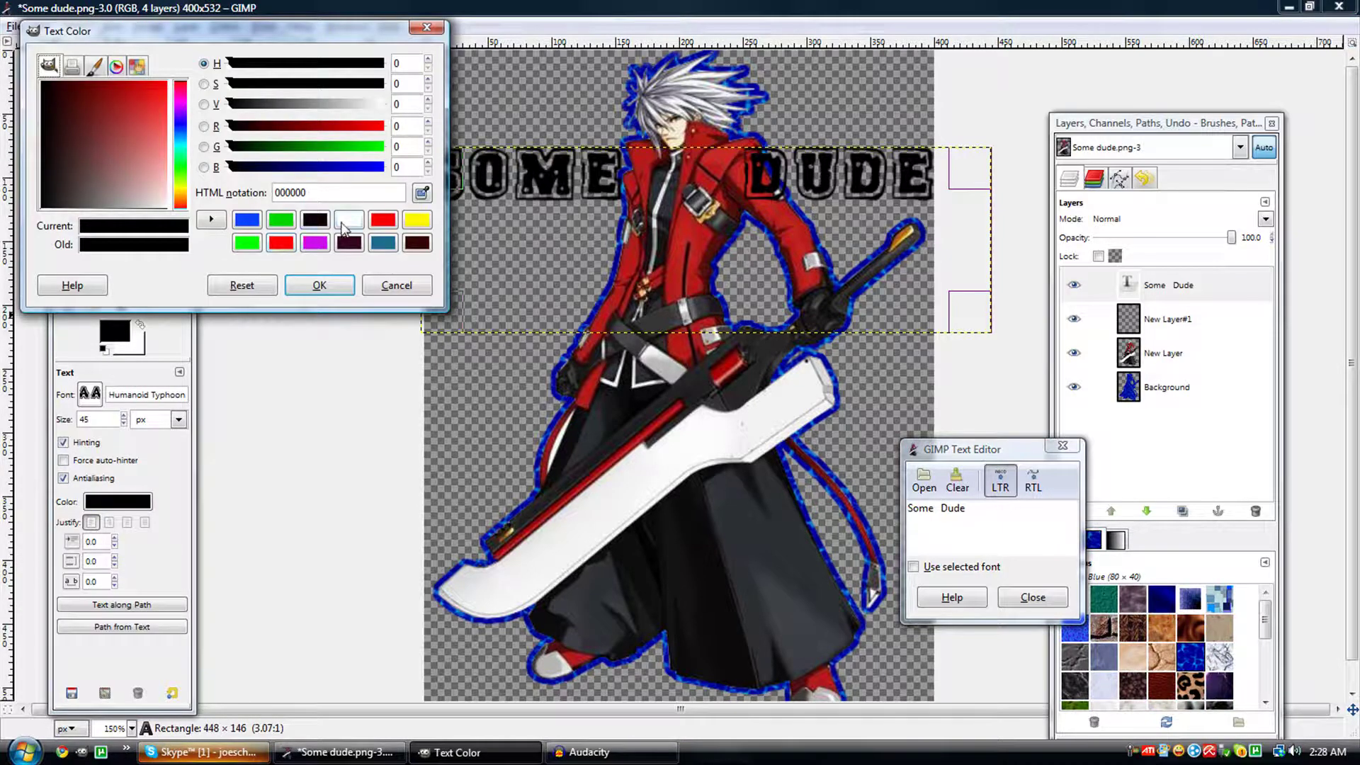
{"action": "left_click", "coordinate": [344, 224]}
{"action": "left_click", "coordinate": [320, 285]}
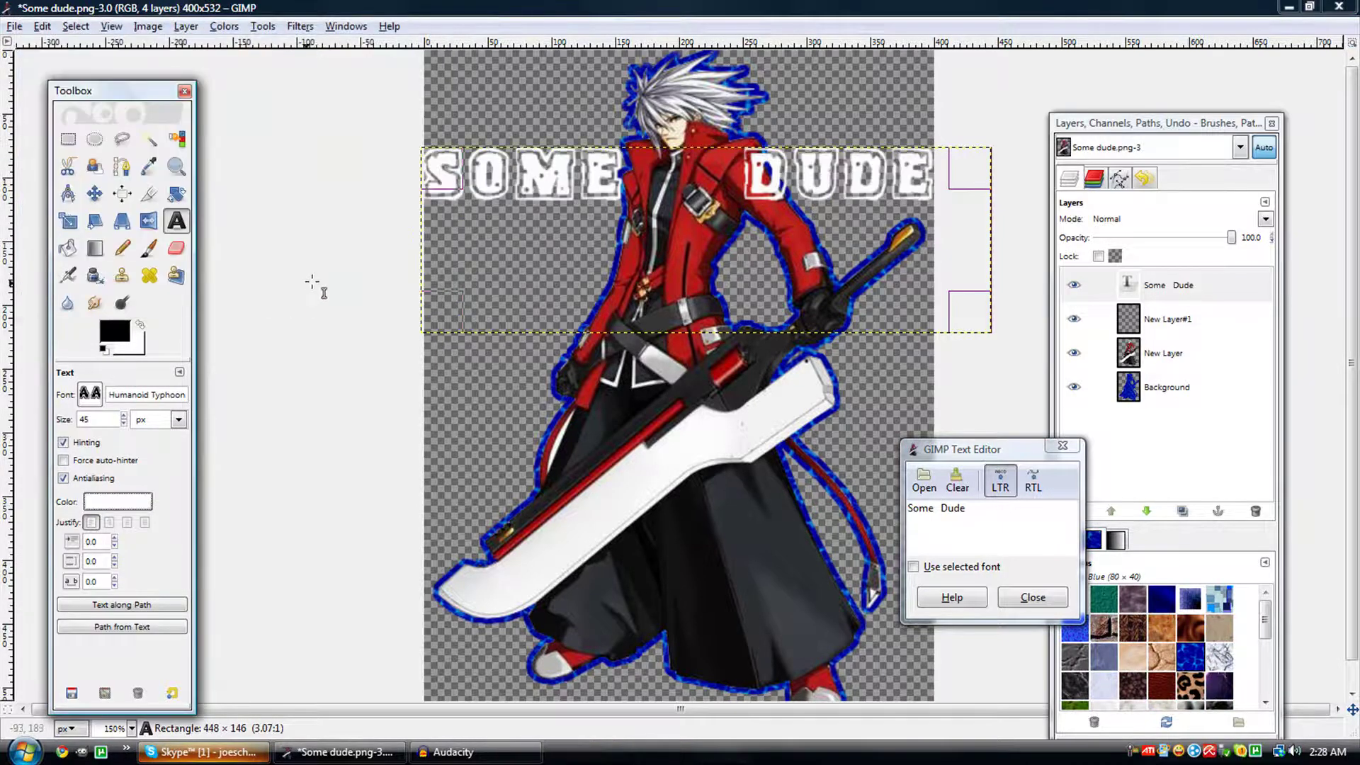
Select the letter shapes of the "Some Dude" text layer with Alpha to Selection.
{"action": "left_click", "coordinate": [186, 28]}
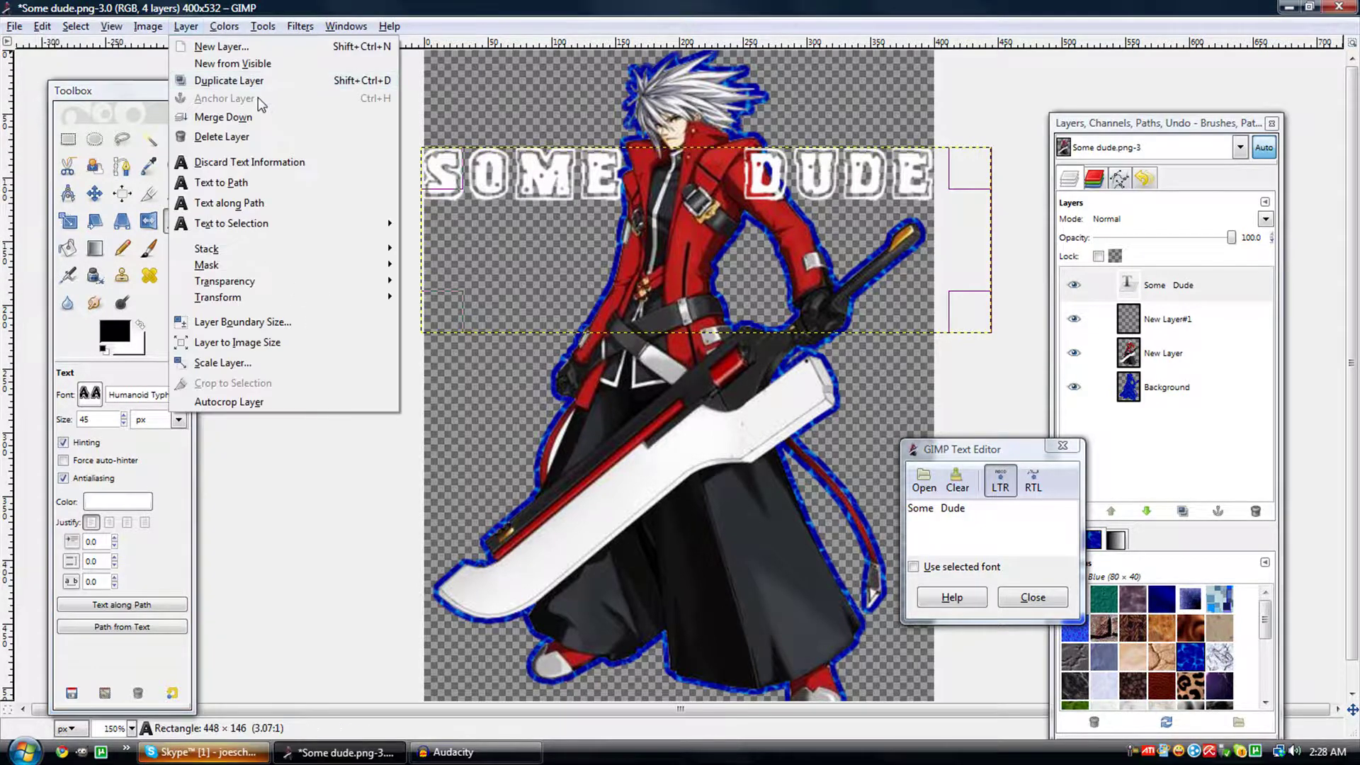
{"action": "mouse_move", "coordinate": [359, 286]}
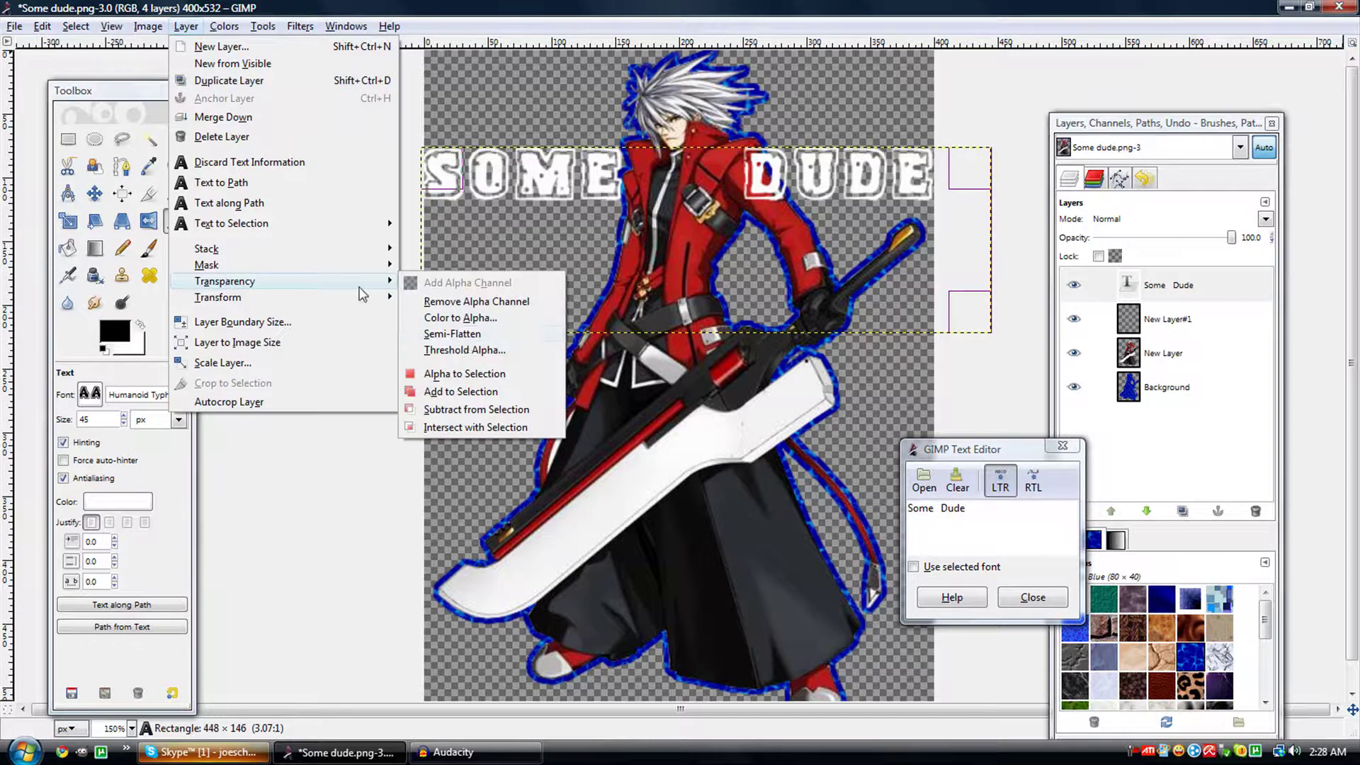
{"action": "left_click", "coordinate": [464, 374]}
{"action": "left_click", "coordinate": [44, 27]}
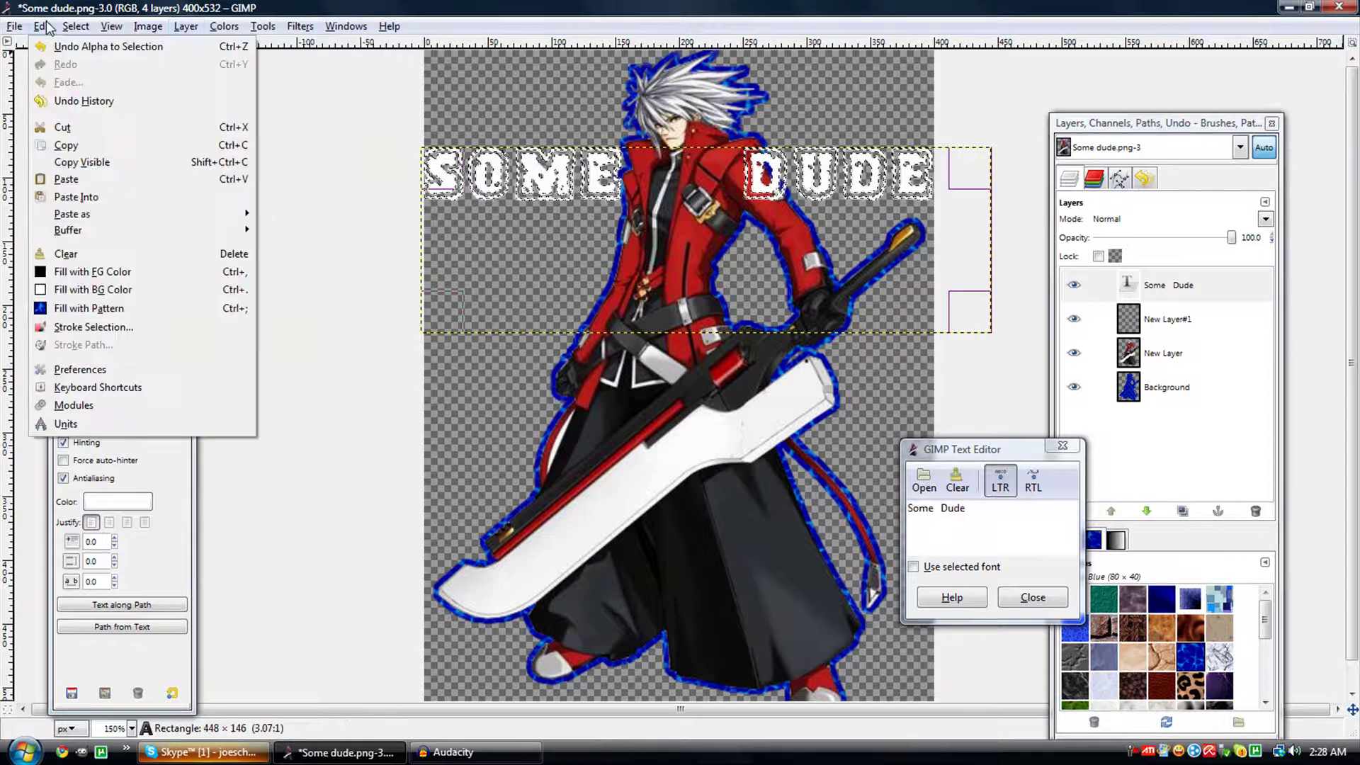
{"action": "mouse_move", "coordinate": [76, 26]}
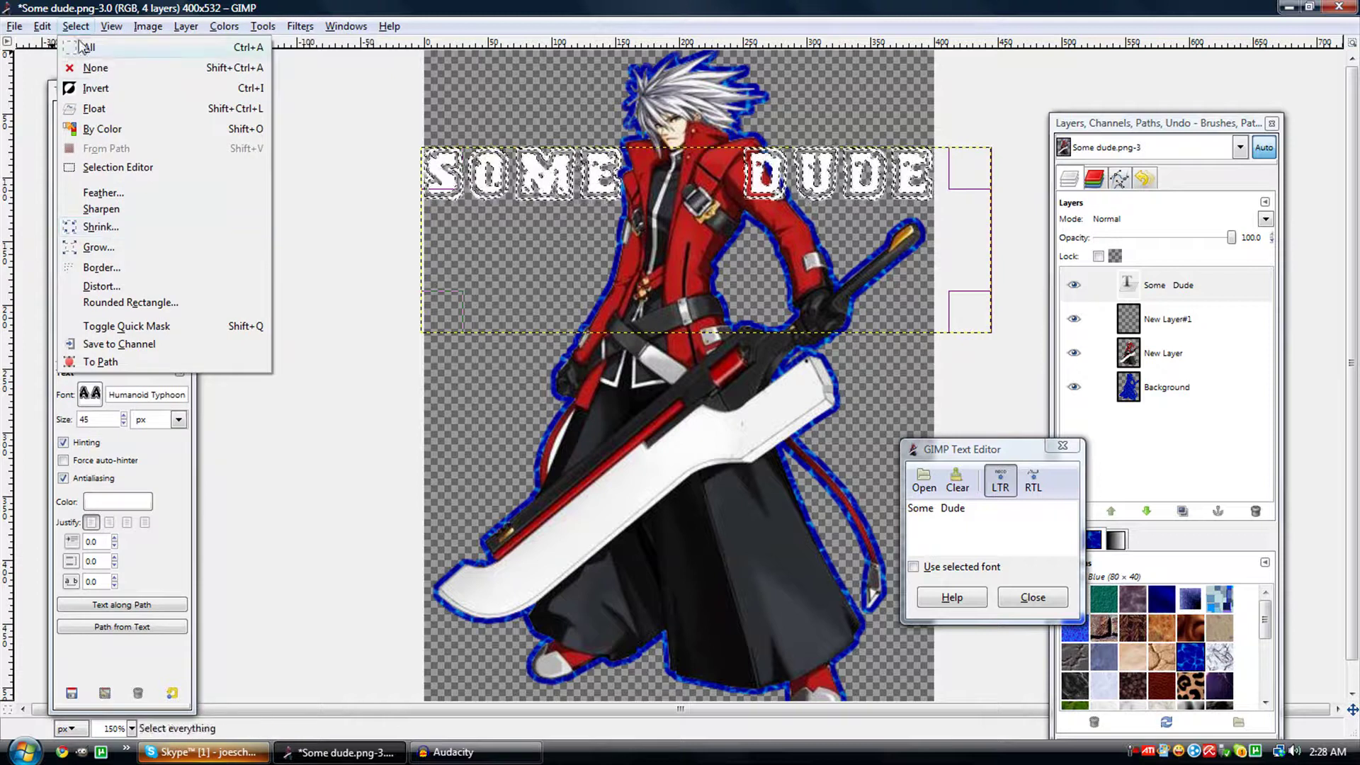
{"action": "left_click", "coordinate": [133, 14]}
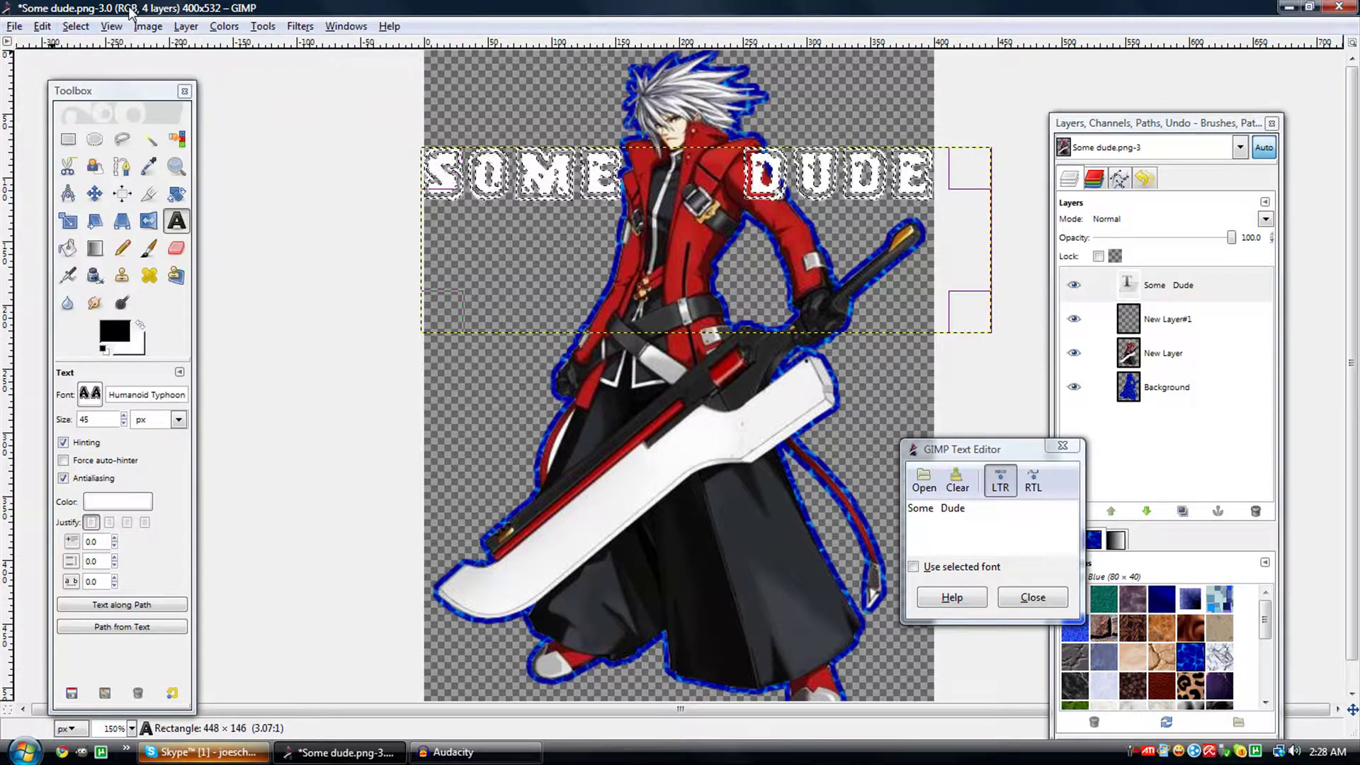
Set the foreground colour to a bright orange with hue 37 and fill the letter selection with it on New Layer#1.
{"action": "left_click", "coordinate": [1094, 319]}
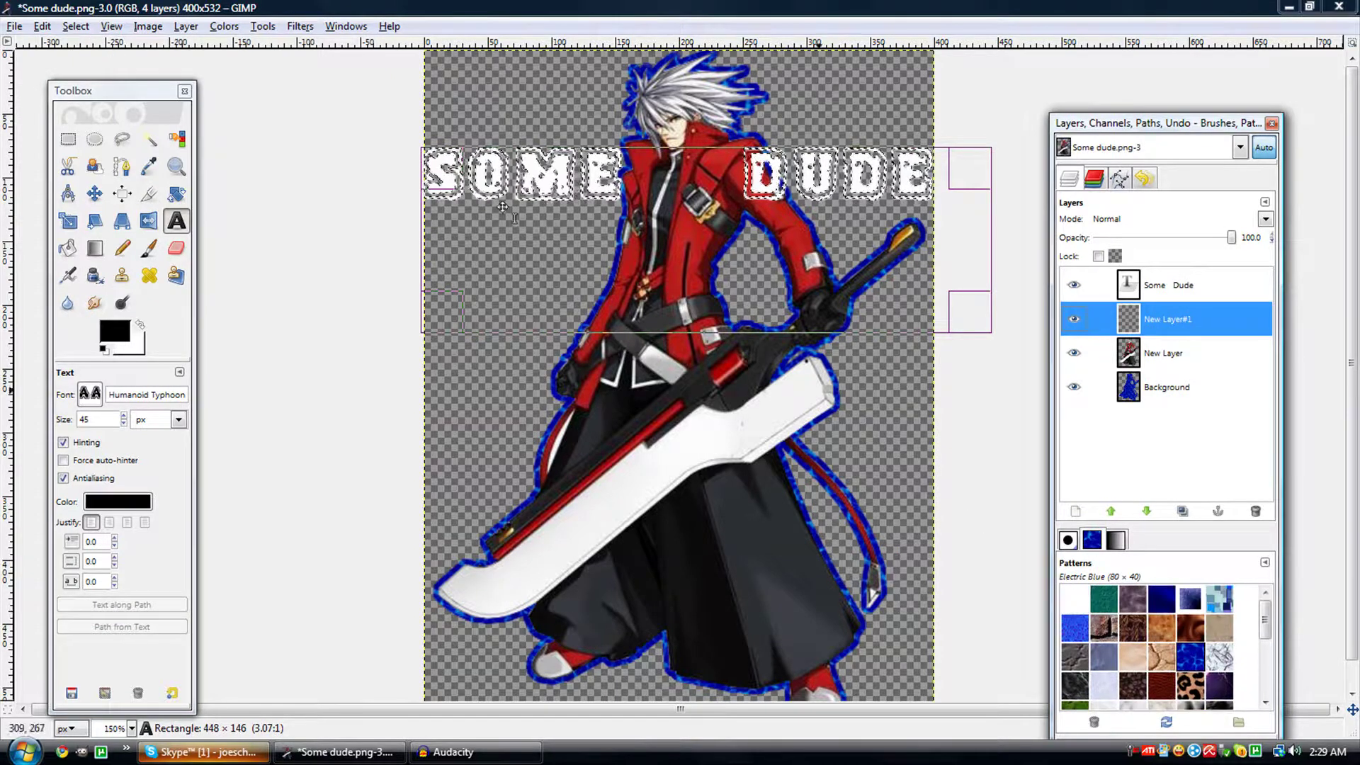
{"action": "left_click", "coordinate": [114, 330]}
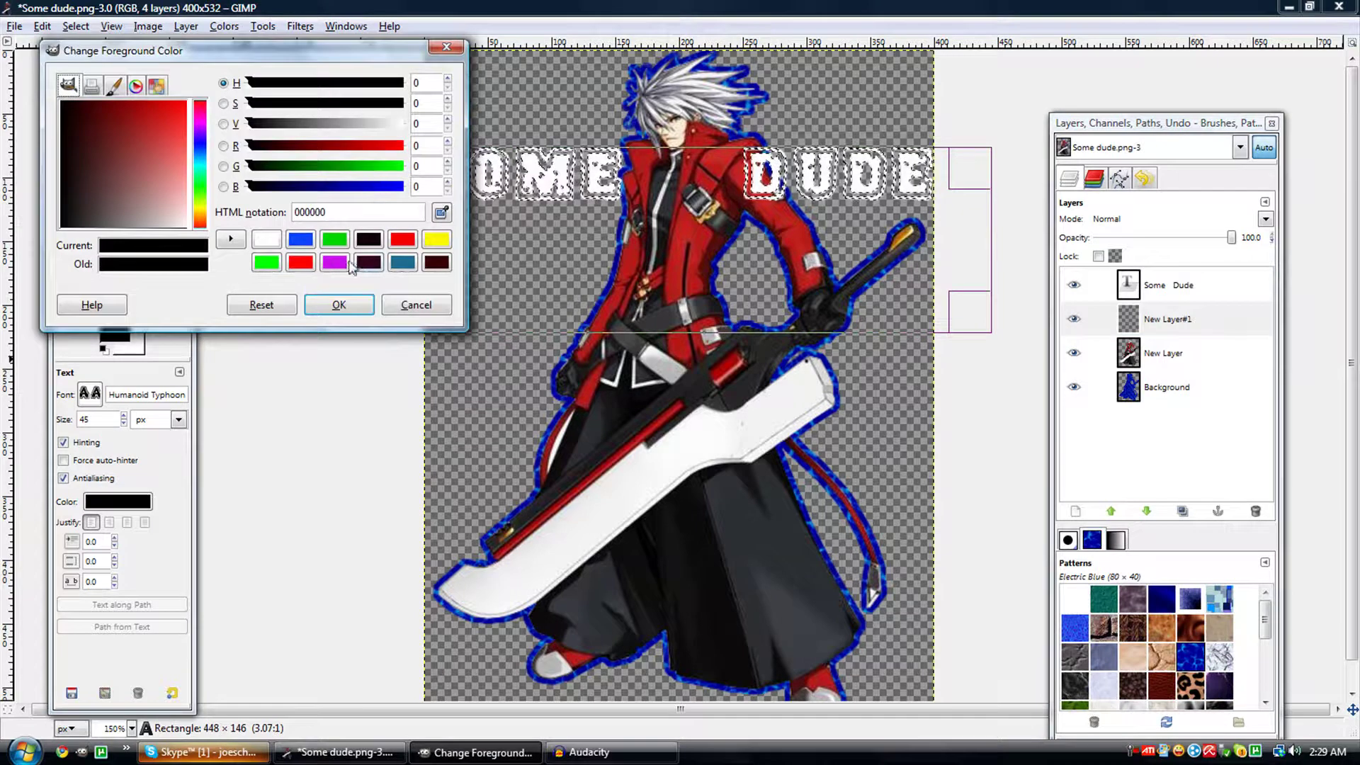
{"action": "left_click", "coordinate": [200, 221]}
{"action": "left_click", "coordinate": [201, 215]}
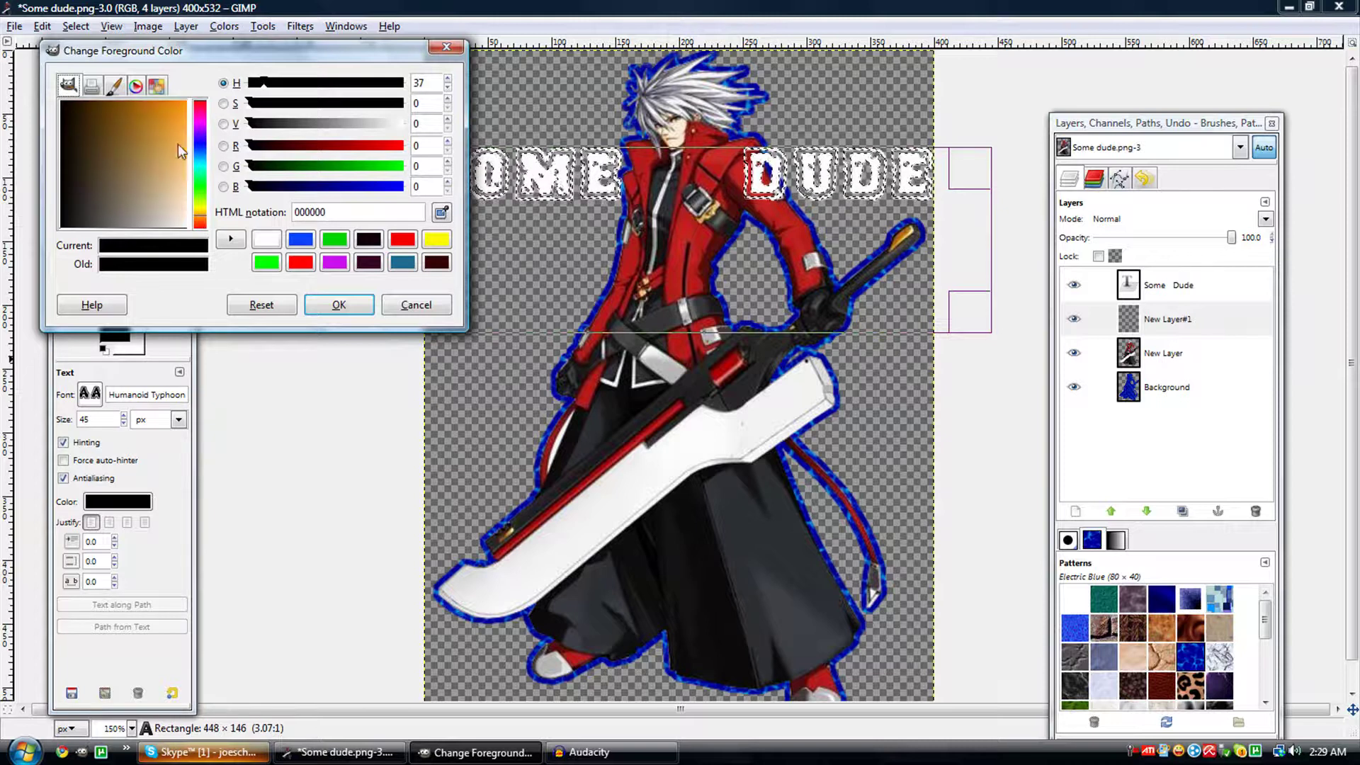
{"action": "left_click_drag", "start_coordinate": [180, 103], "coordinate": [196, 100]}
{"action": "left_click", "coordinate": [338, 304]}
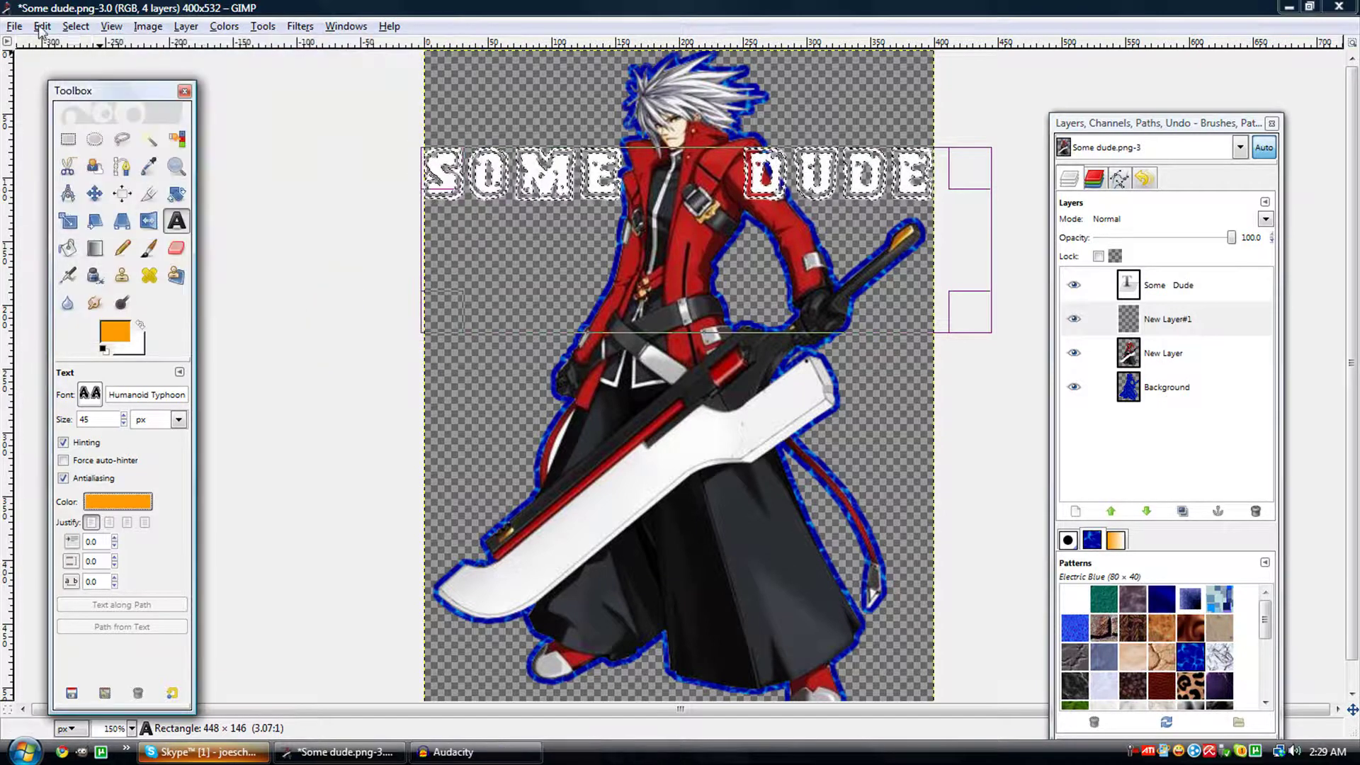
{"action": "left_click", "coordinate": [42, 27]}
{"action": "left_click", "coordinate": [138, 267]}
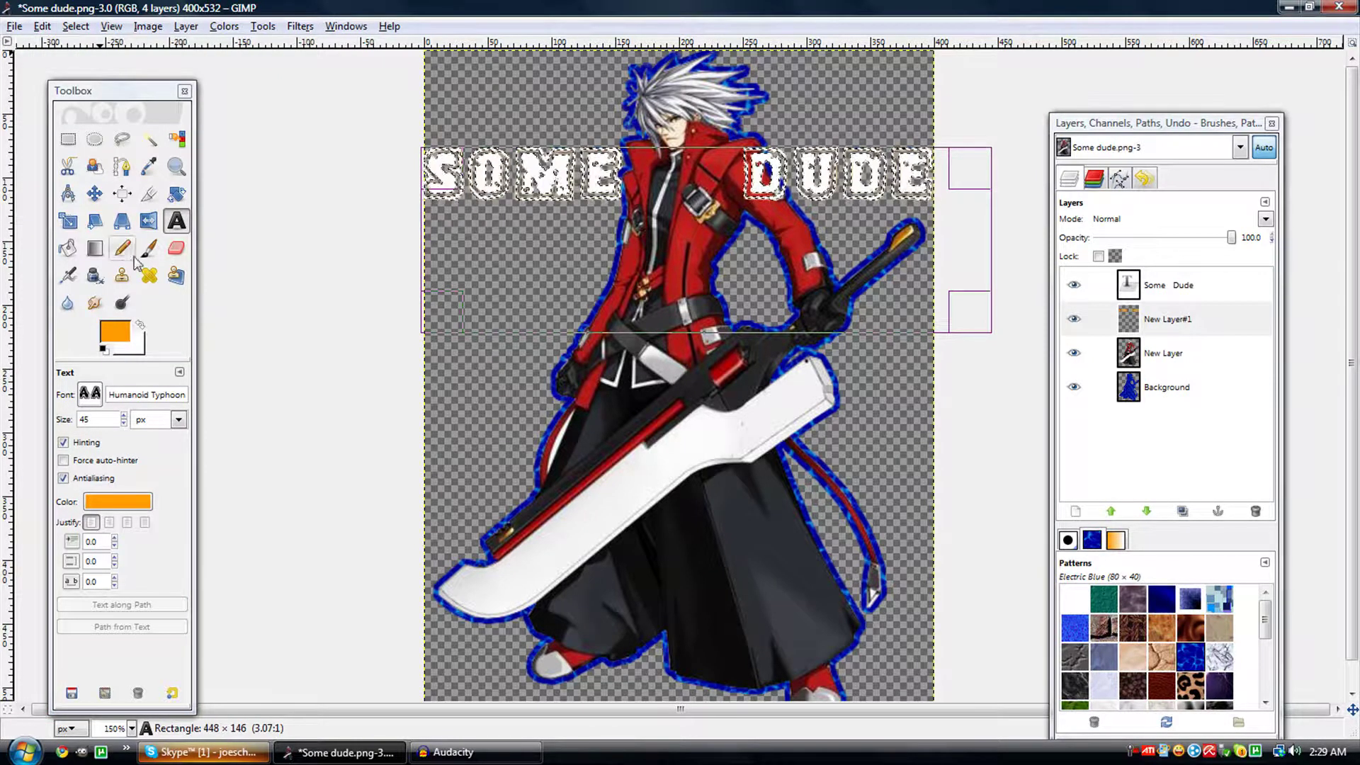
Grow the letter selection slightly outward from the "Some Dude" text.
{"action": "left_click", "coordinate": [1198, 296]}
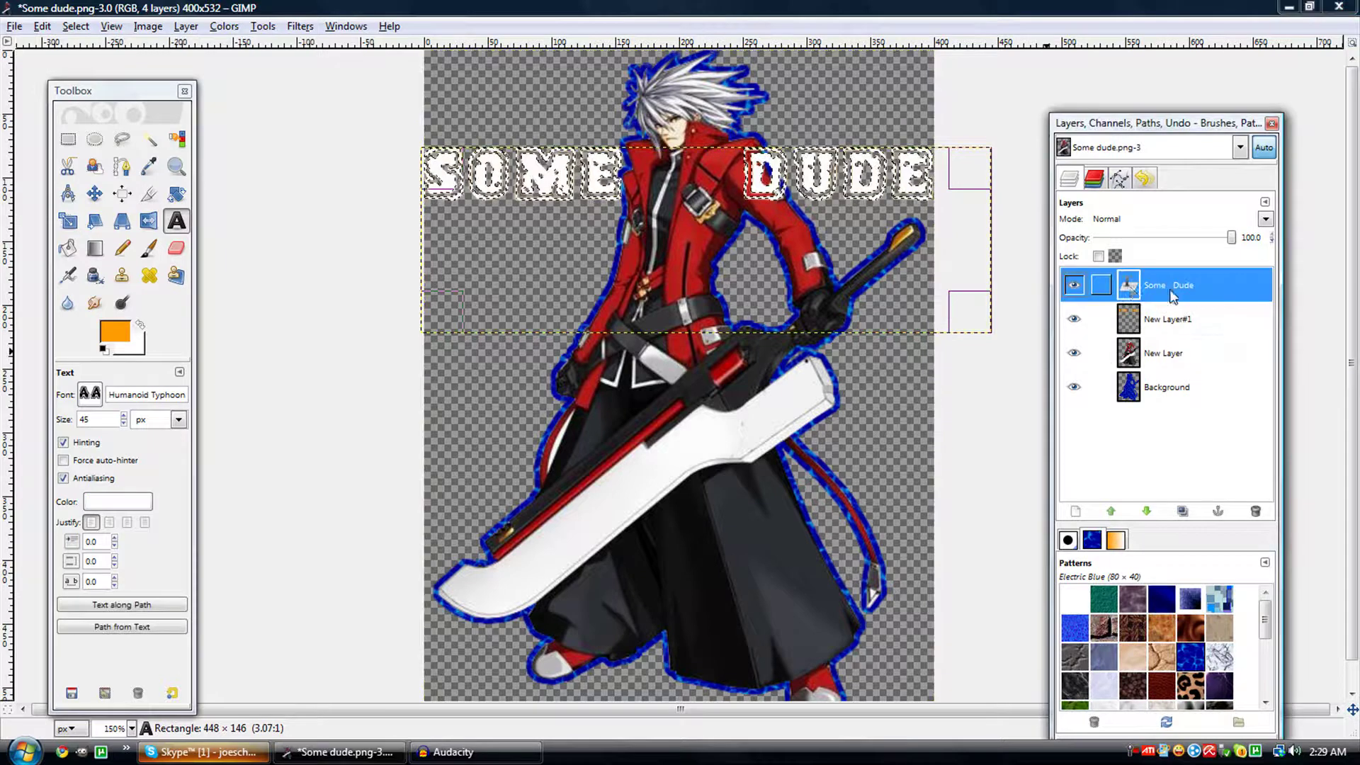
{"action": "left_click", "coordinate": [192, 29]}
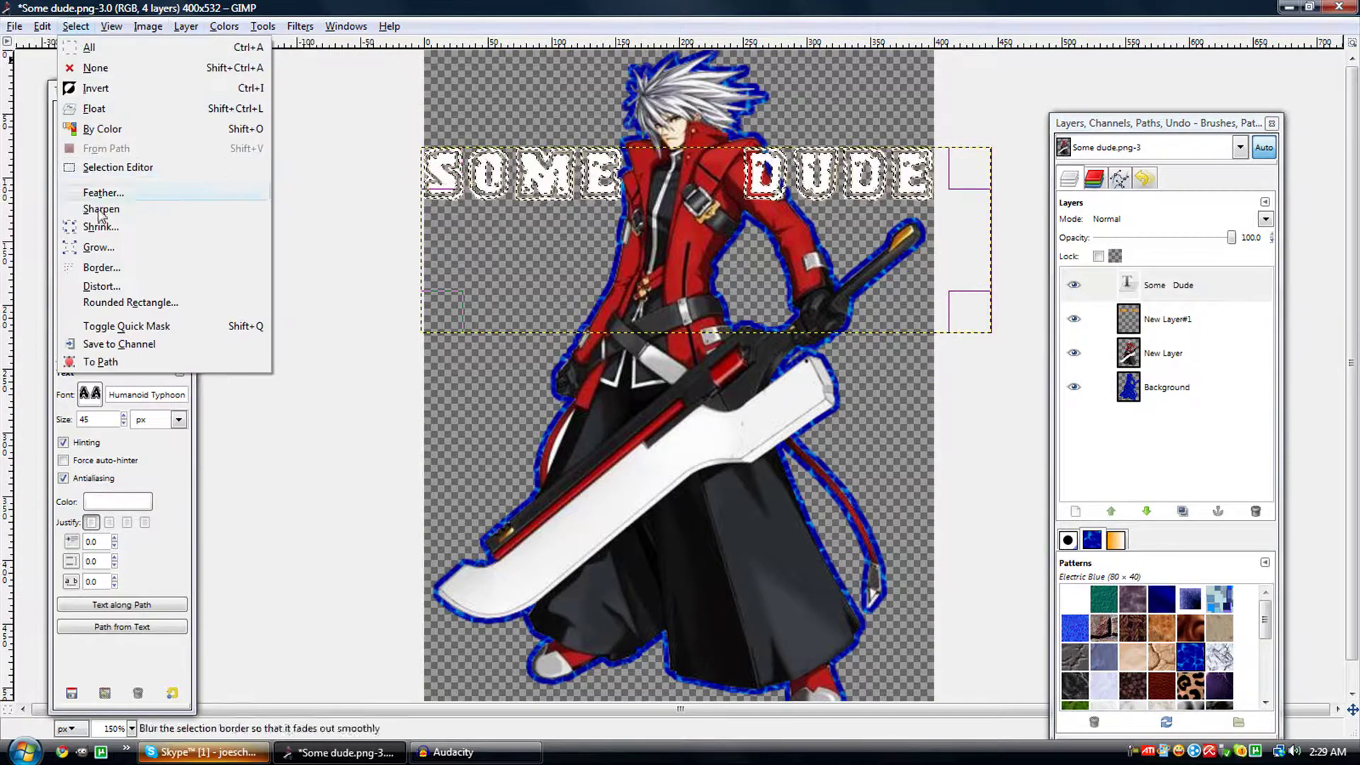
{"action": "left_click", "coordinate": [99, 247]}
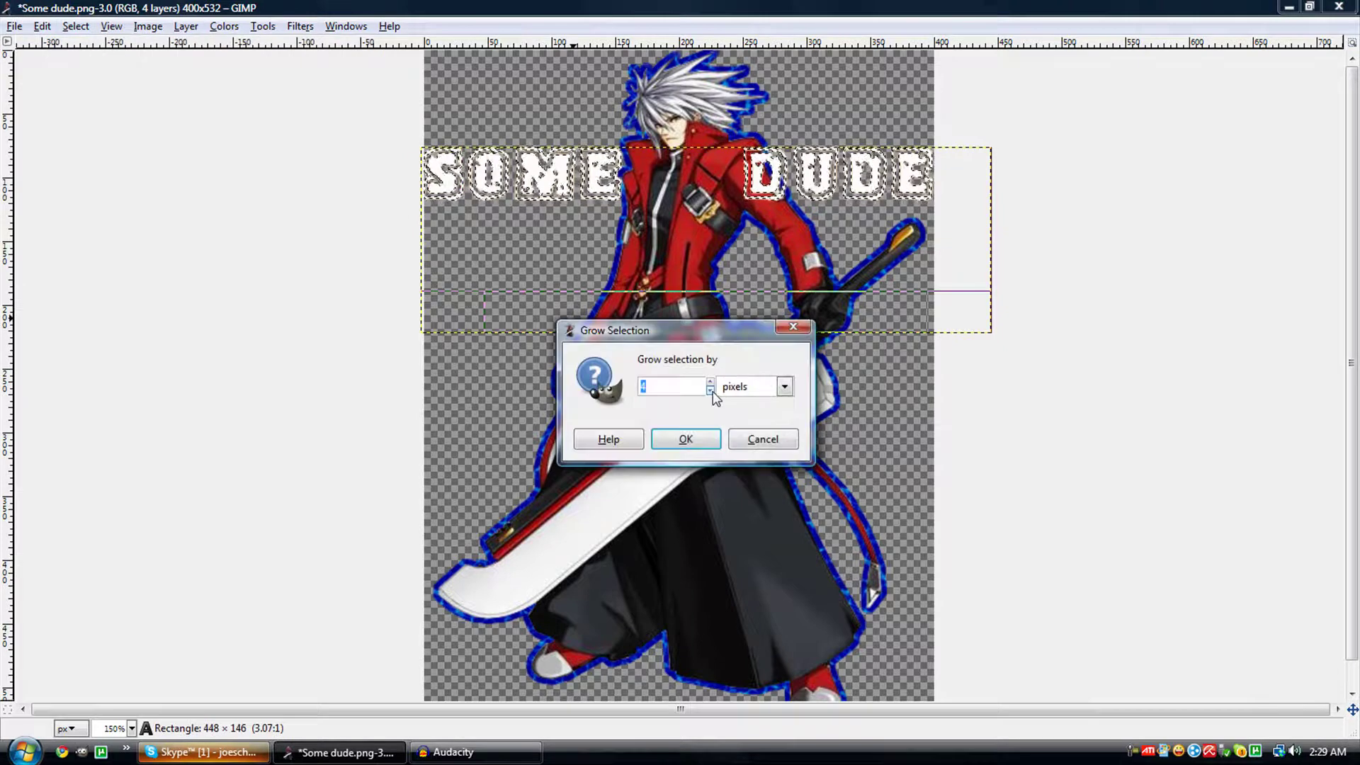
{"action": "left_click", "coordinate": [688, 437]}
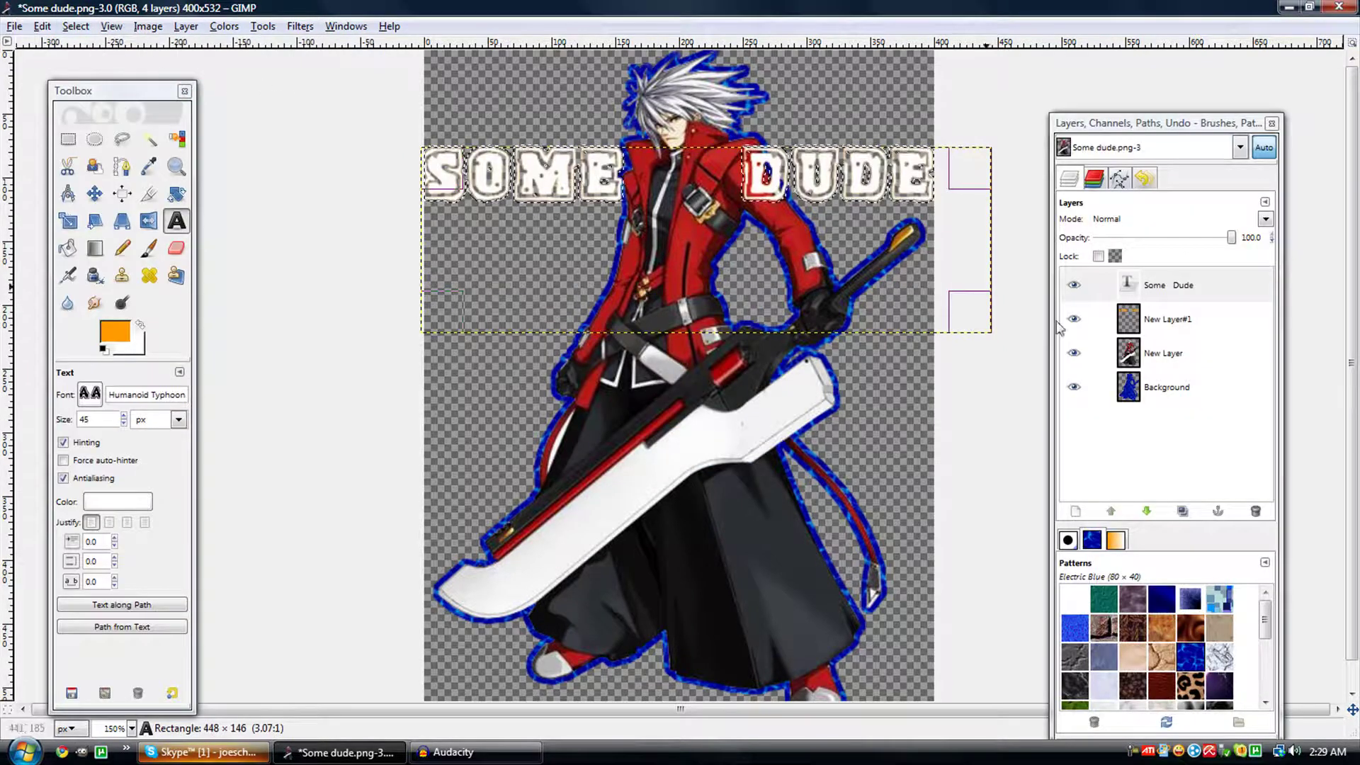
Fill the enlarged letter selection with the orange foreground colour on New Layer#1 and clear the selection.
{"action": "left_click", "coordinate": [1146, 327]}
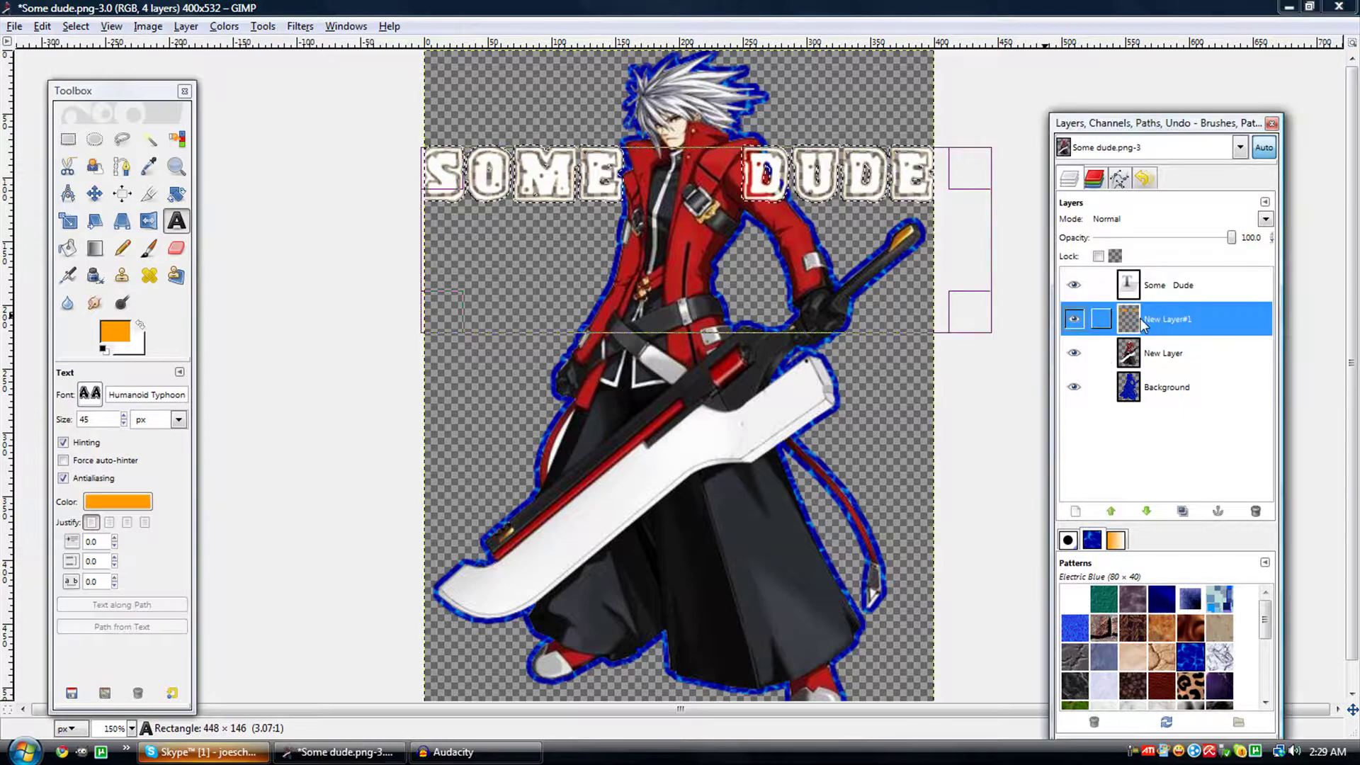
{"action": "left_click", "coordinate": [41, 26]}
{"action": "left_click", "coordinate": [96, 273]}
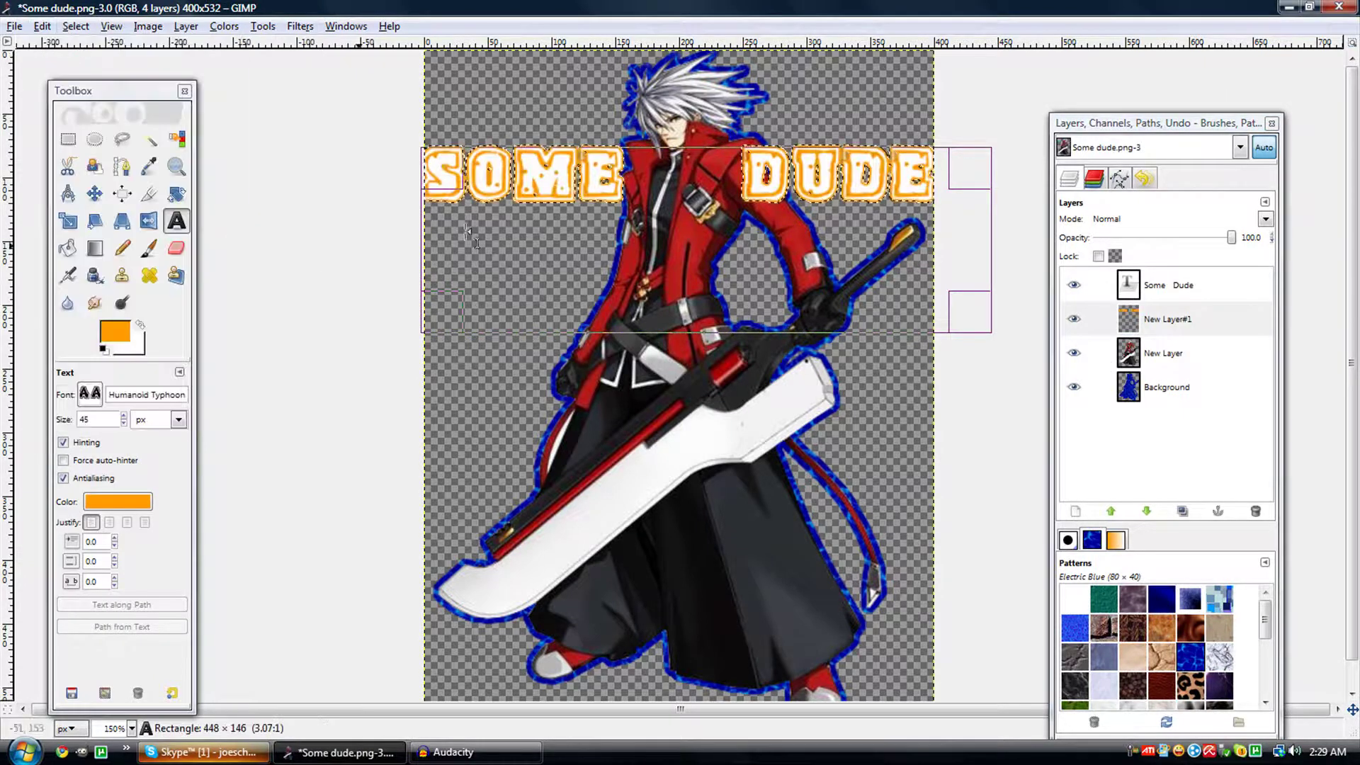
{"action": "left_click", "coordinate": [75, 26]}
{"action": "left_click", "coordinate": [99, 60]}
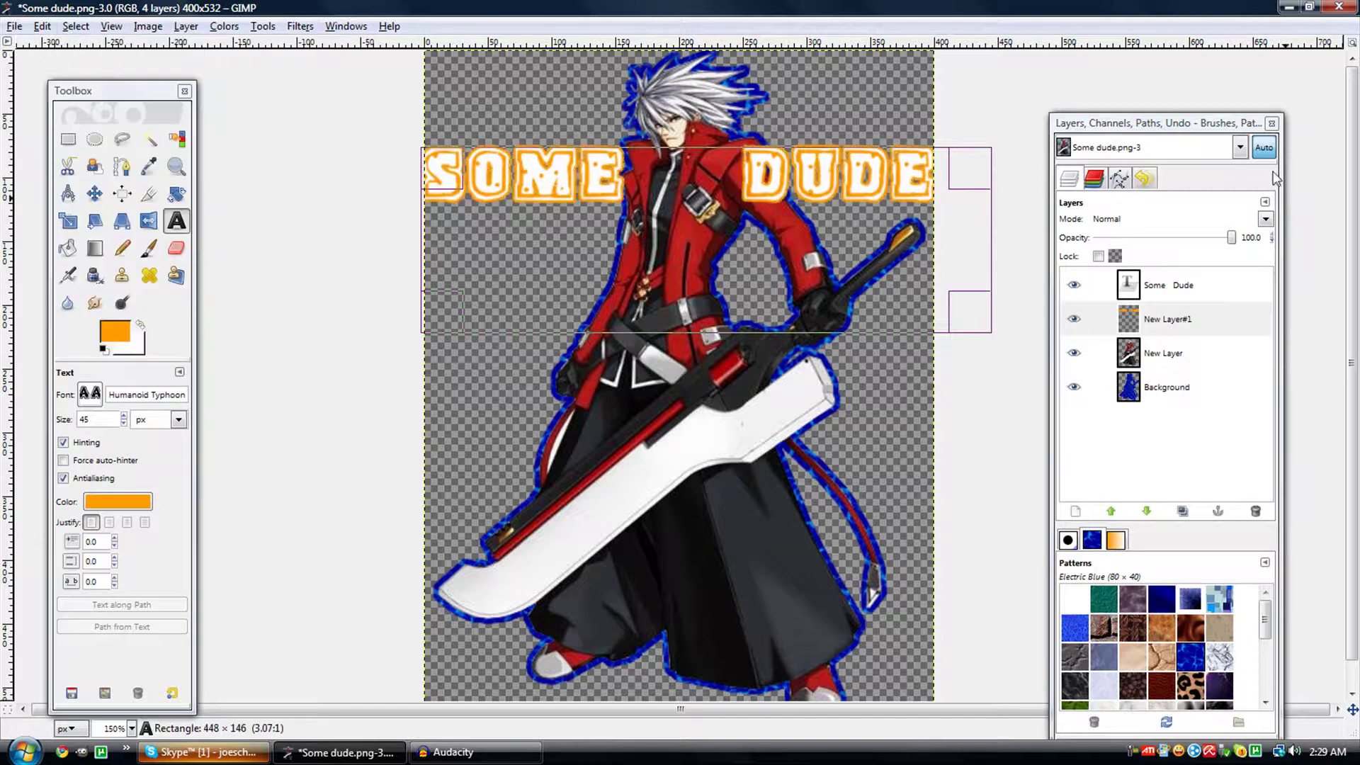
{"action": "left_click_drag", "start_coordinate": [856, 84], "coordinate": [913, 105]}
{"action": "key", "text": "Tab"}
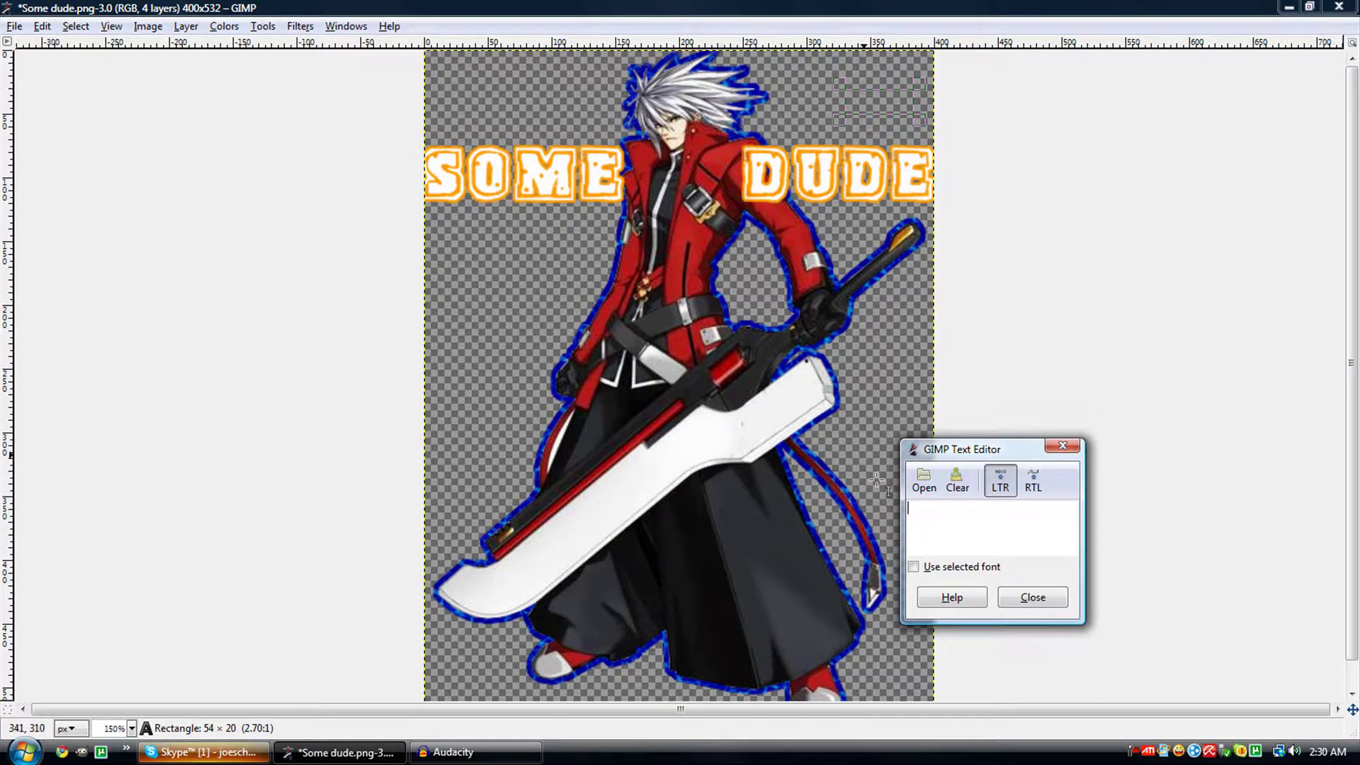
{"action": "left_click", "coordinate": [1058, 599]}
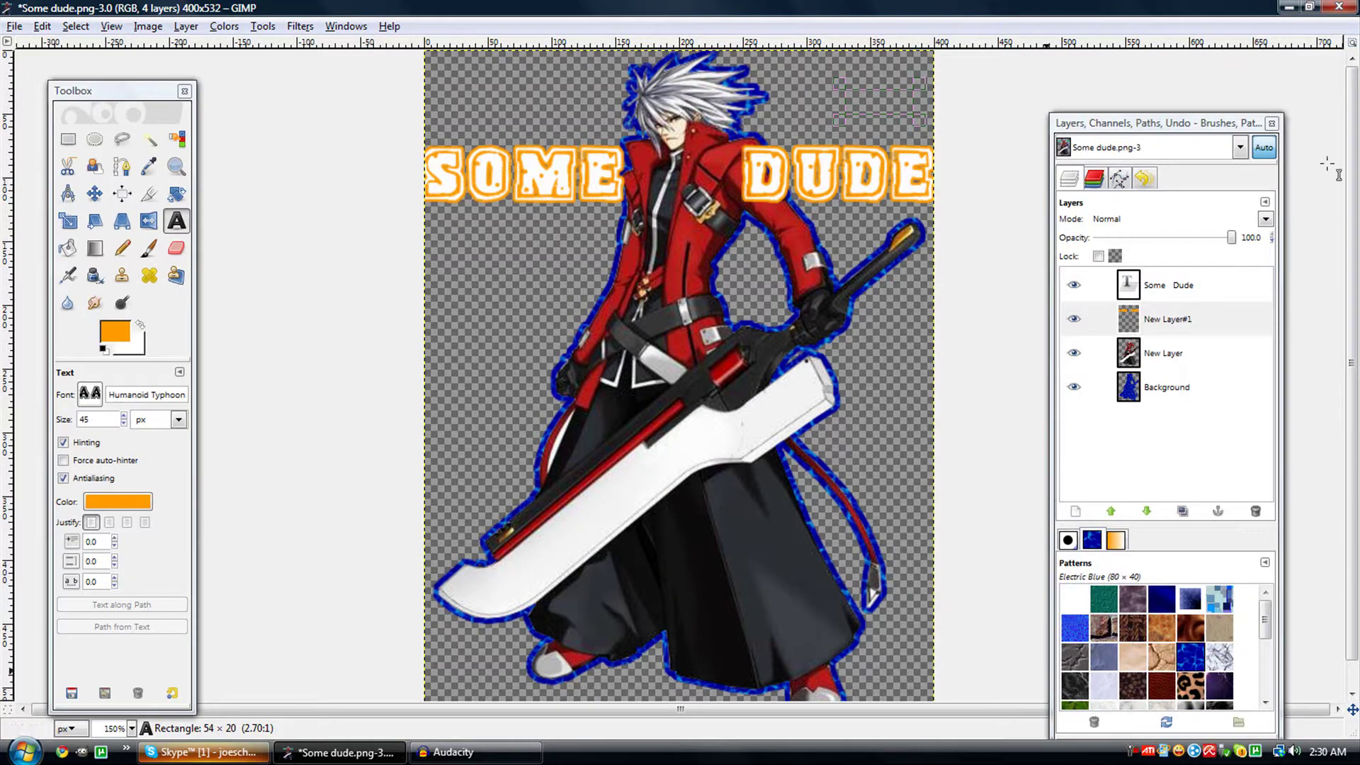